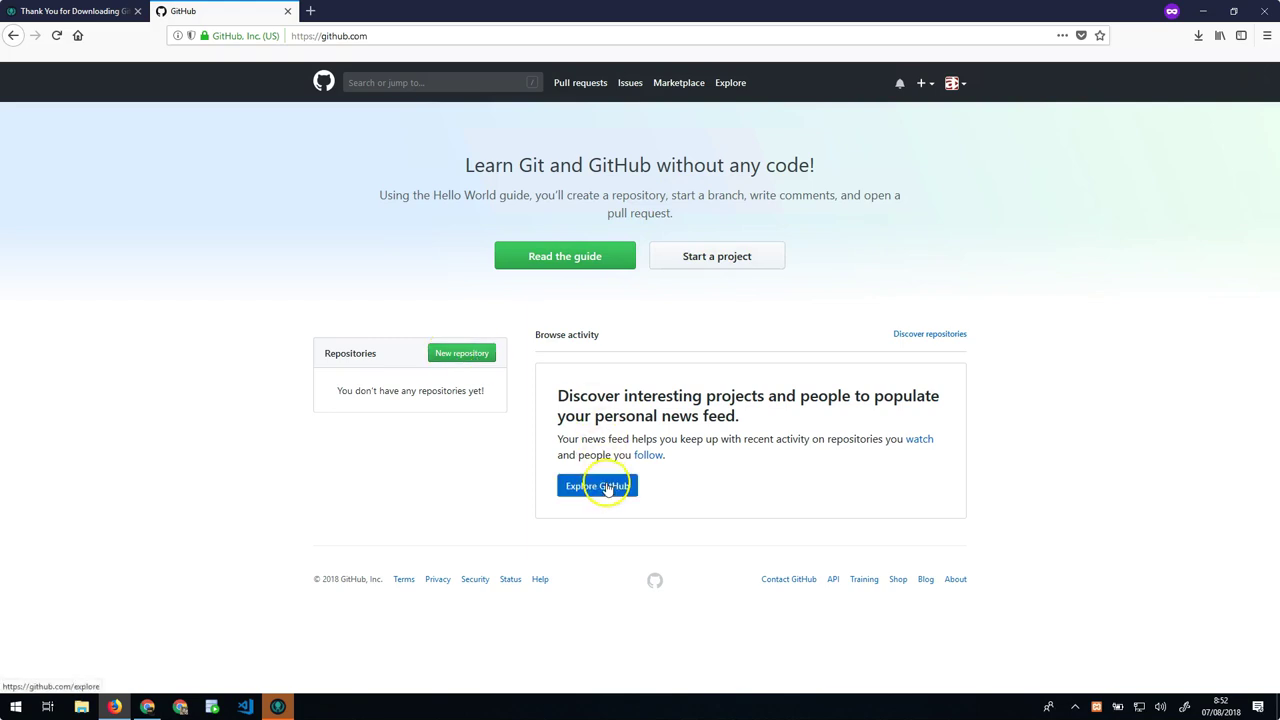
{"action": "left_click", "coordinate": [403, 81]}
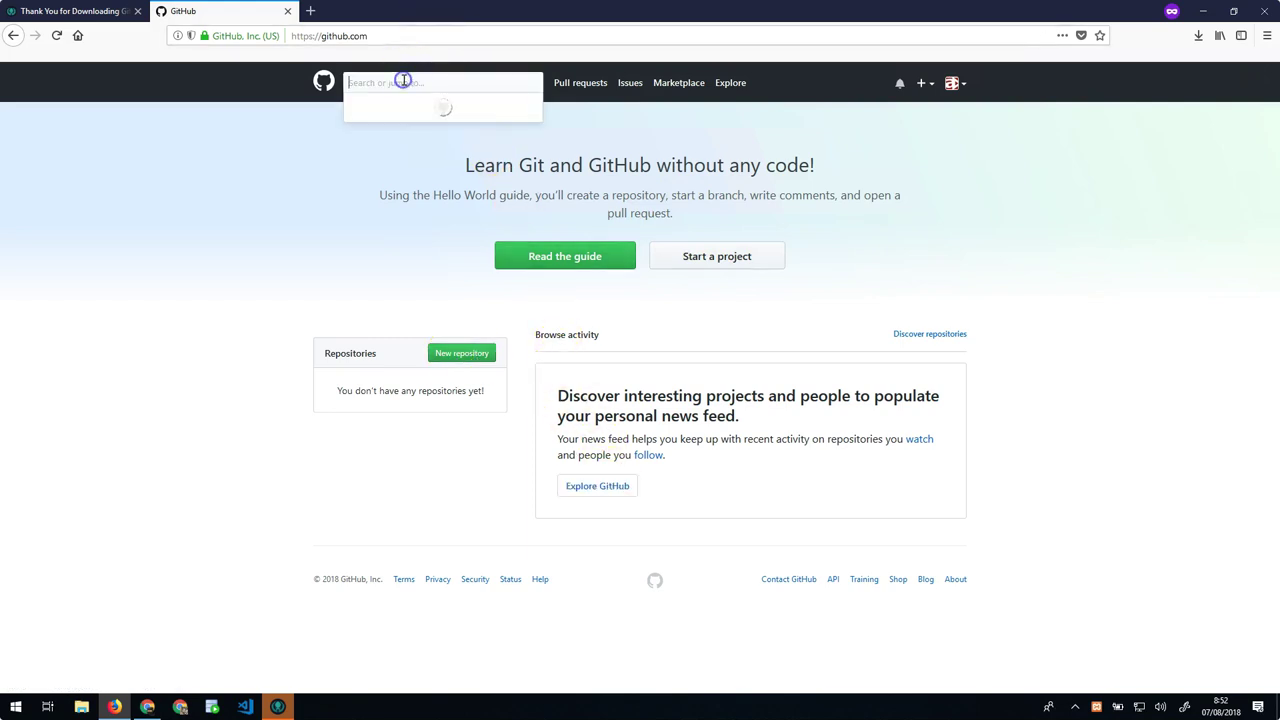
{"action": "left_click", "coordinate": [277, 208]}
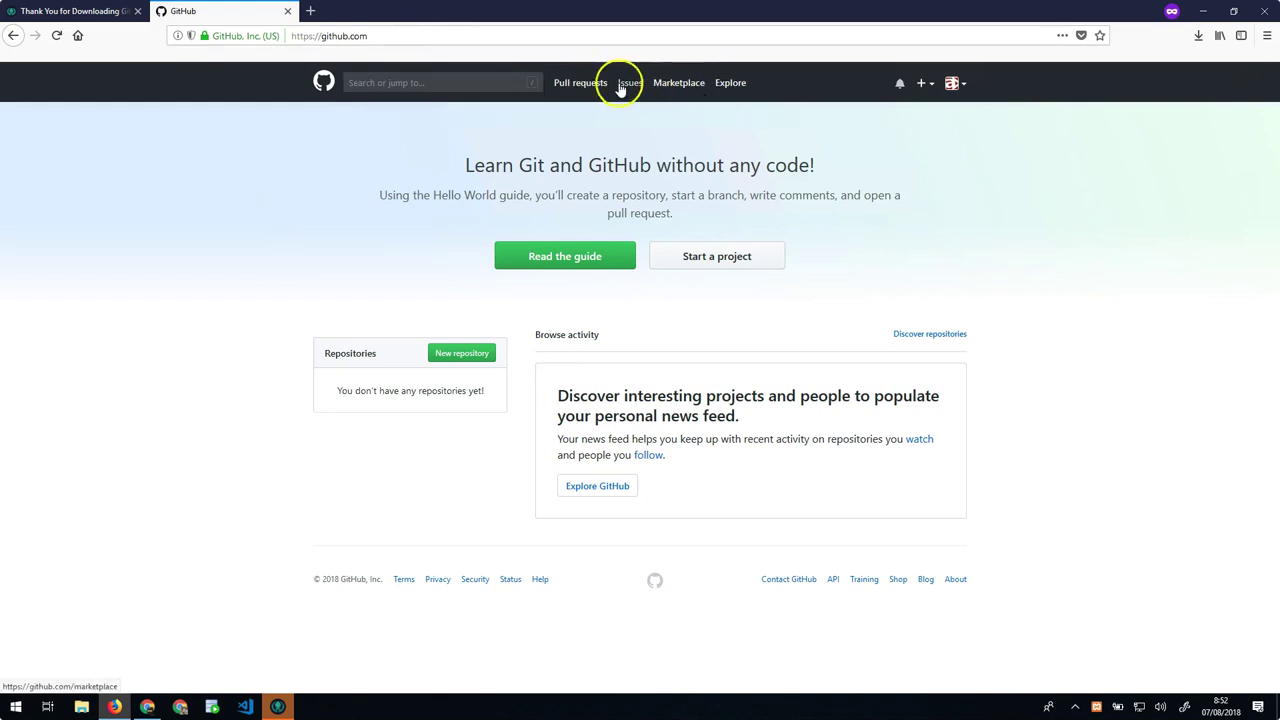
{"action": "left_click", "coordinate": [923, 84]}
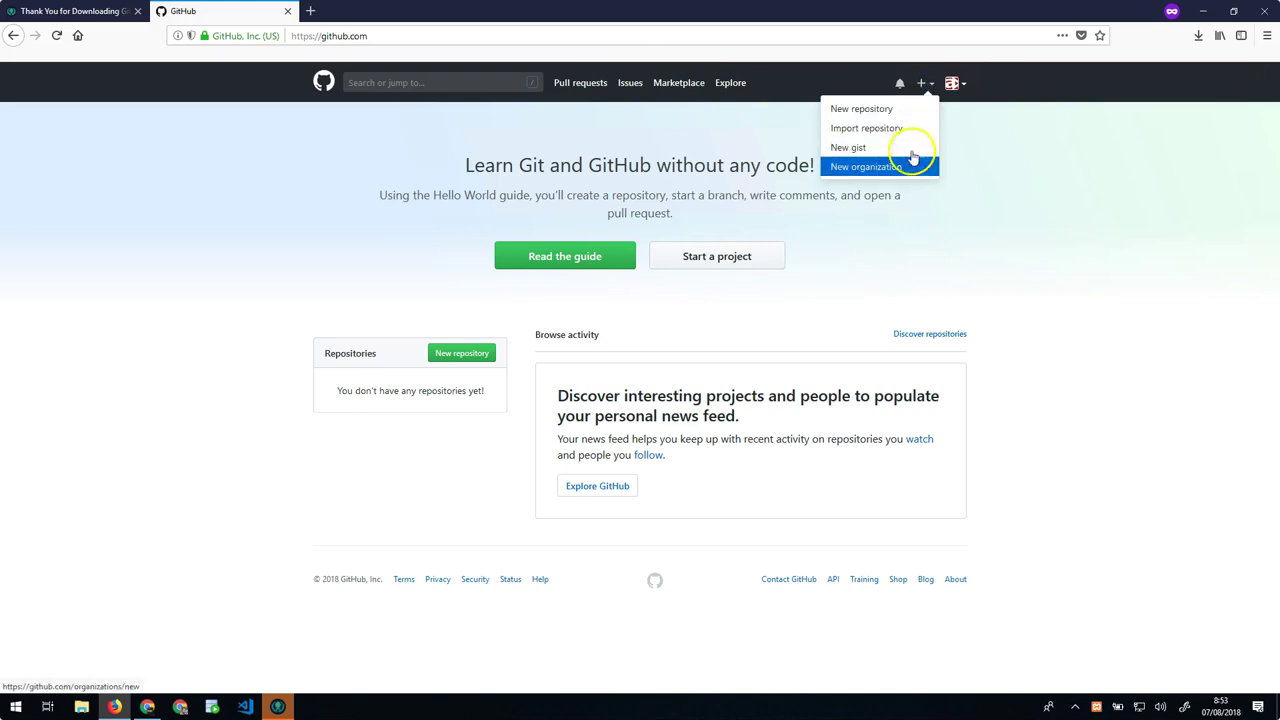
{"action": "left_click", "coordinate": [956, 86]}
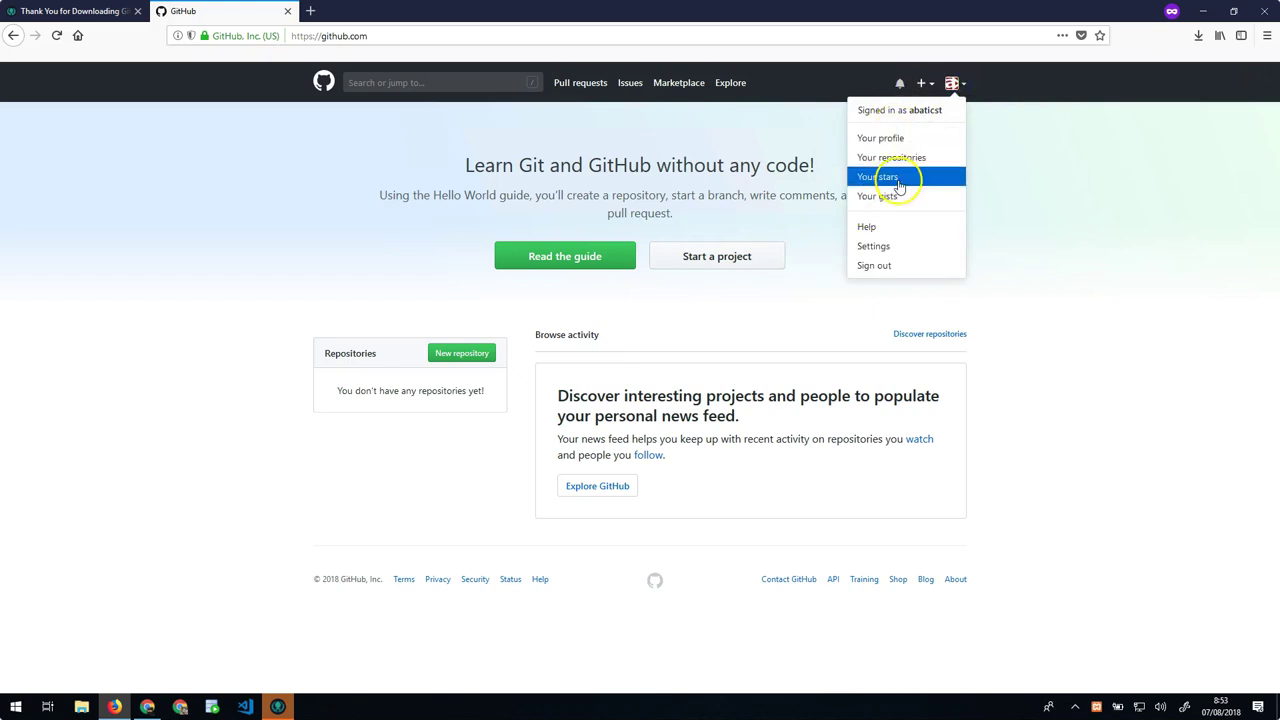
{"action": "left_click", "coordinate": [1025, 219]}
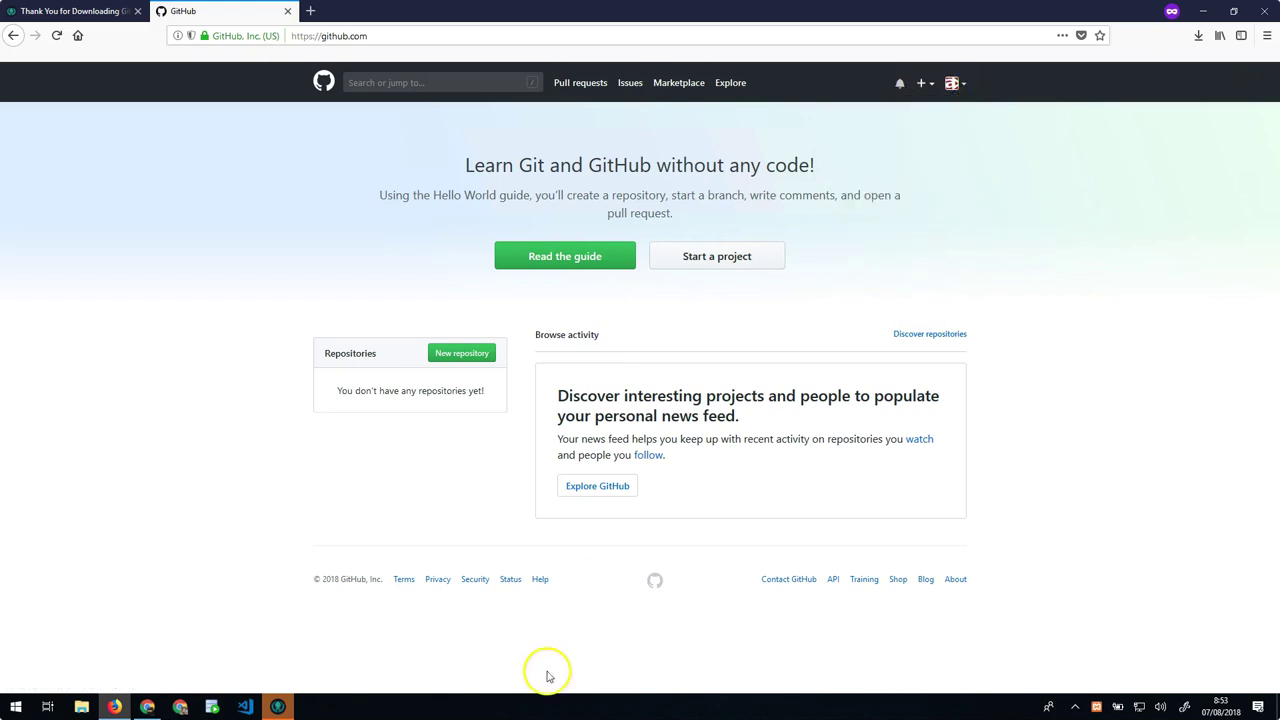
{"action": "left_click", "coordinate": [274, 705]}
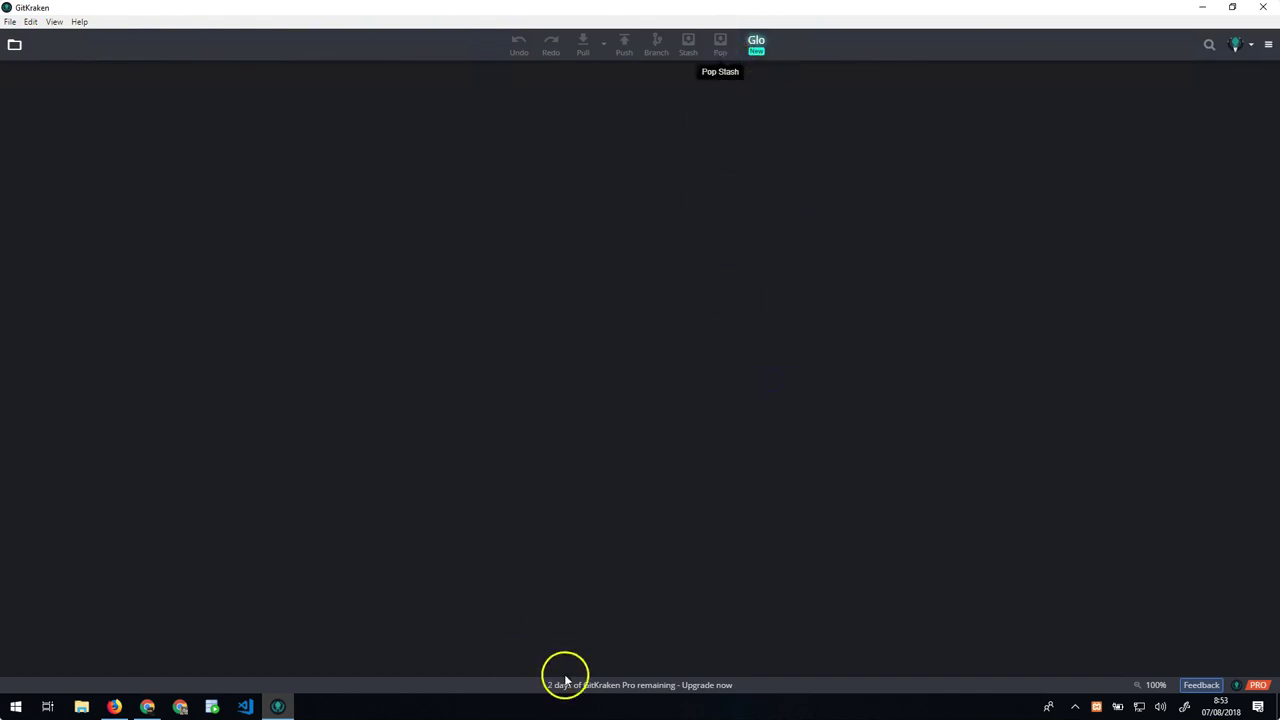
{"action": "left_click", "coordinate": [280, 708]}
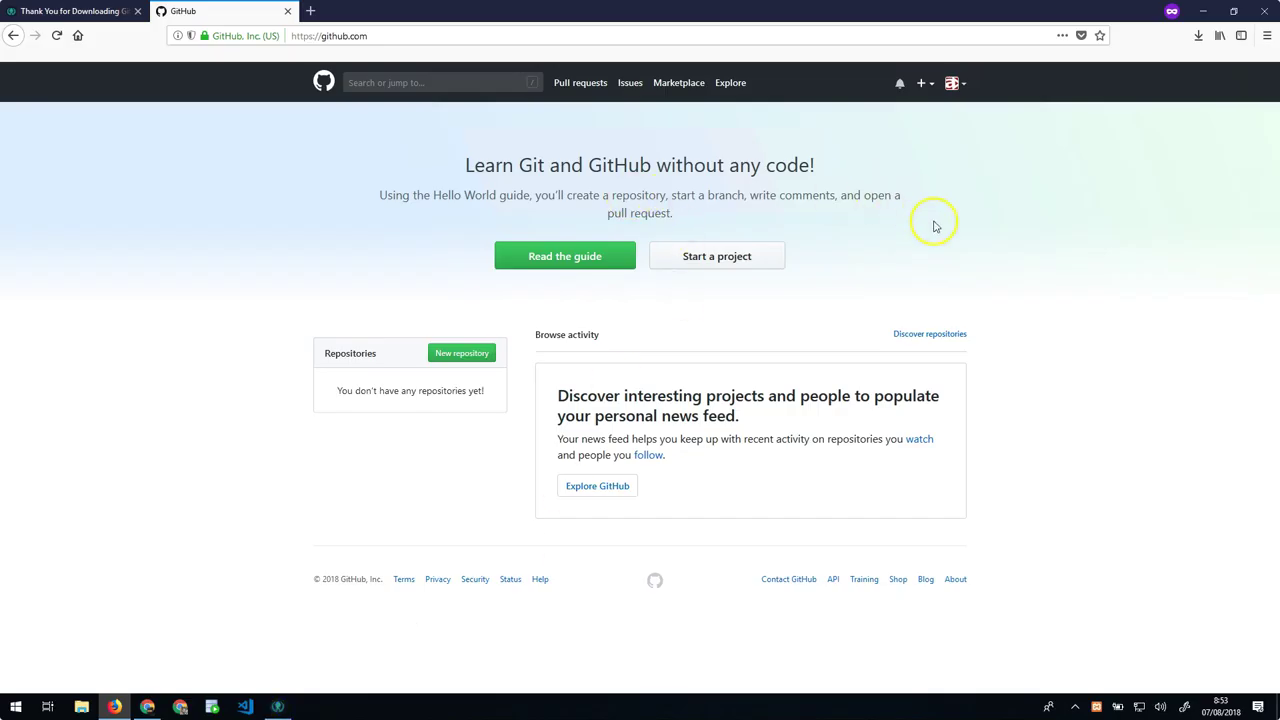
- Start creating a new GitHub repository
{"action": "left_click", "coordinate": [921, 83]}
{"action": "left_click", "coordinate": [922, 84]}
{"action": "left_click", "coordinate": [922, 84]}
{"action": "left_click", "coordinate": [882, 110]}
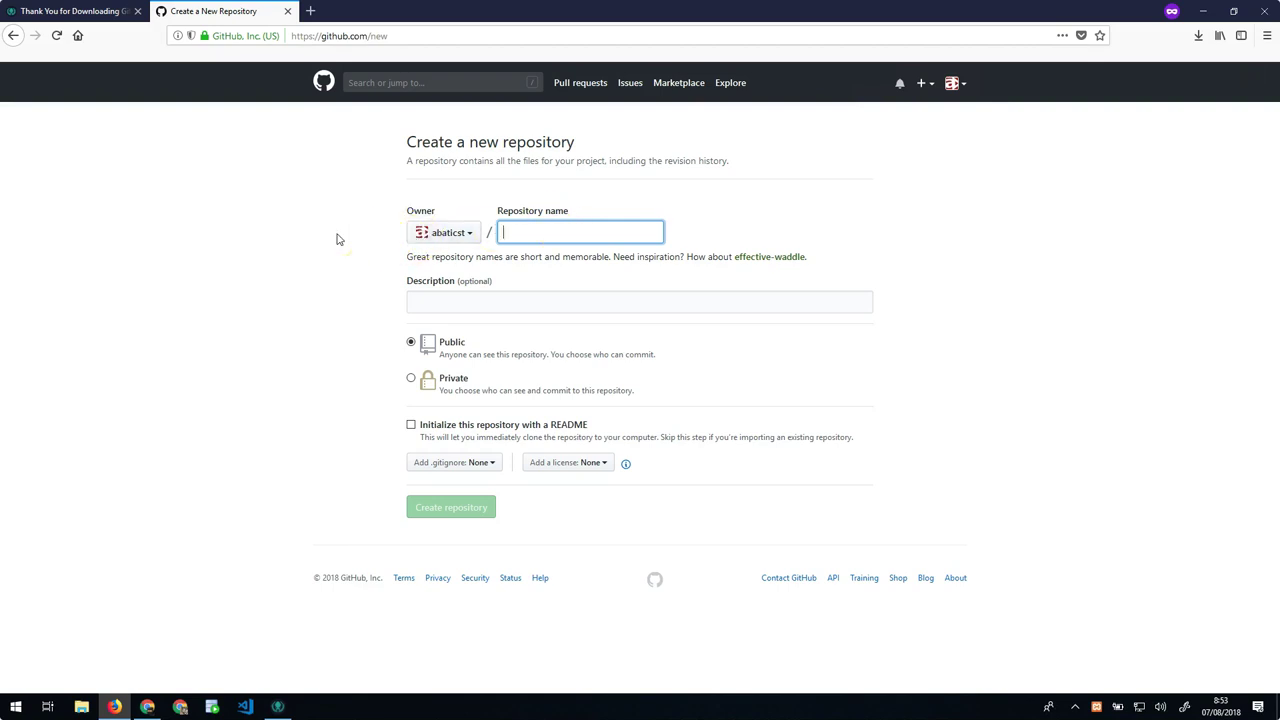
{"action": "left_click", "coordinate": [450, 233]}
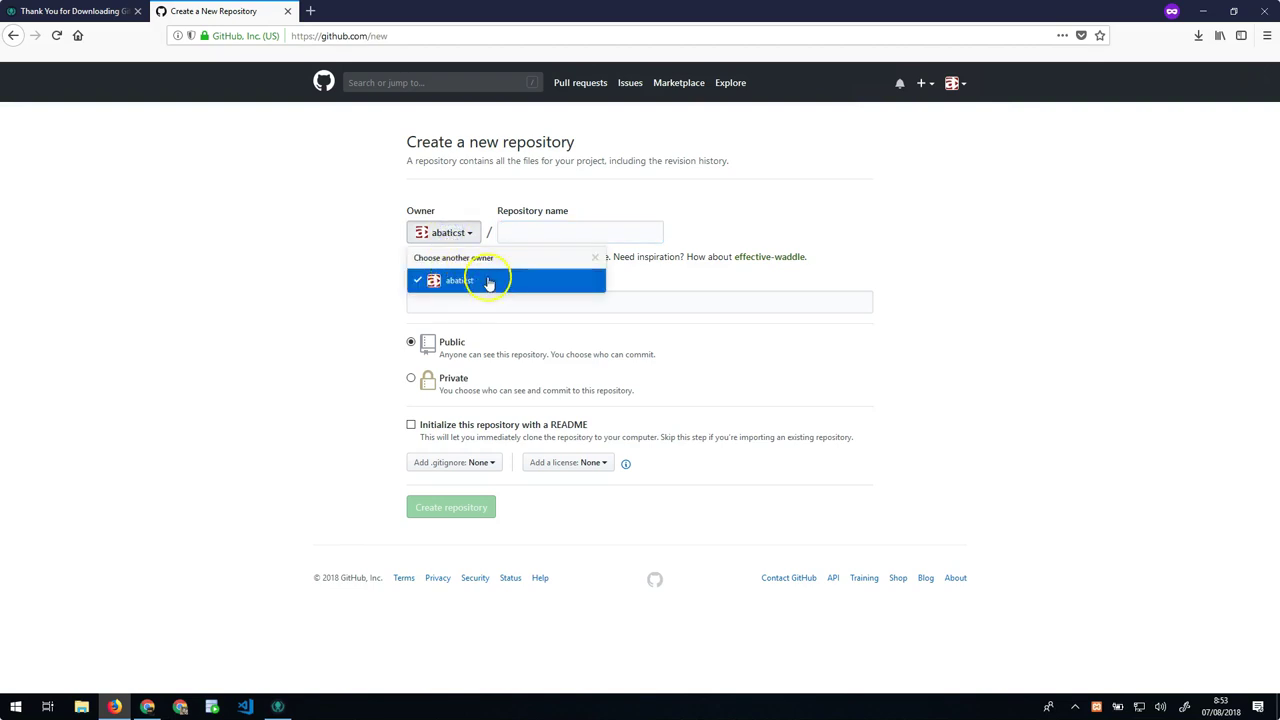
{"action": "left_click", "coordinate": [331, 271]}
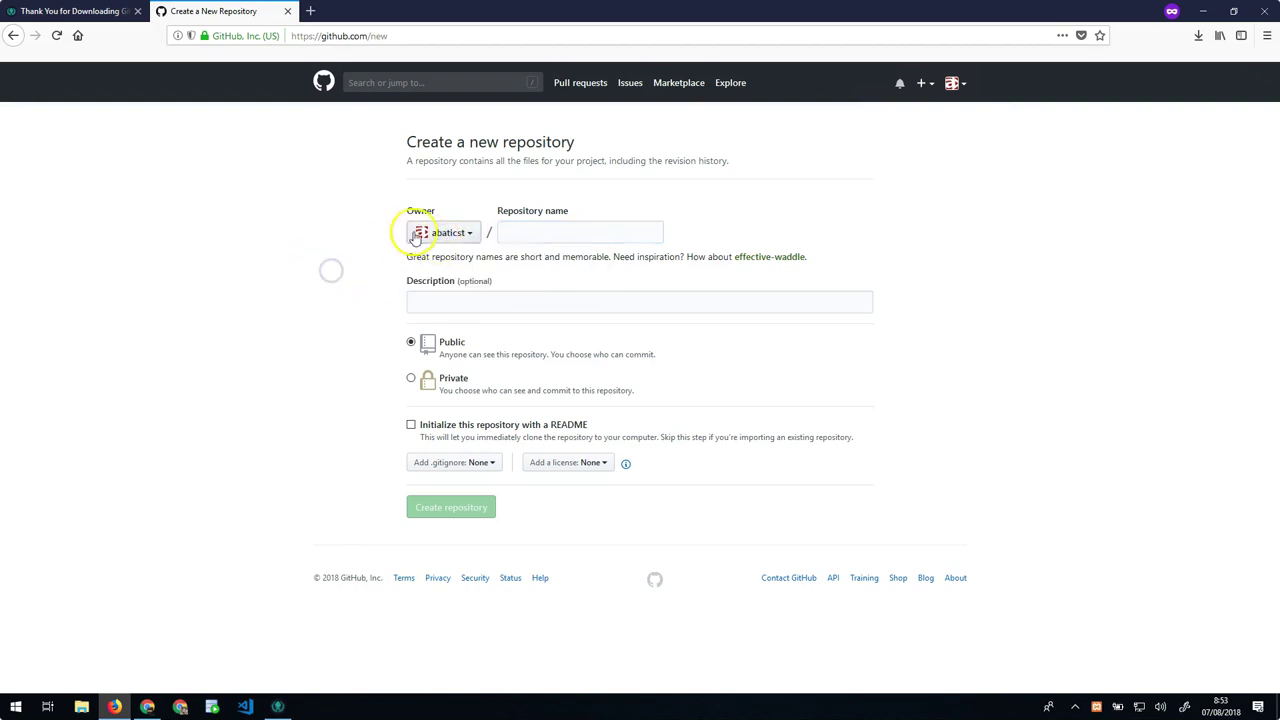
{"action": "left_click", "coordinate": [542, 230]}
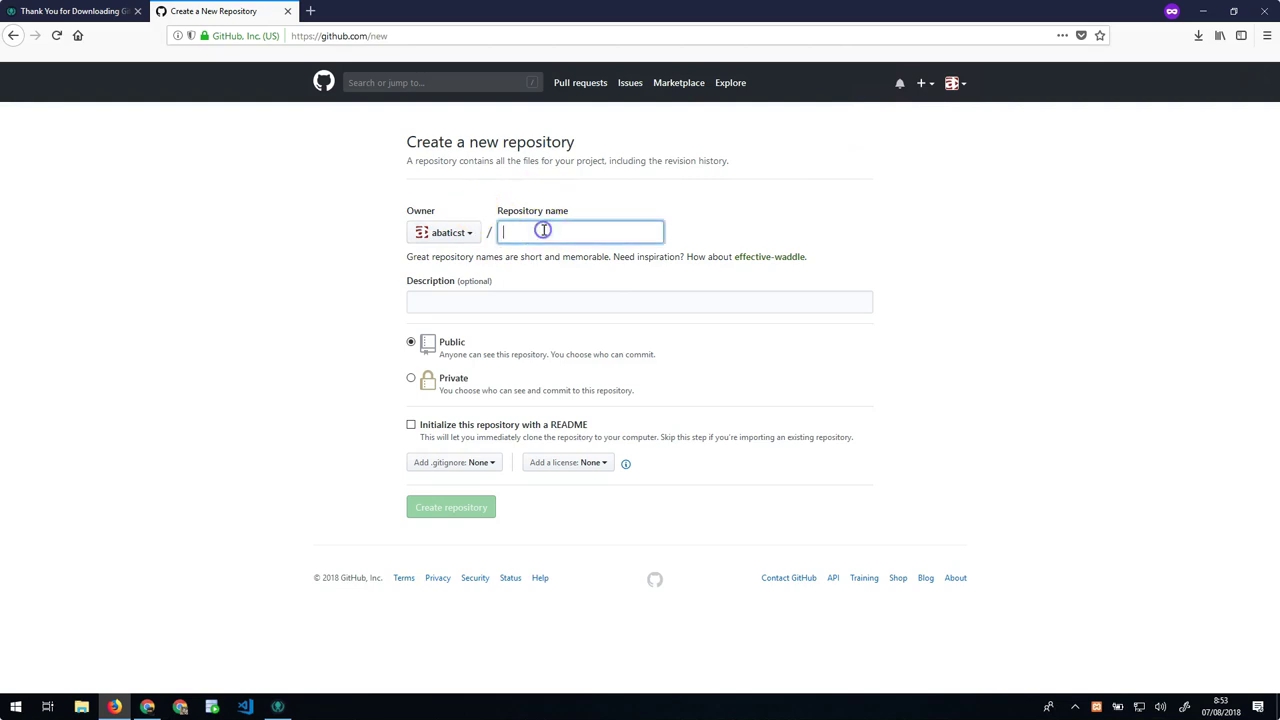
{"action": "left_click", "coordinate": [513, 305]}
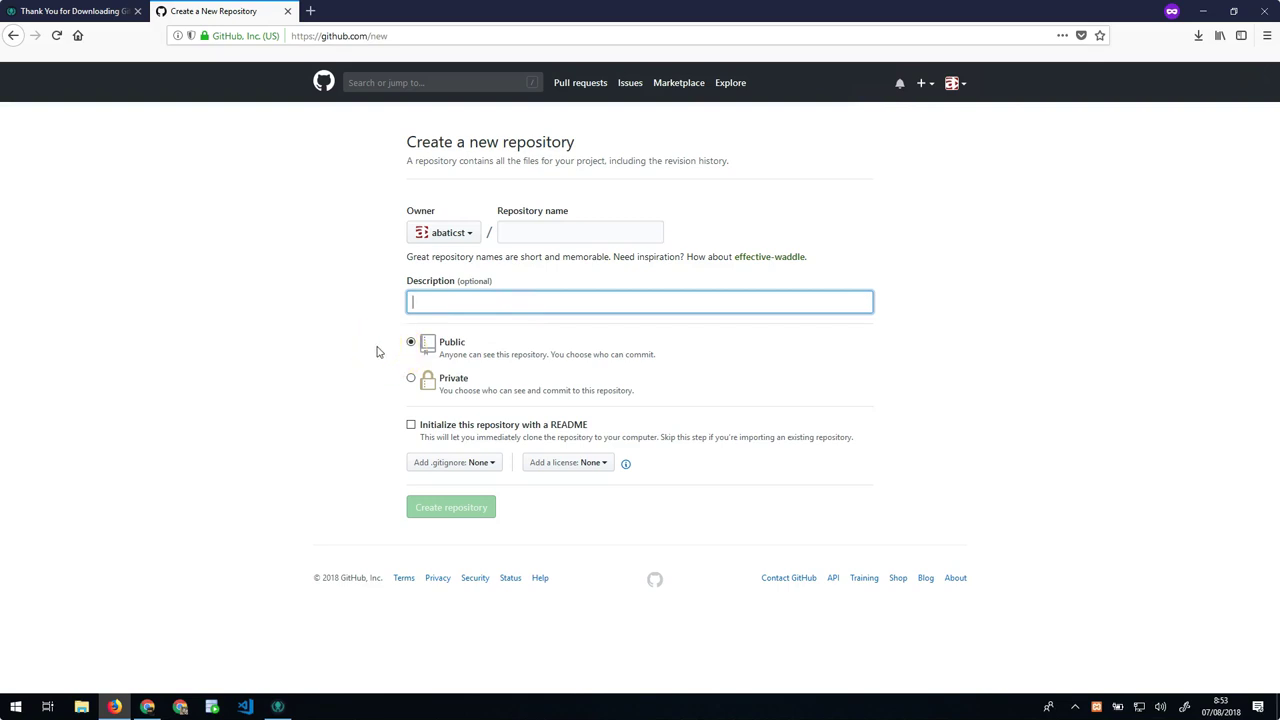
{"action": "left_click", "coordinate": [411, 378]}
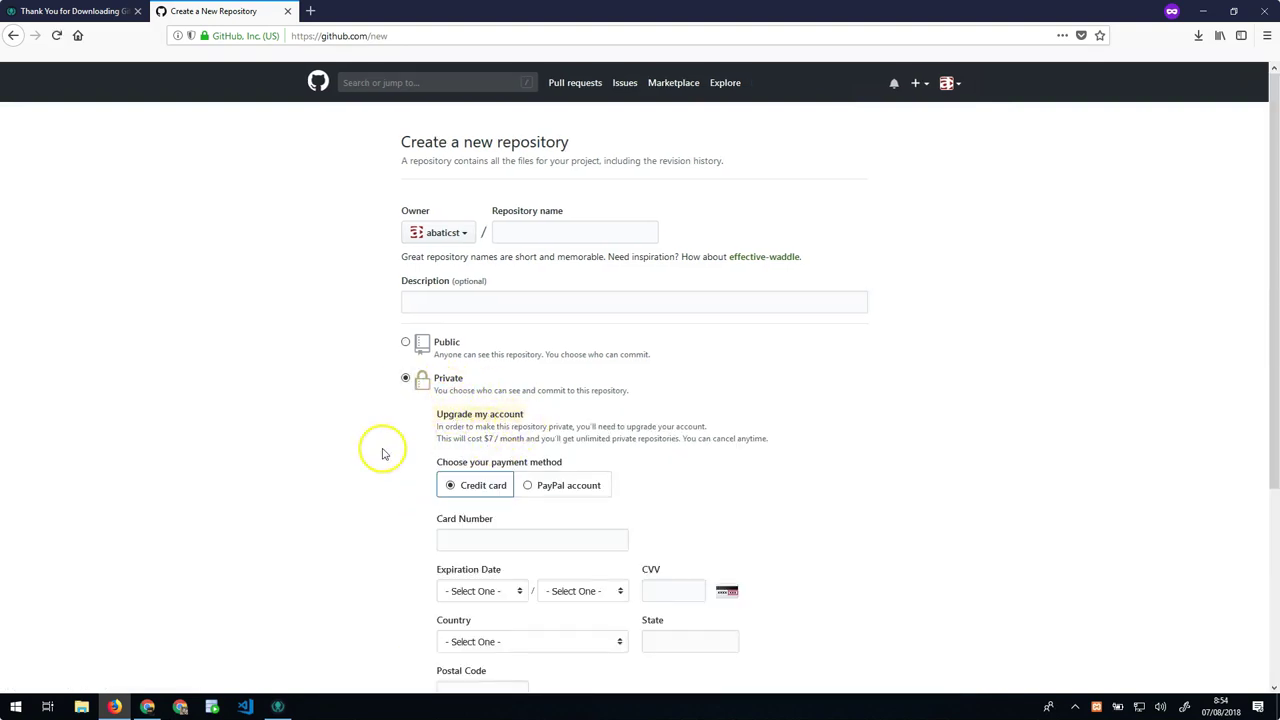
{"action": "scroll", "coordinate": [474, 490], "scroll_direction": "down", "scroll_amount": 2}
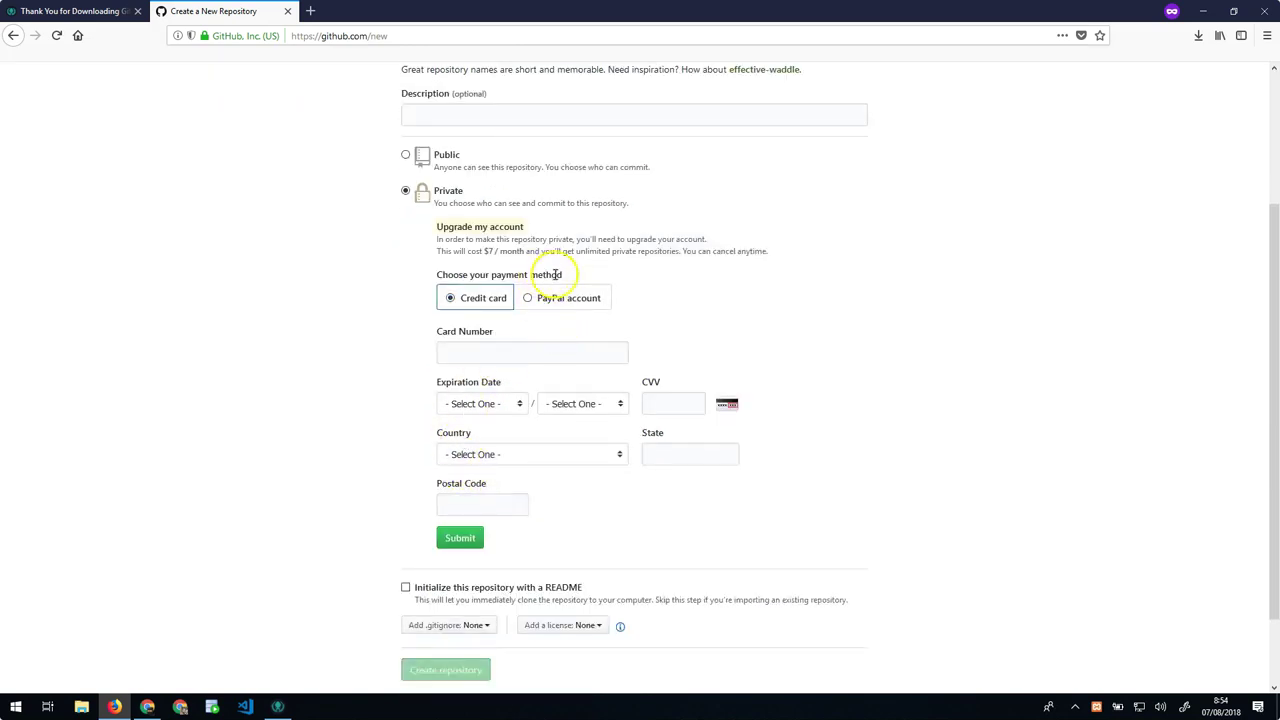
{"action": "left_click", "coordinate": [406, 155]}
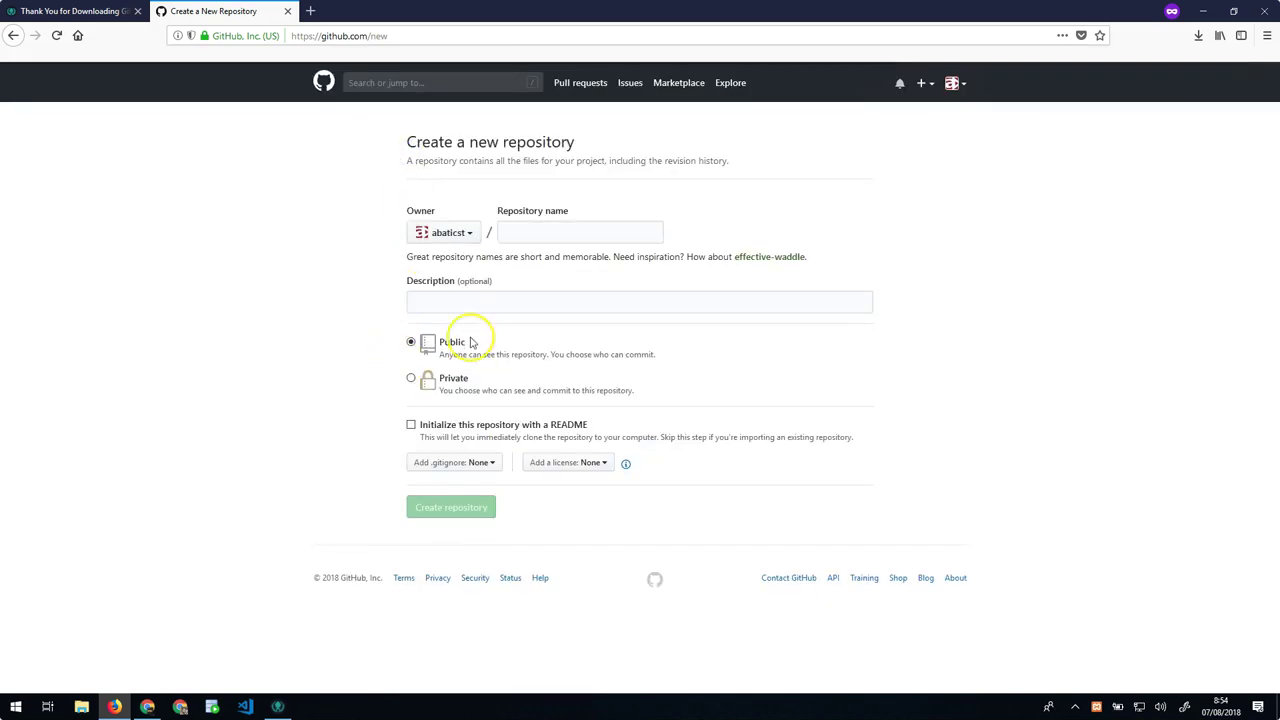
- Name the repository repositorioEjemplo and enter the description "Este es un repositorio de ejemplo para GitHub"
{"action": "left_click", "coordinate": [522, 231]}
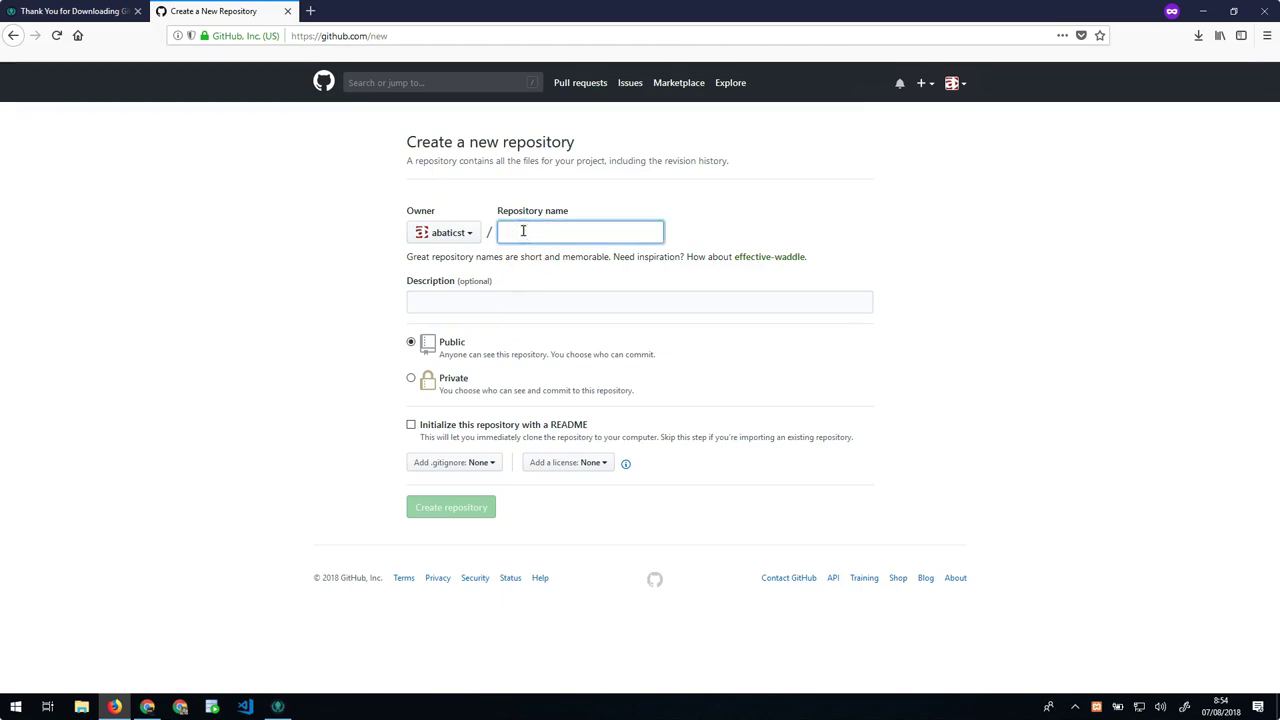
{"action": "type", "text": "repo"}
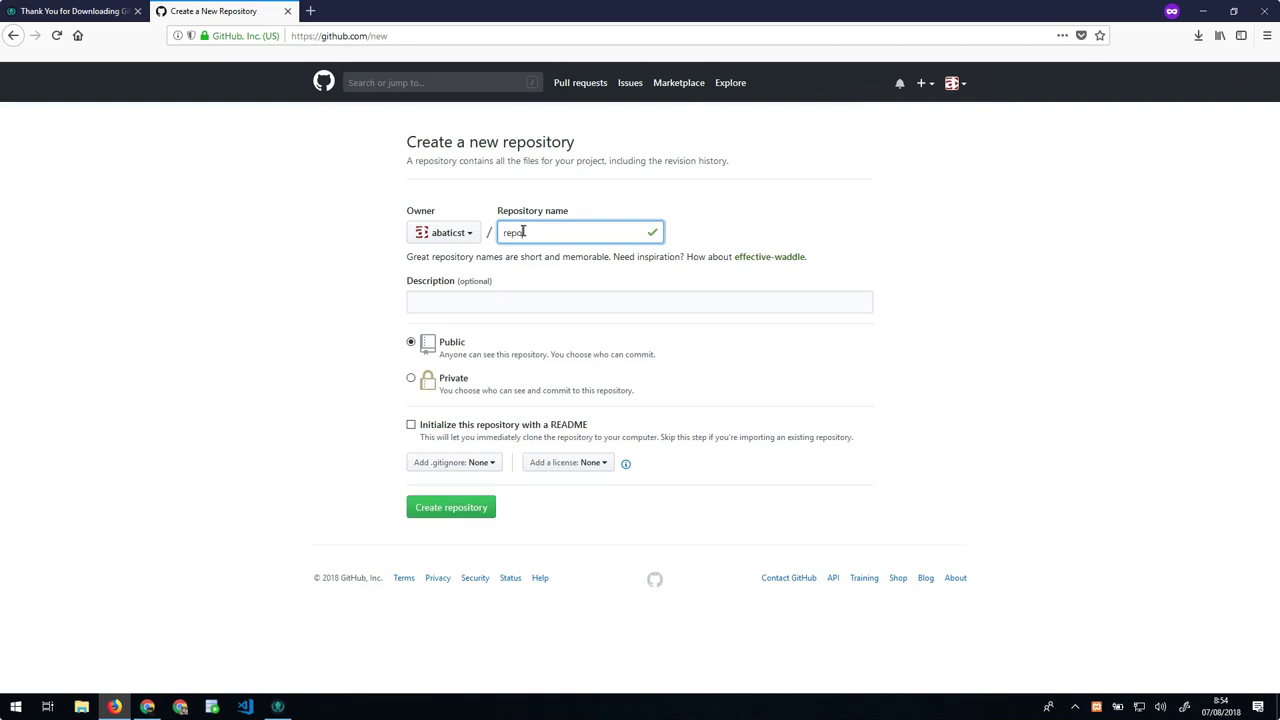
{"action": "type", "text": "sitorioEjemplo"}
{"action": "key", "text": "Tab"}
{"action": "left_click", "coordinate": [514, 303]}
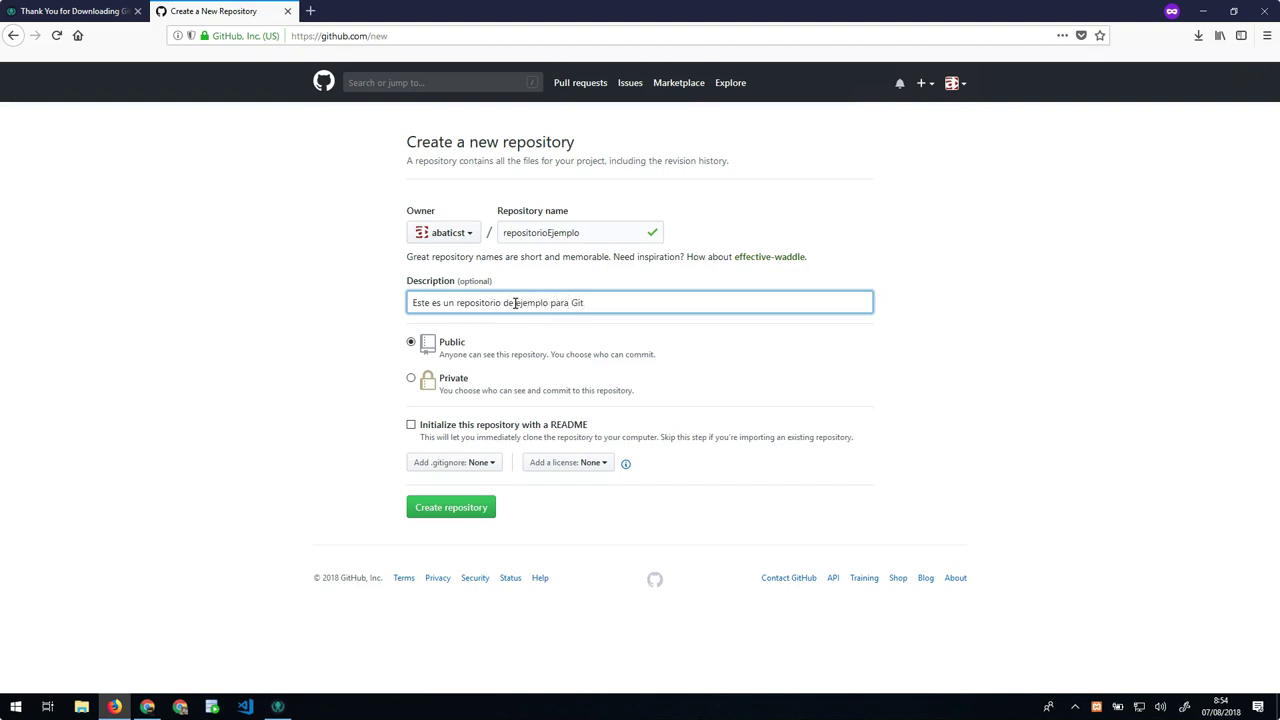
- Initialize the public repository with a README, without a .gitignore or license, and create it
{"action": "left_click", "coordinate": [331, 460]}
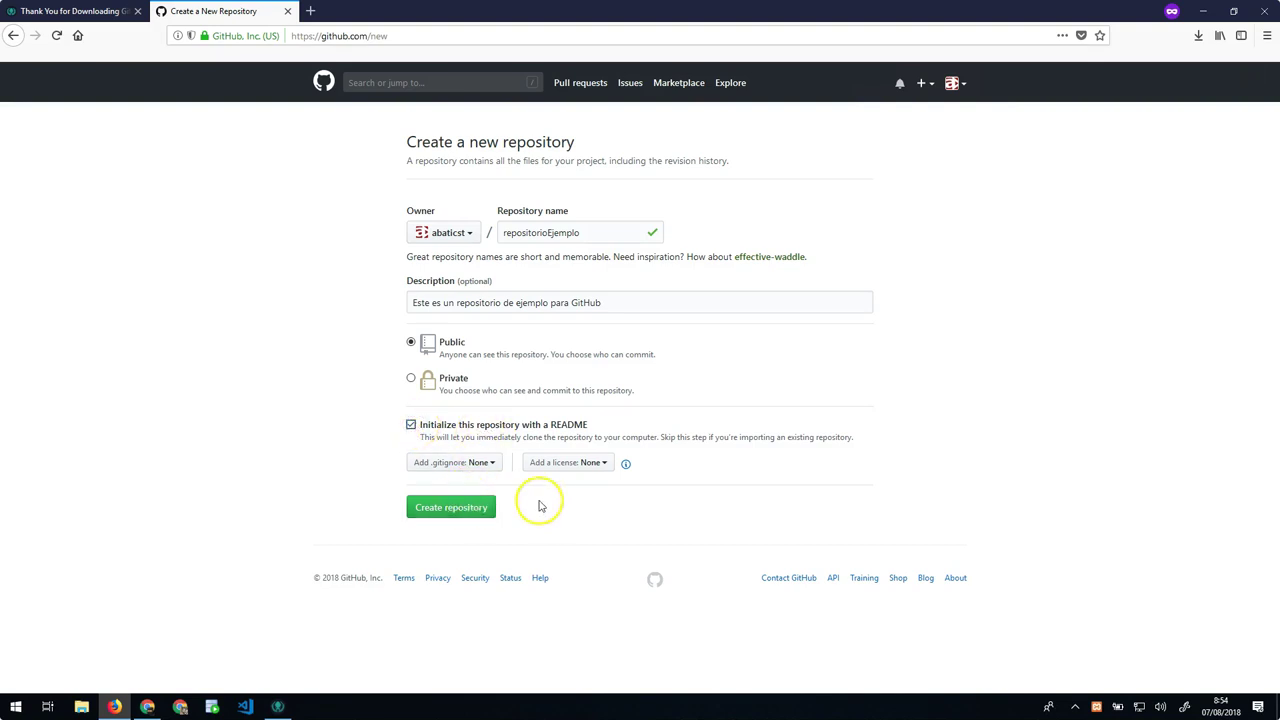
{"action": "left_click", "coordinate": [578, 463]}
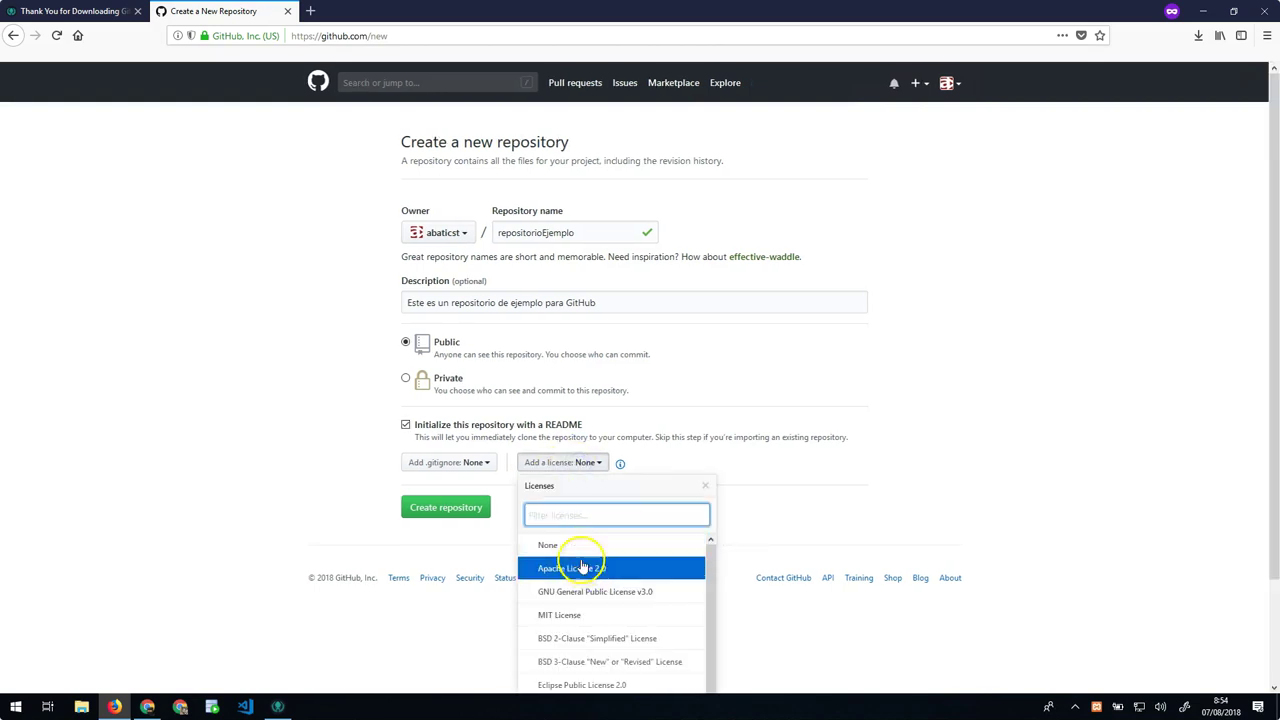
{"action": "left_click", "coordinate": [470, 462]}
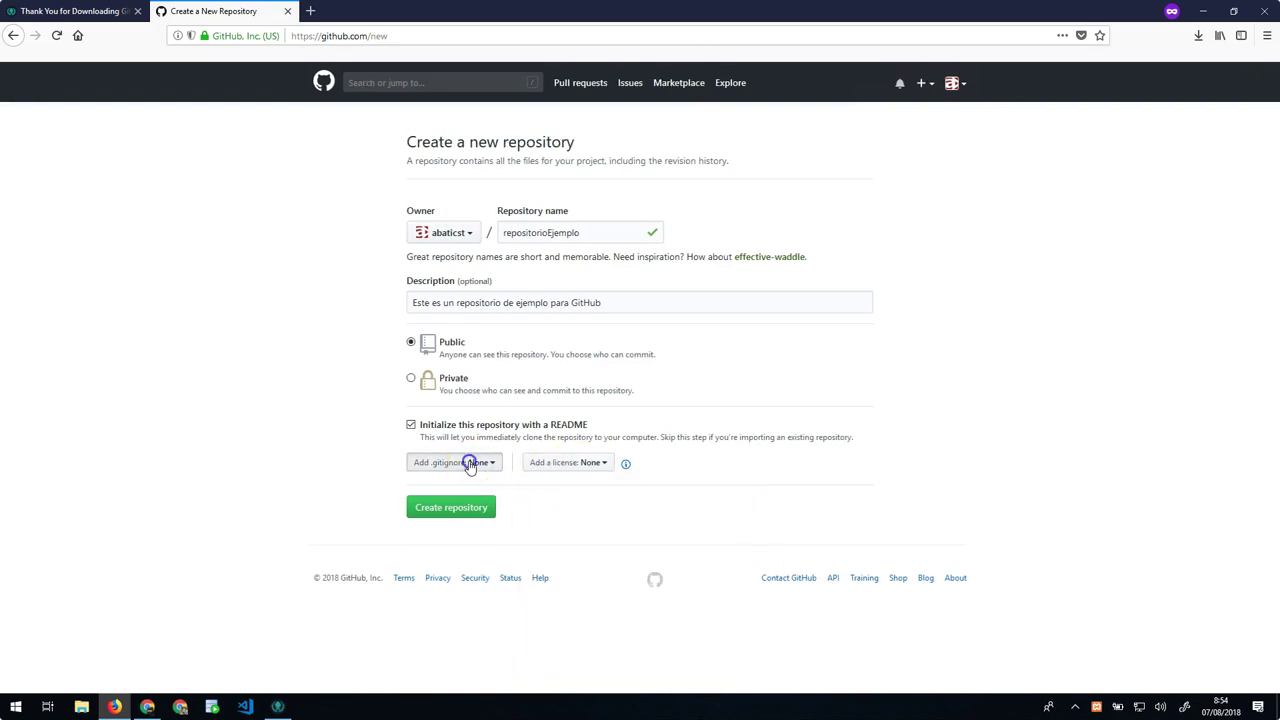
{"action": "left_click", "coordinate": [470, 462]}
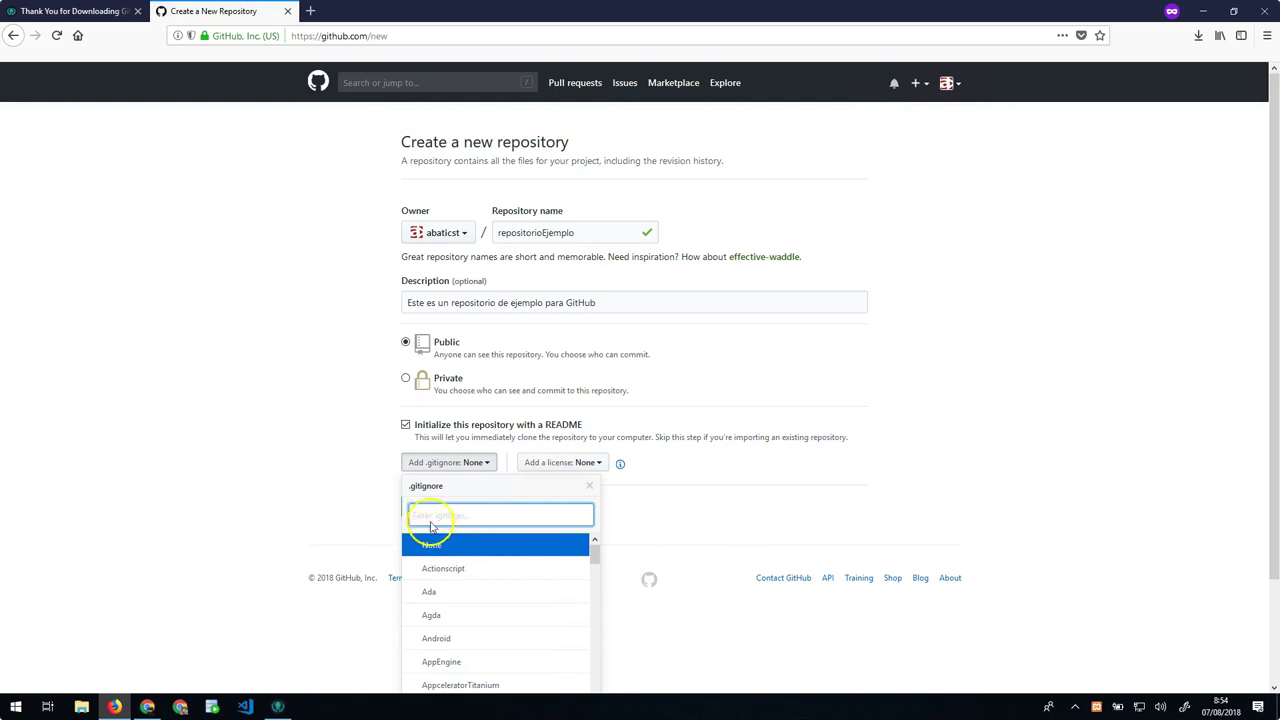
{"action": "left_click", "coordinate": [362, 490]}
{"action": "left_click", "coordinate": [445, 512]}
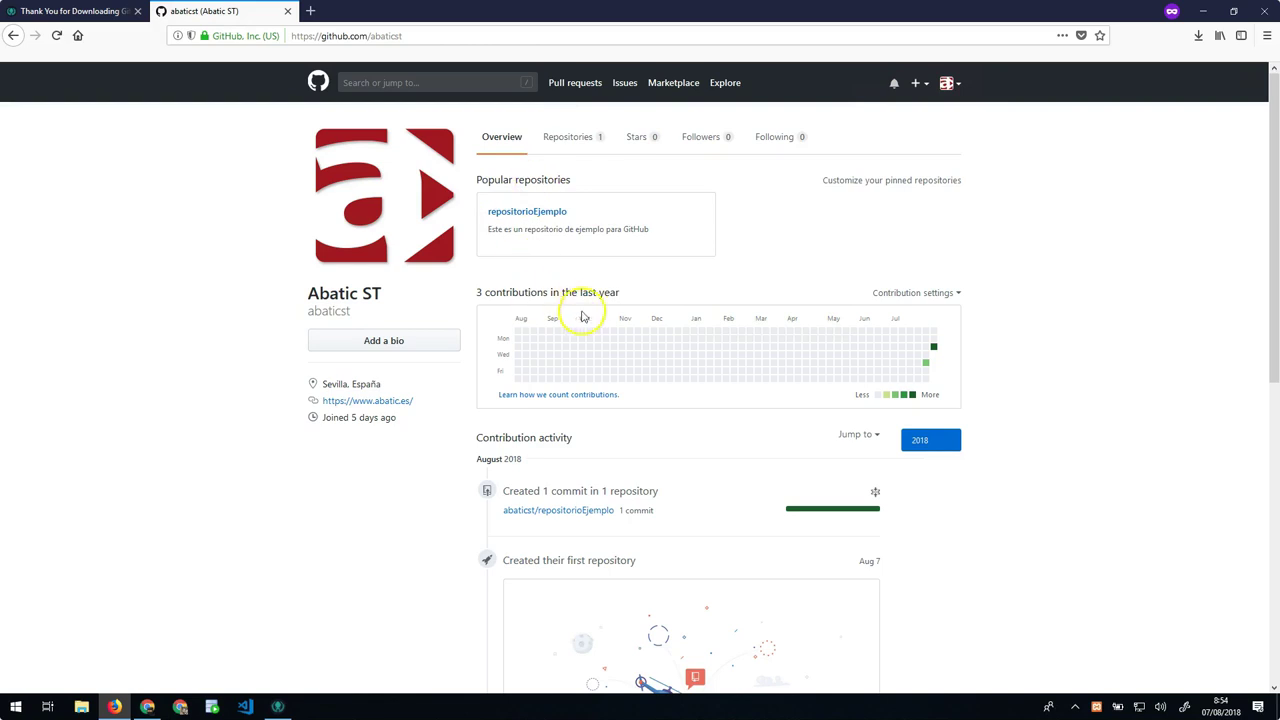
- Review the pinned repository, contribution graph and contribution activity on the account's profile page
{"action": "scroll", "coordinate": [600, 450], "scroll_direction": "down", "scroll_amount": 5}
{"action": "scroll", "coordinate": [635, 460], "scroll_direction": "up", "scroll_amount": 5}
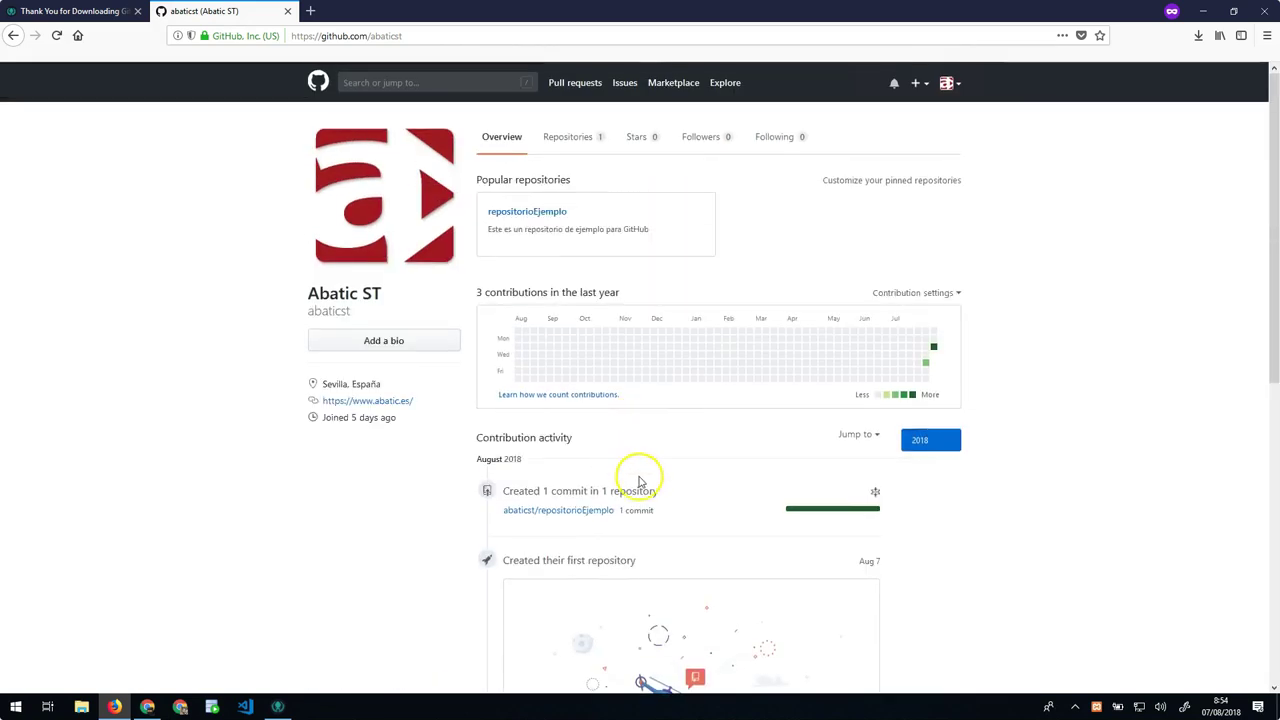
{"action": "scroll", "coordinate": [640, 480], "scroll_direction": "down", "scroll_amount": 5}
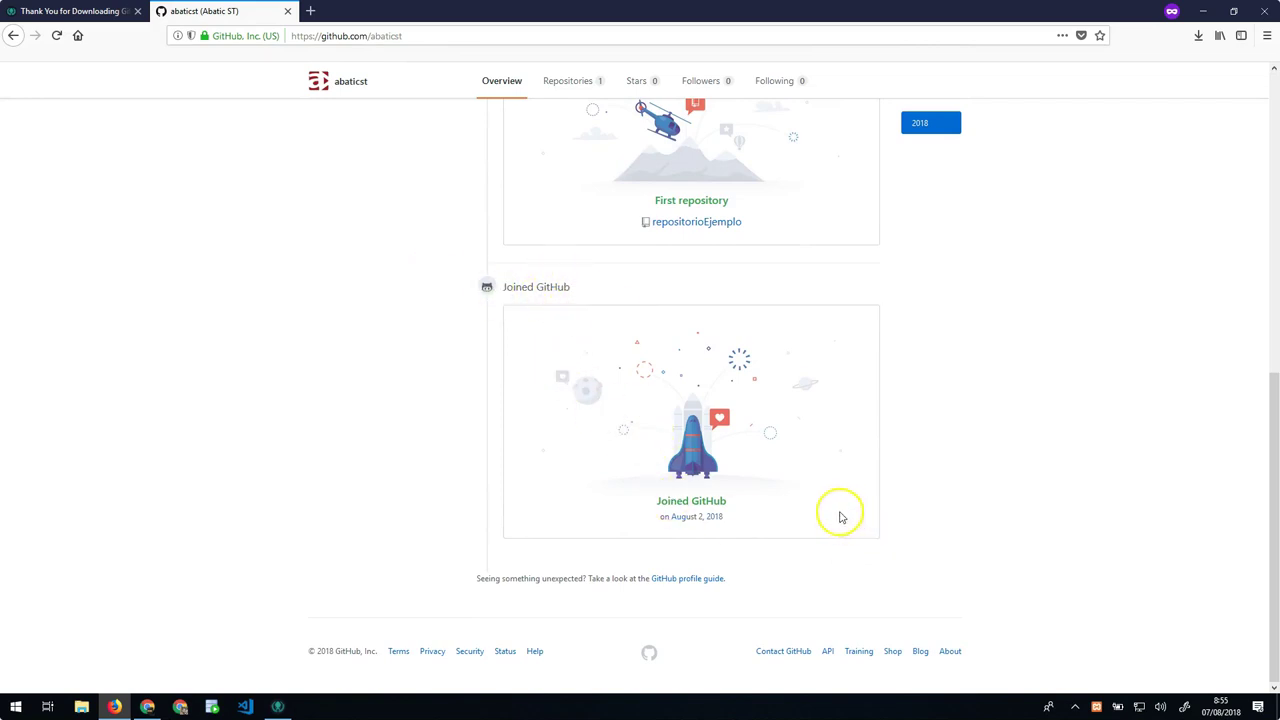
{"action": "scroll", "coordinate": [800, 495], "scroll_direction": "up", "scroll_amount": 3}
{"action": "scroll", "coordinate": [614, 310], "scroll_direction": "up", "scroll_amount": 5}
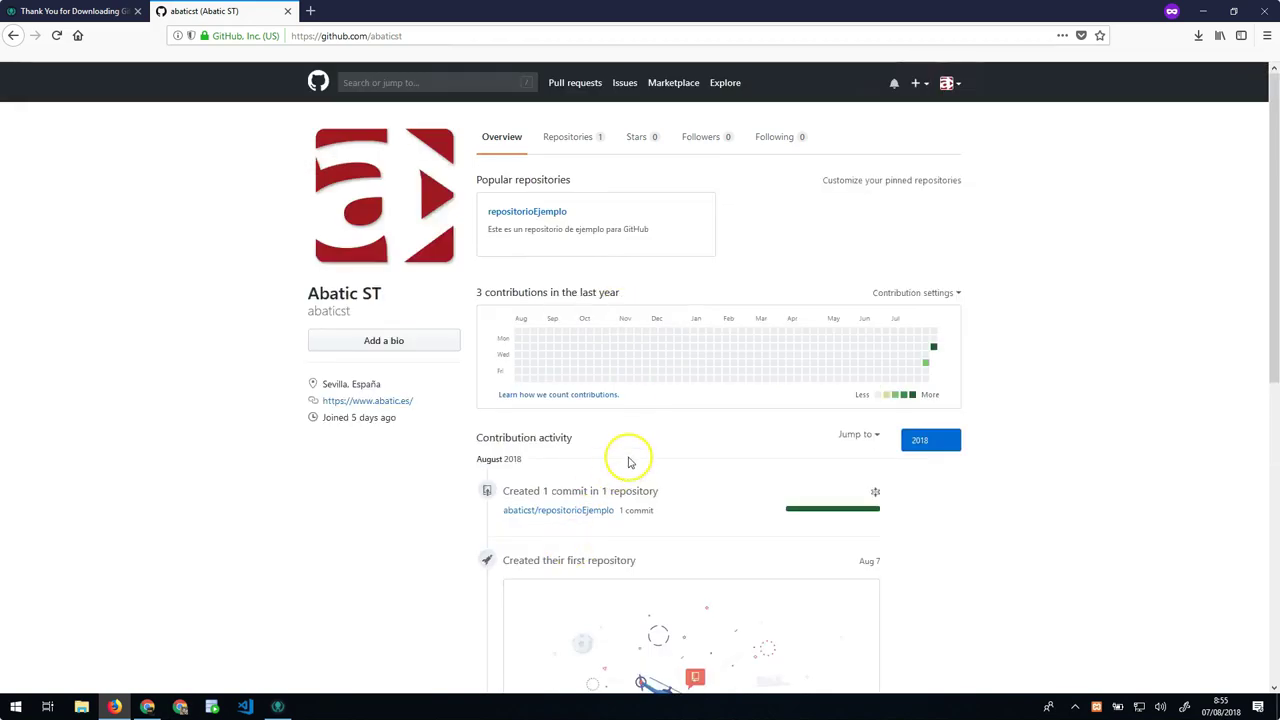
- Open the repositorioEjemplo repository, view its README.md file and return to the repository's main page
{"action": "left_click", "coordinate": [540, 511]}
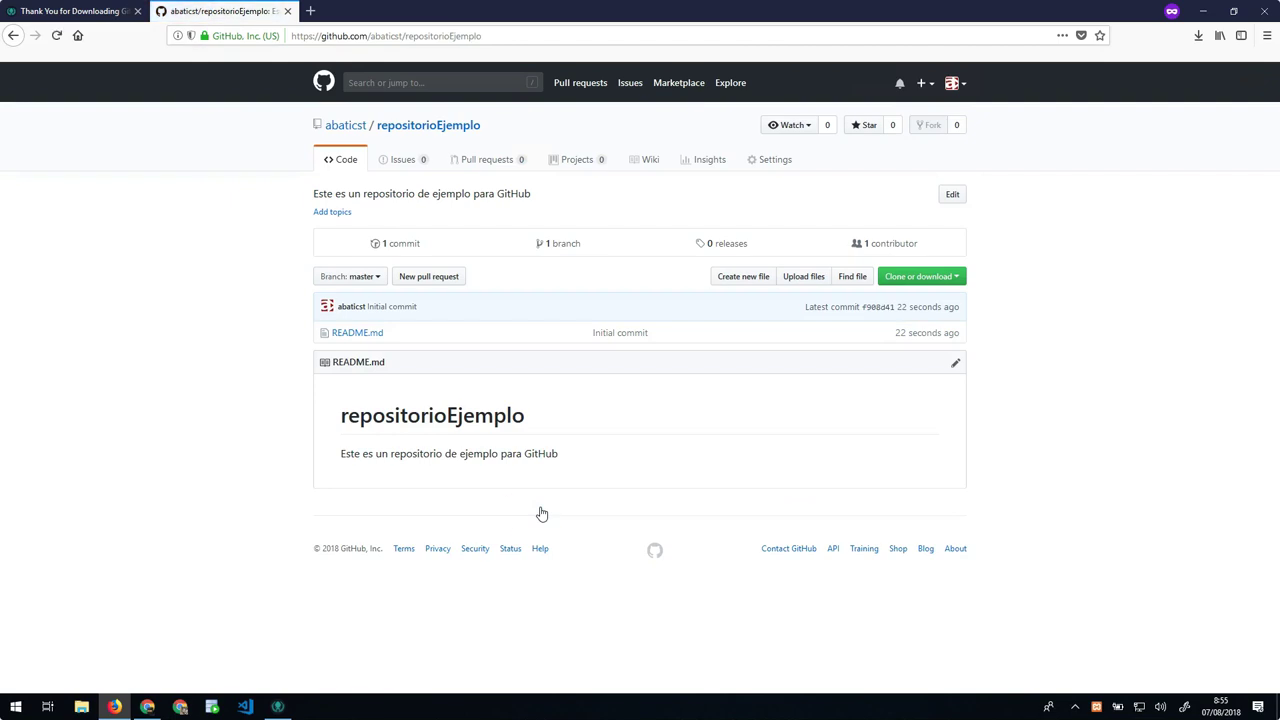
{"action": "left_click", "coordinate": [354, 336]}
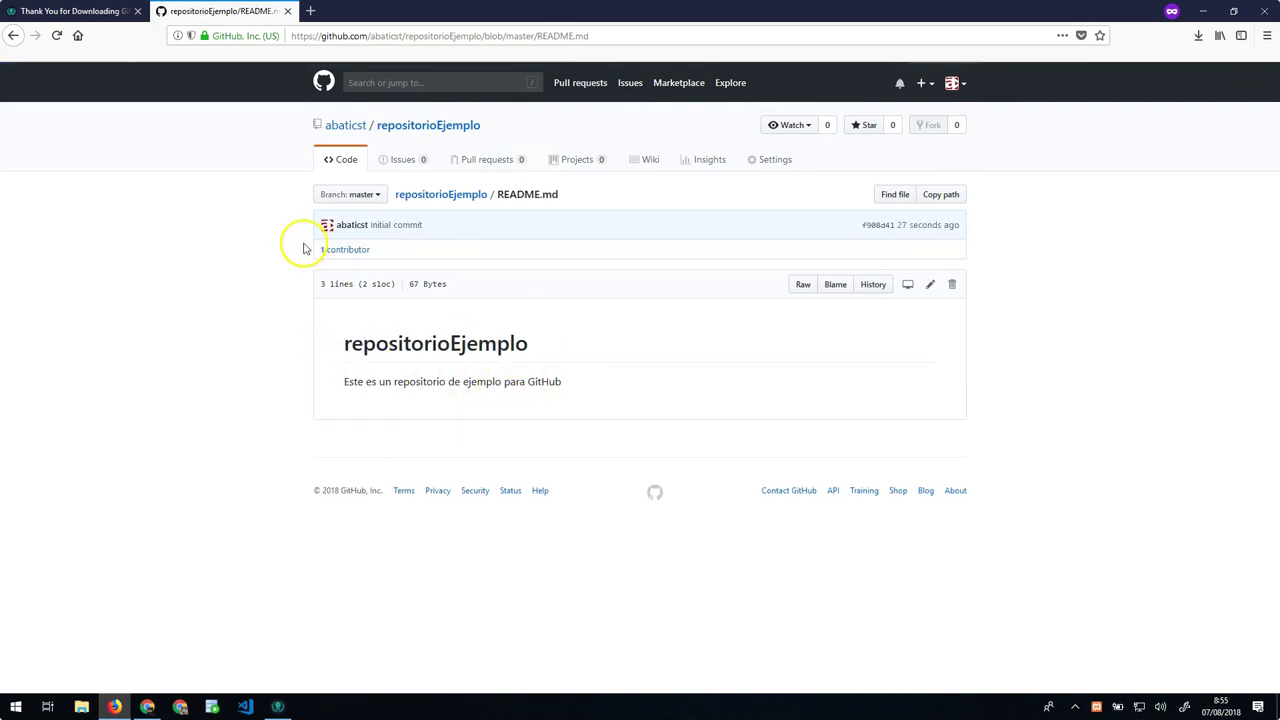
{"action": "left_click", "coordinate": [13, 35]}
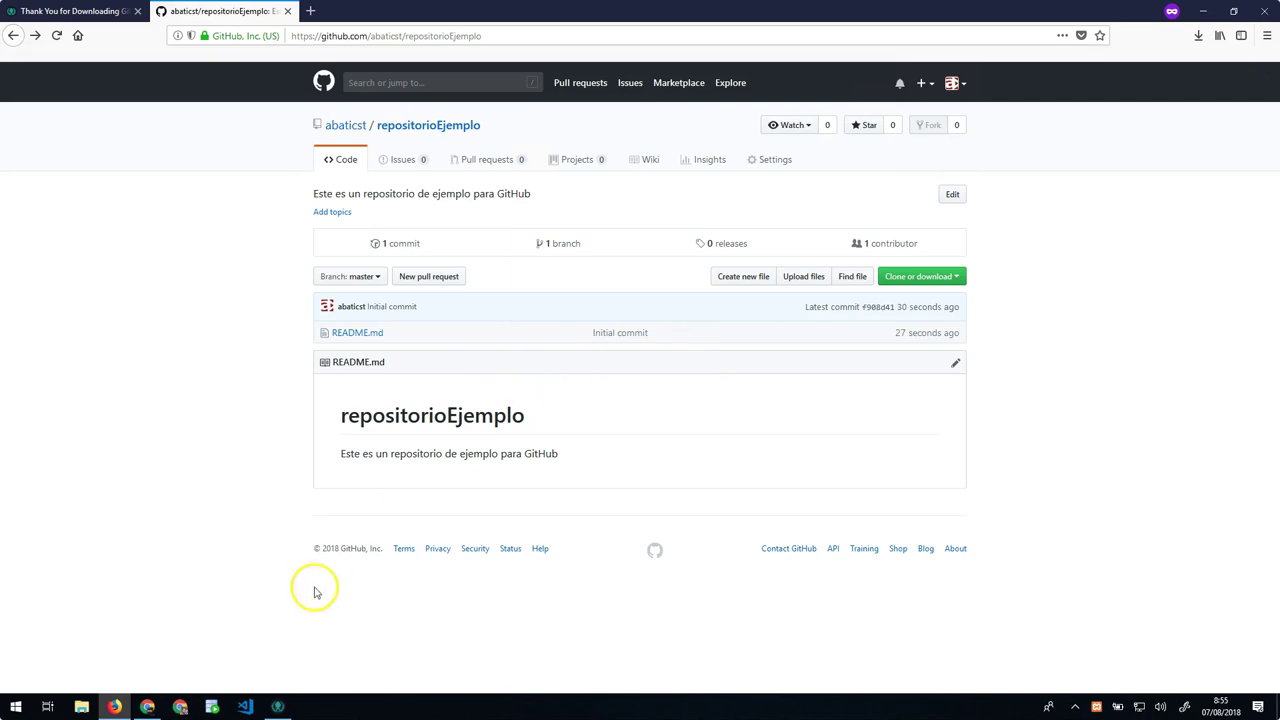
- Switch to GitKraken and open the general Authentication settings in its preferences
{"action": "left_click", "coordinate": [278, 706]}
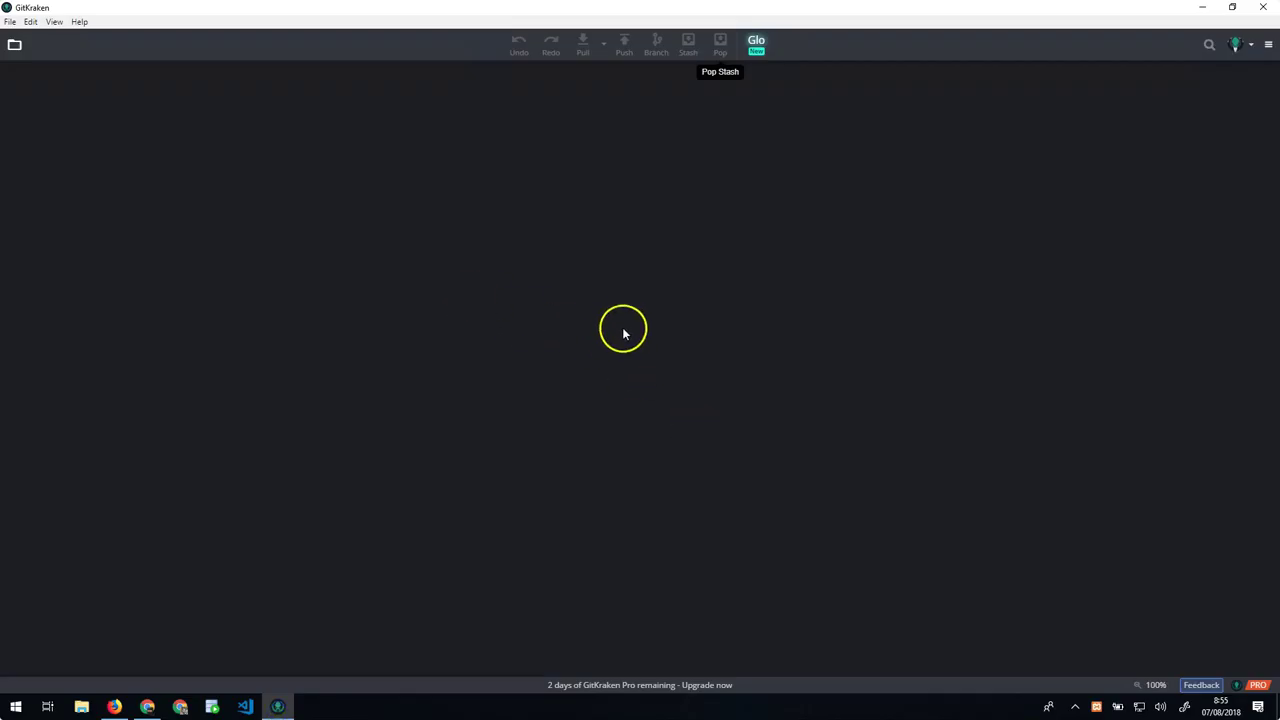
{"action": "left_click", "coordinate": [10, 22]}
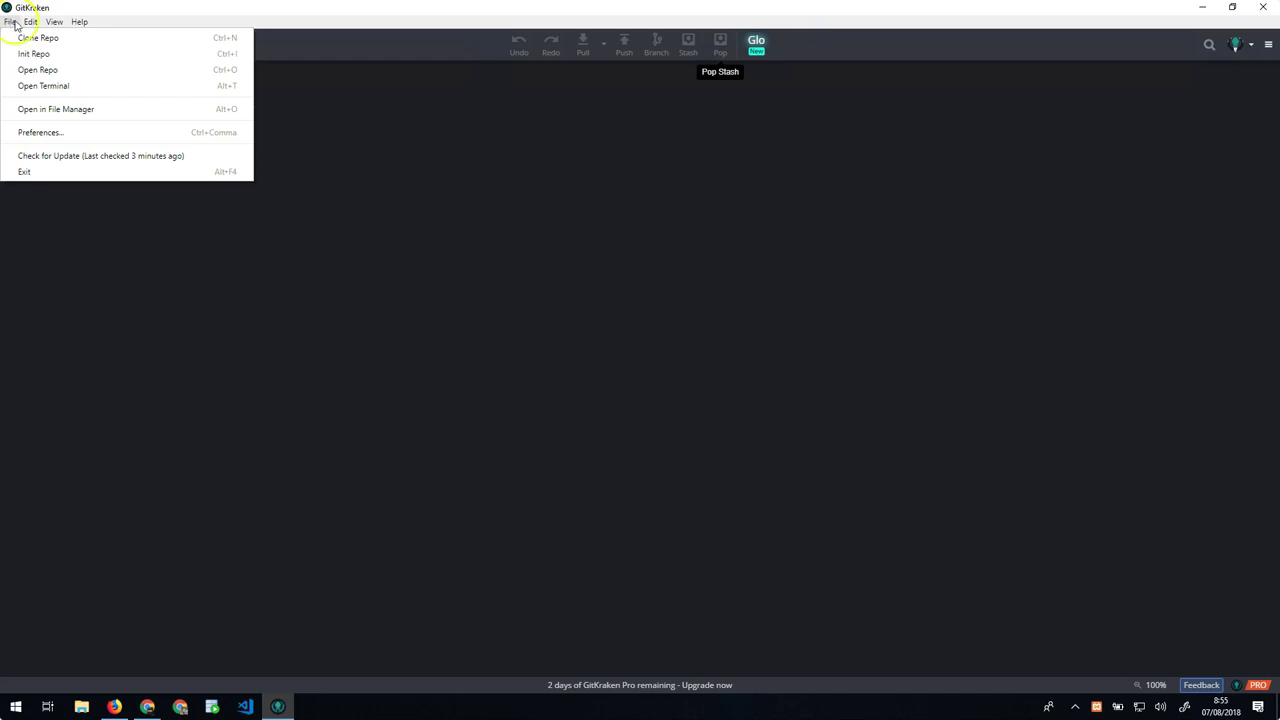
{"action": "left_click", "coordinate": [31, 22]}
{"action": "left_click", "coordinate": [54, 22]}
{"action": "left_click", "coordinate": [80, 22]}
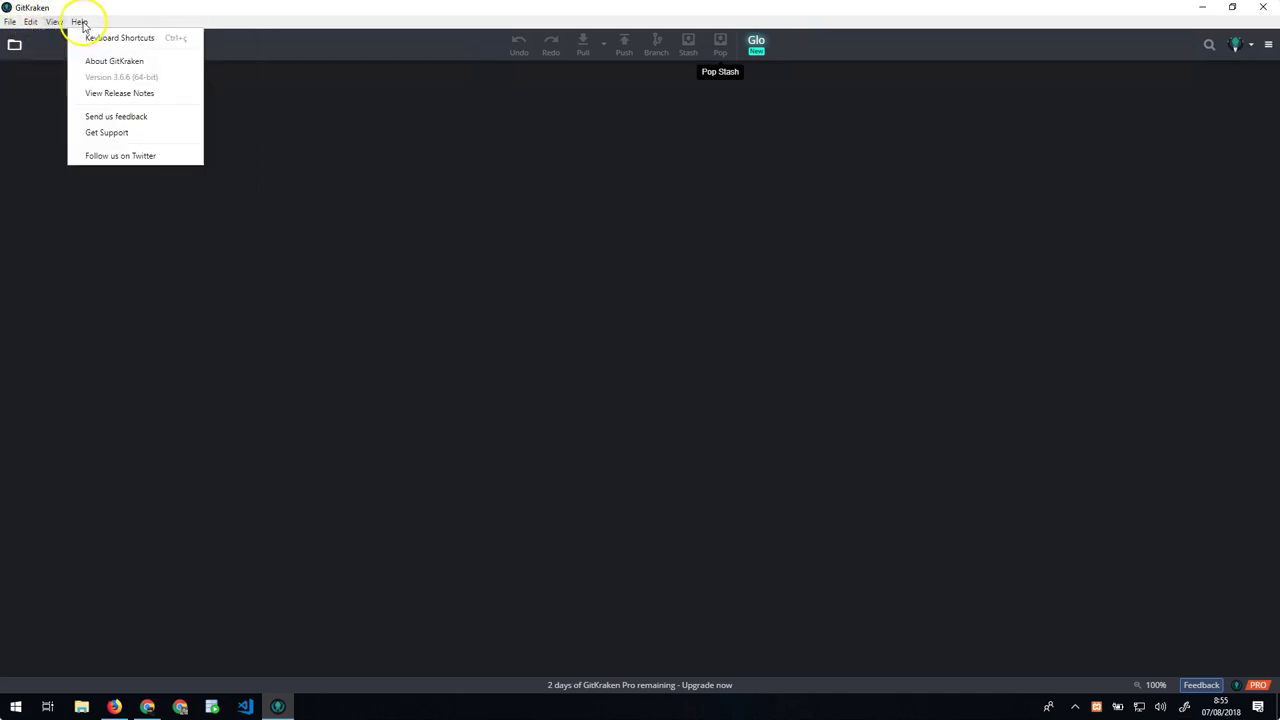
{"action": "left_click", "coordinate": [10, 22]}
{"action": "left_click", "coordinate": [47, 135]}
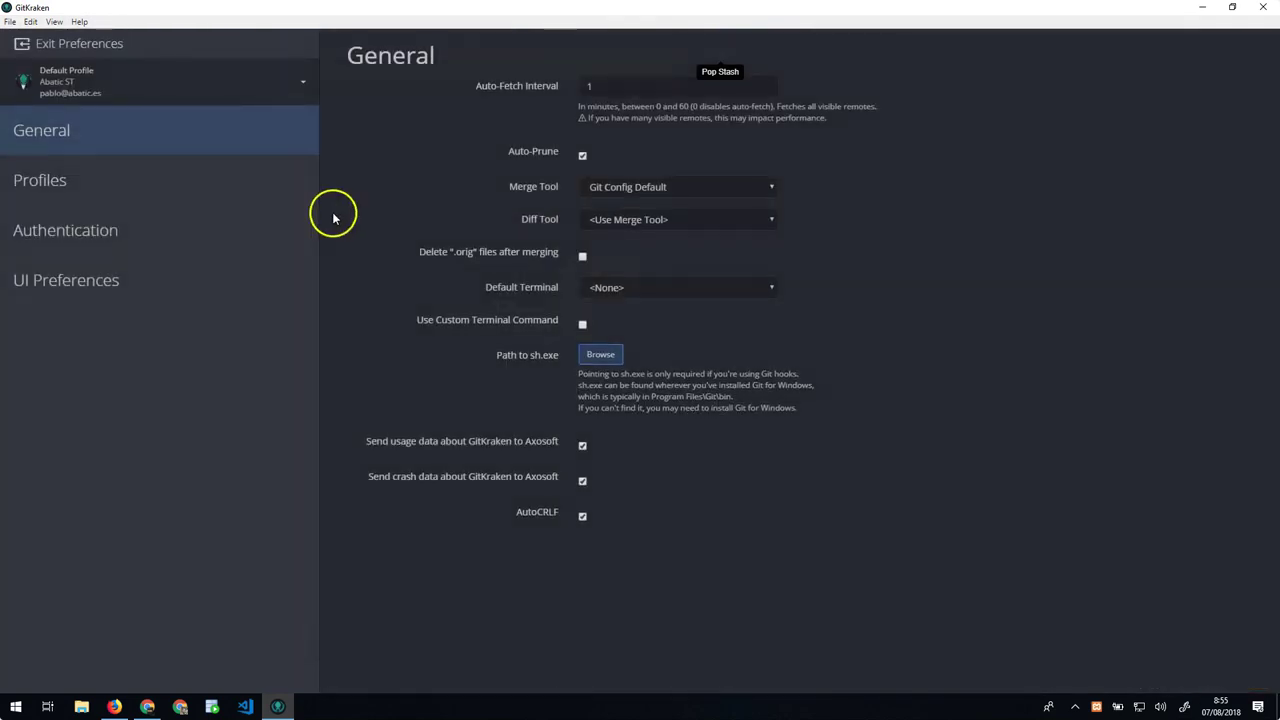
{"action": "left_click", "coordinate": [183, 187]}
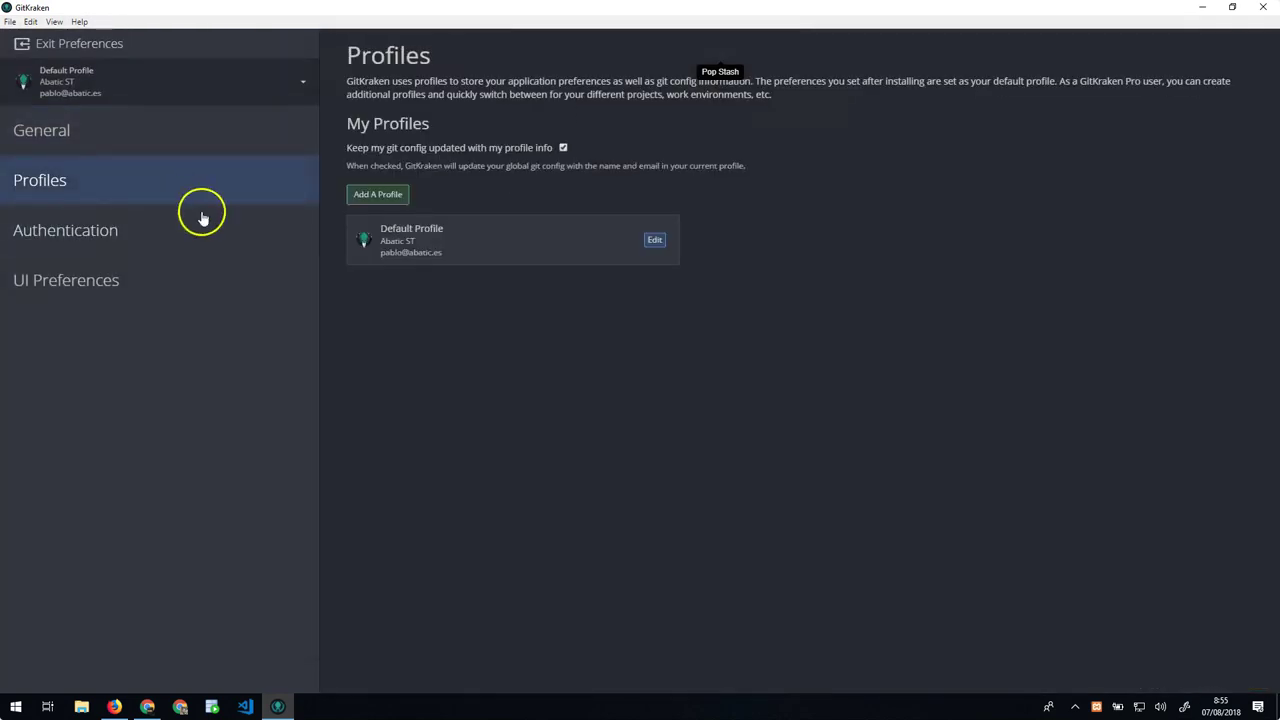
{"action": "left_click", "coordinate": [168, 232]}
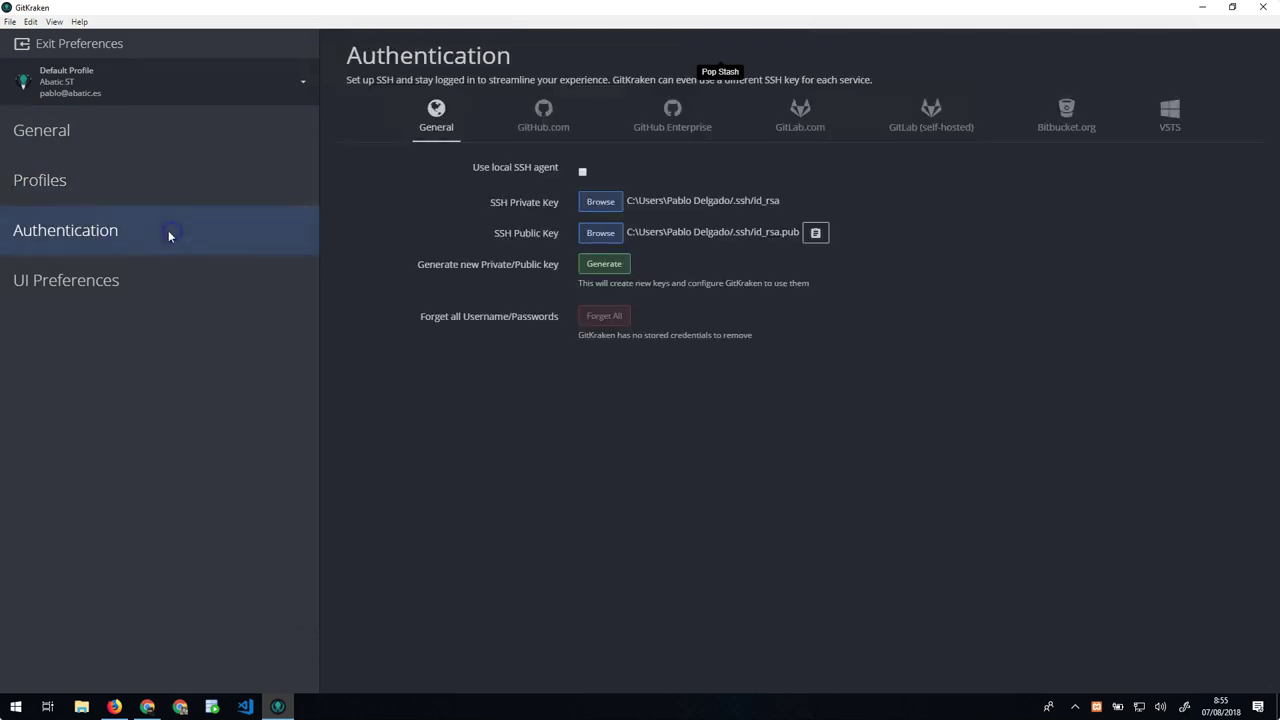
- Disconnect the linked GitHub.com account in the authentication settings and return to the general authentication settings
{"action": "left_click", "coordinate": [523, 127]}
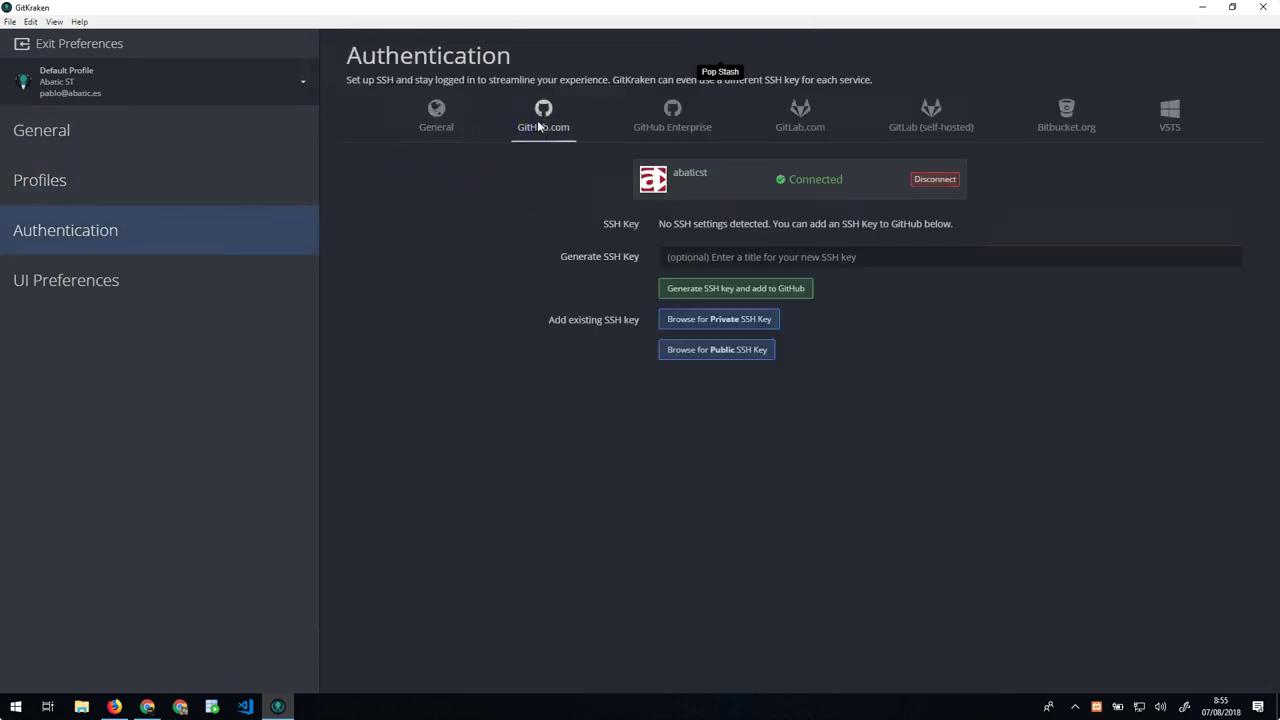
{"action": "left_click", "coordinate": [934, 180]}
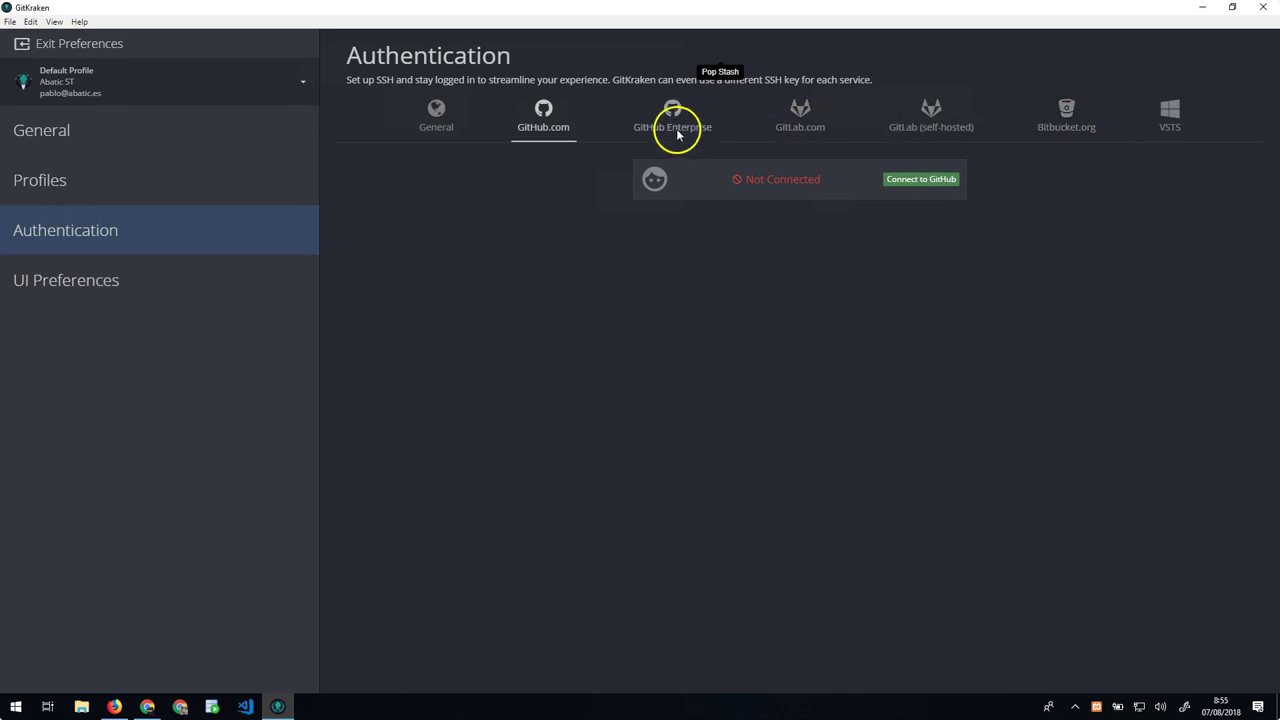
{"action": "left_click", "coordinate": [424, 116]}
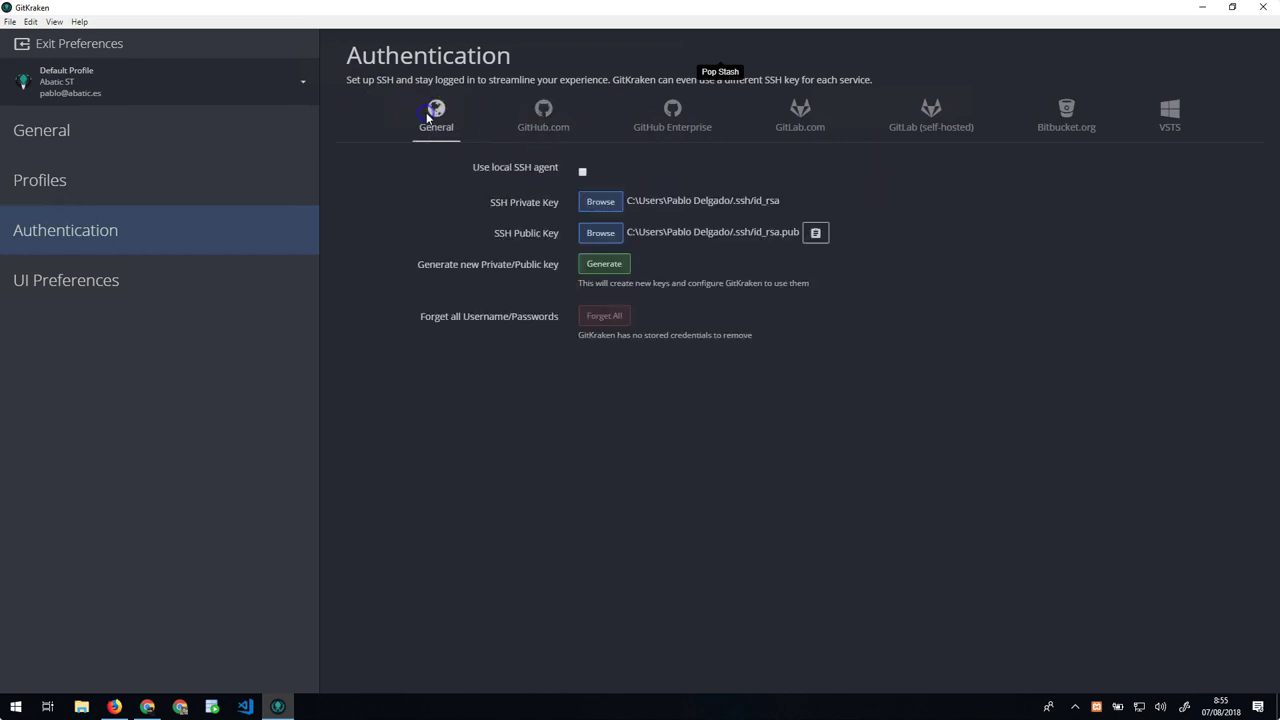
- Connect GitKraken to GitHub.com by authorizing access in the browser, close the authorization page and exit GitKraken's preferences
{"action": "left_click", "coordinate": [540, 118]}
{"action": "left_click", "coordinate": [900, 181]}
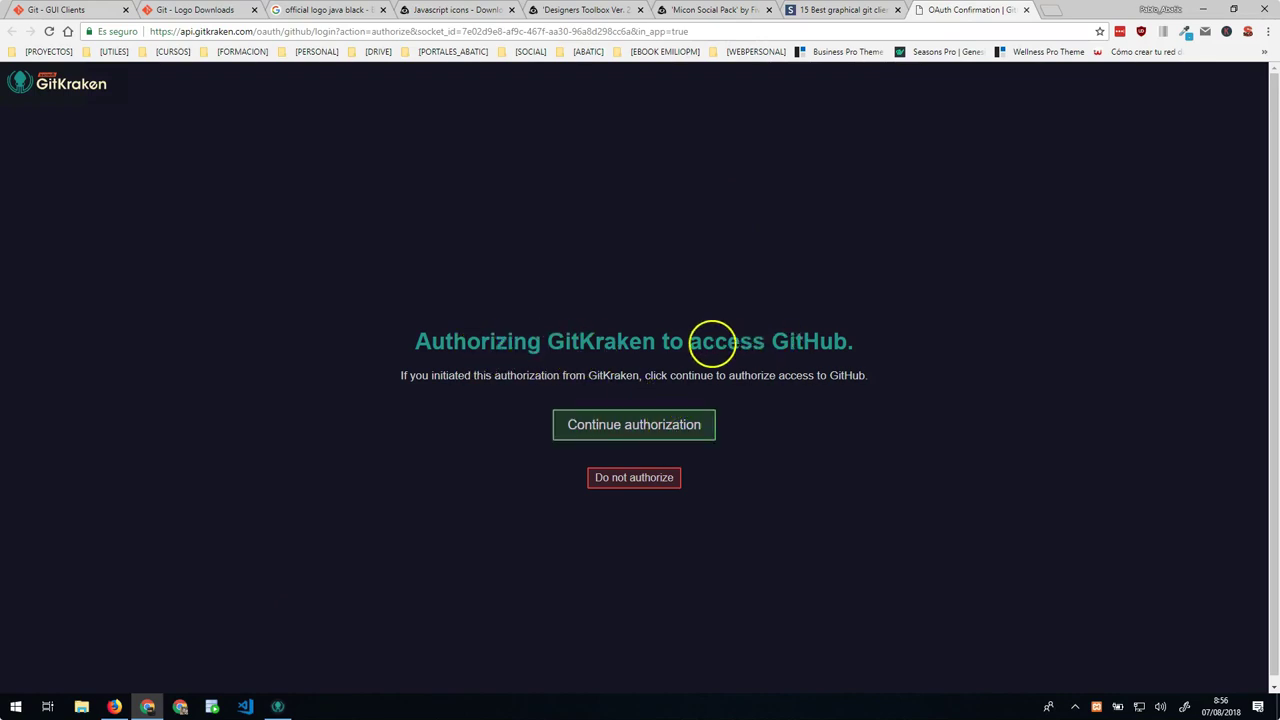
{"action": "left_click", "coordinate": [644, 433]}
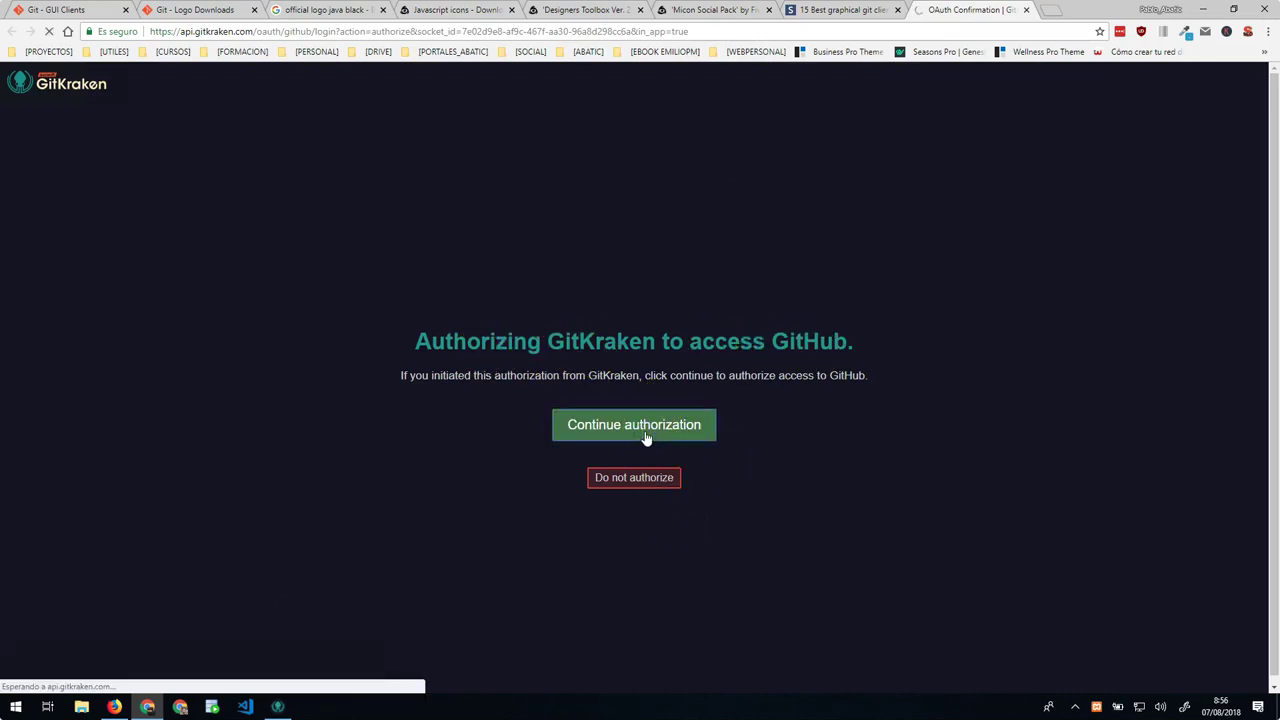
{"action": "left_click", "coordinate": [525, 298]}
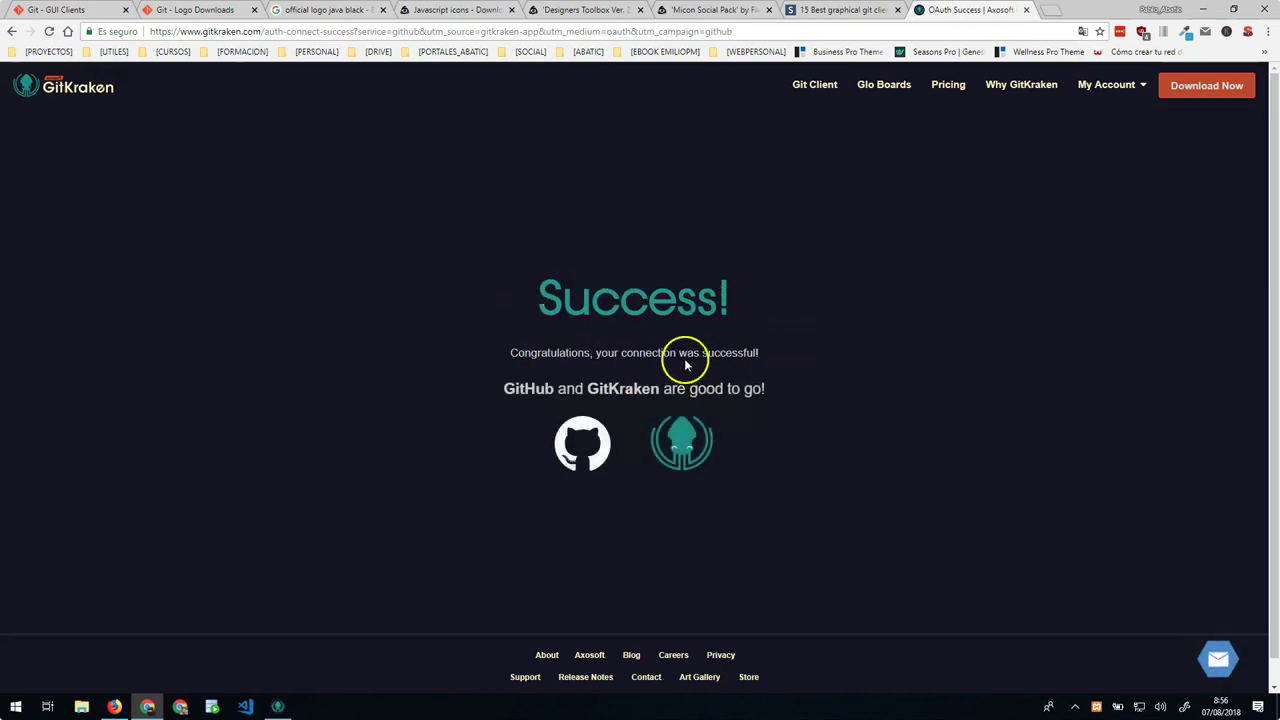
{"action": "middle_click", "coordinate": [958, 20]}
{"action": "left_click", "coordinate": [278, 706]}
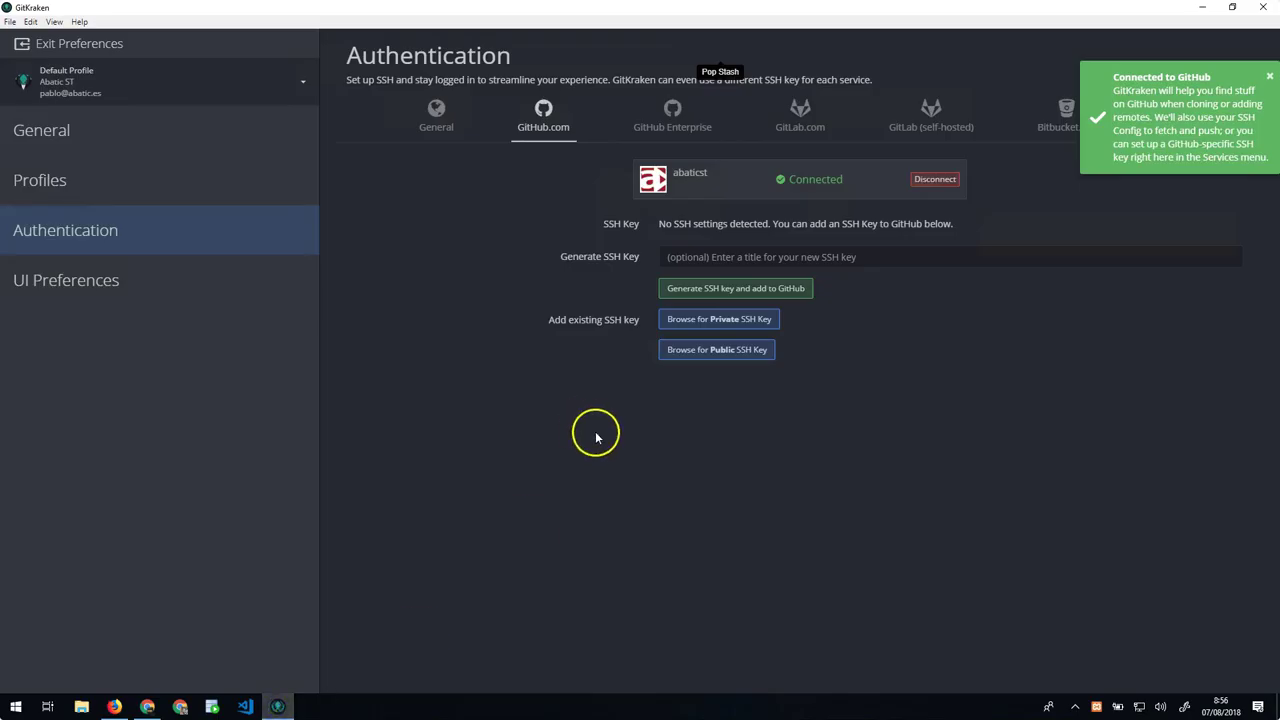
{"action": "left_click", "coordinate": [1267, 77]}
{"action": "left_click", "coordinate": [35, 42]}
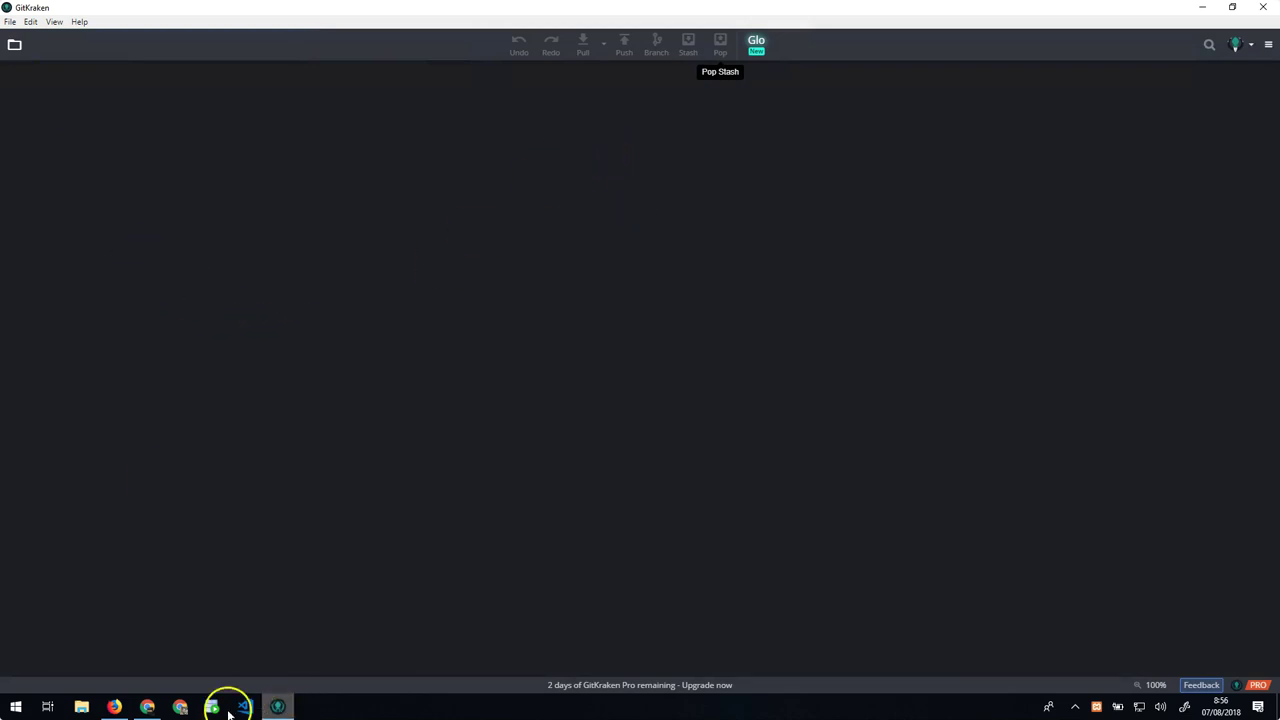
- Check the repository page in Firefox, return to GitKraken and choose repositorioEjemplo from GitHub.com as the repository to clone
{"action": "left_click", "coordinate": [114, 707]}
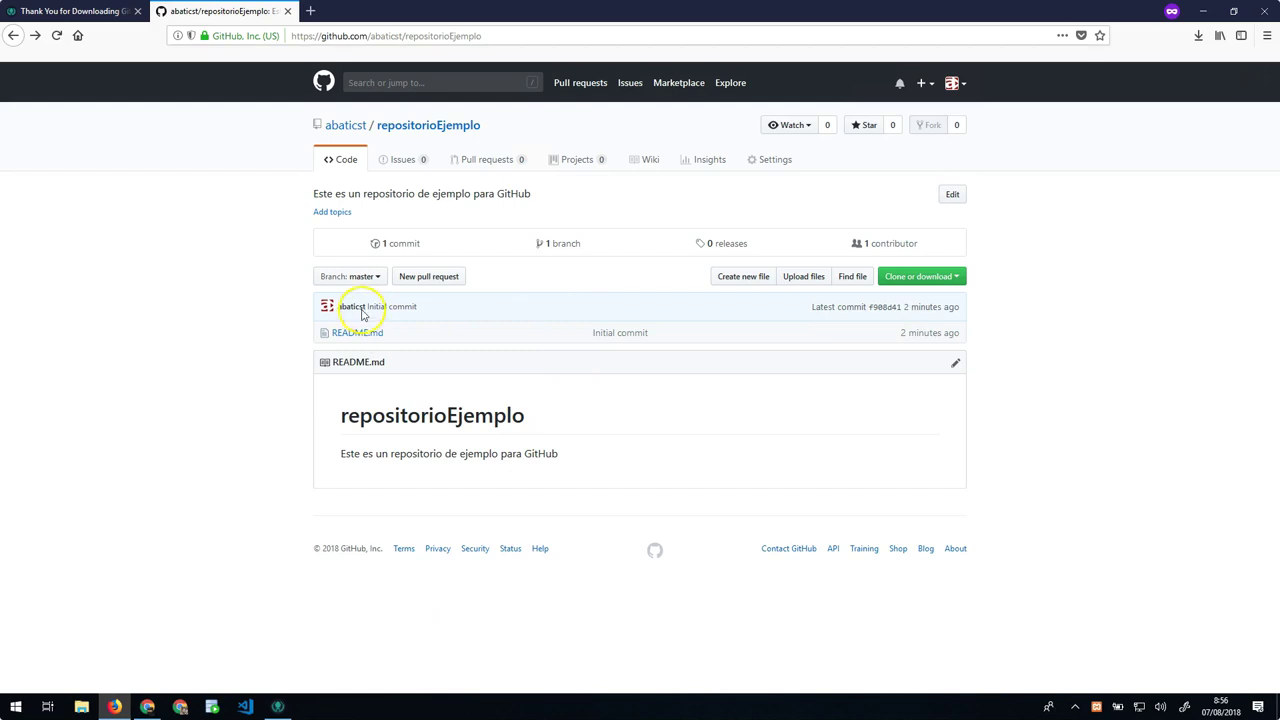
{"action": "left_click", "coordinate": [280, 707]}
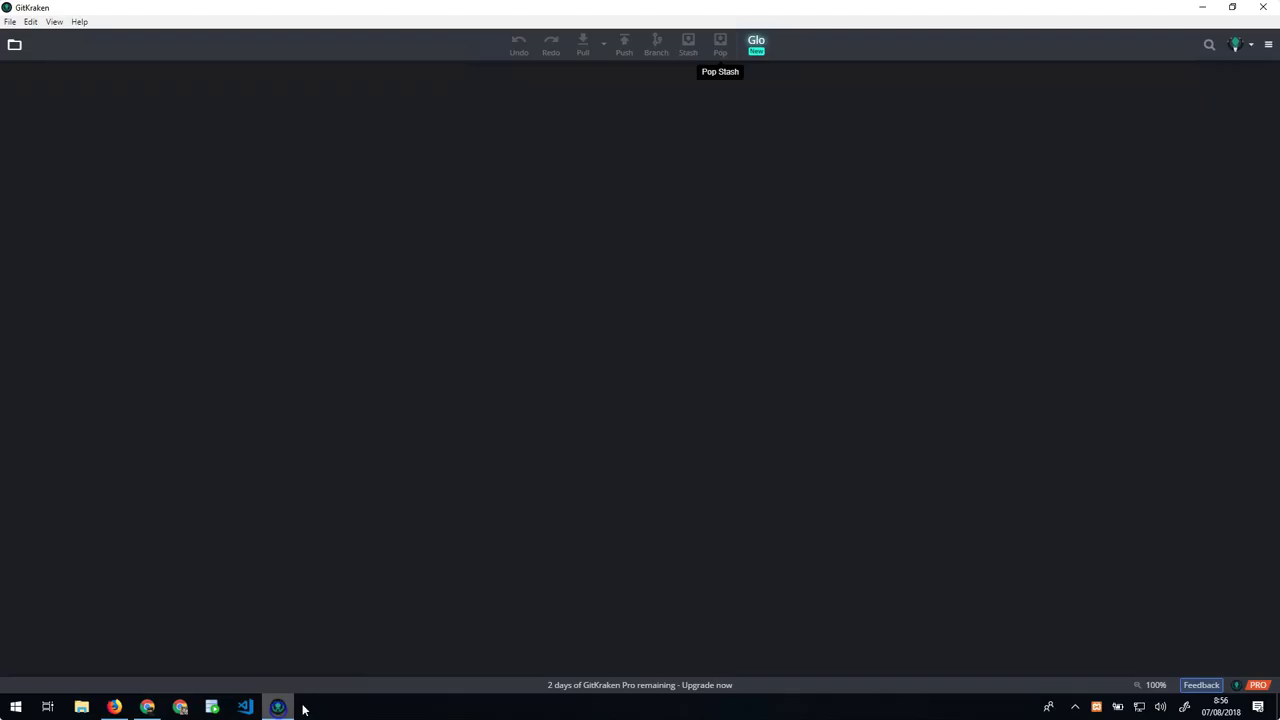
{"action": "left_click", "coordinate": [9, 22]}
{"action": "left_click", "coordinate": [20, 38]}
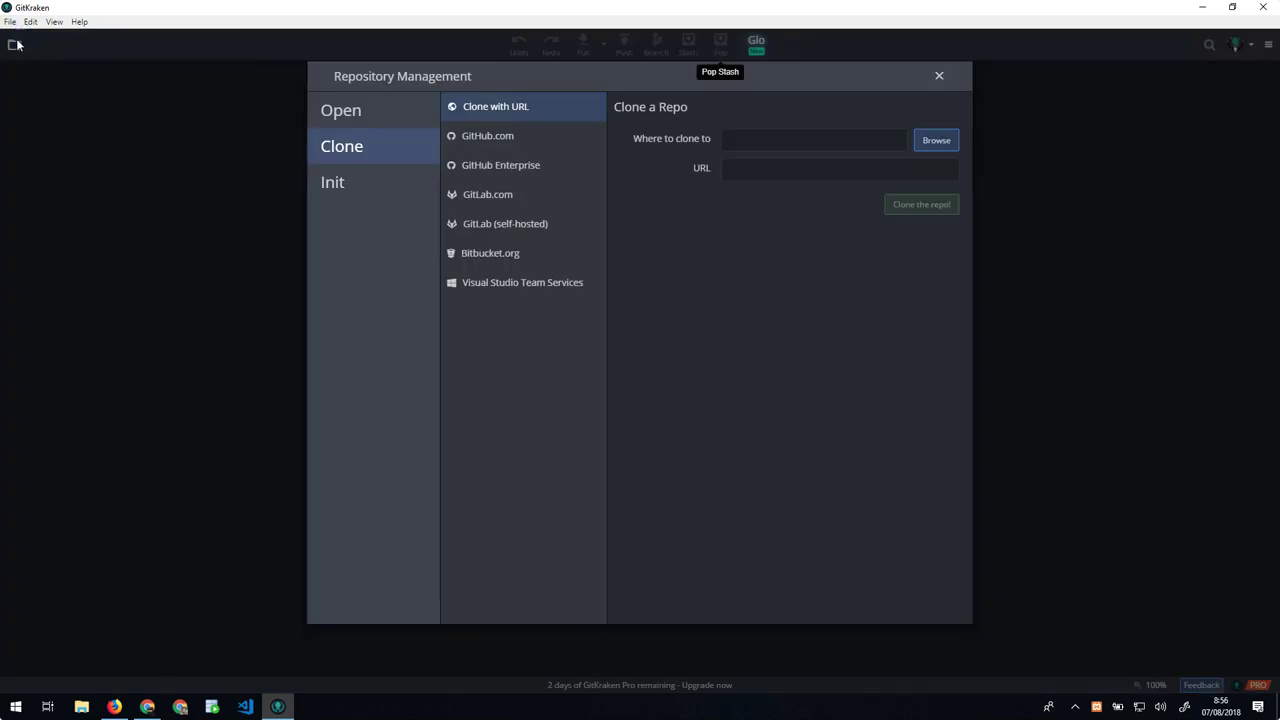
{"action": "left_click", "coordinate": [523, 137]}
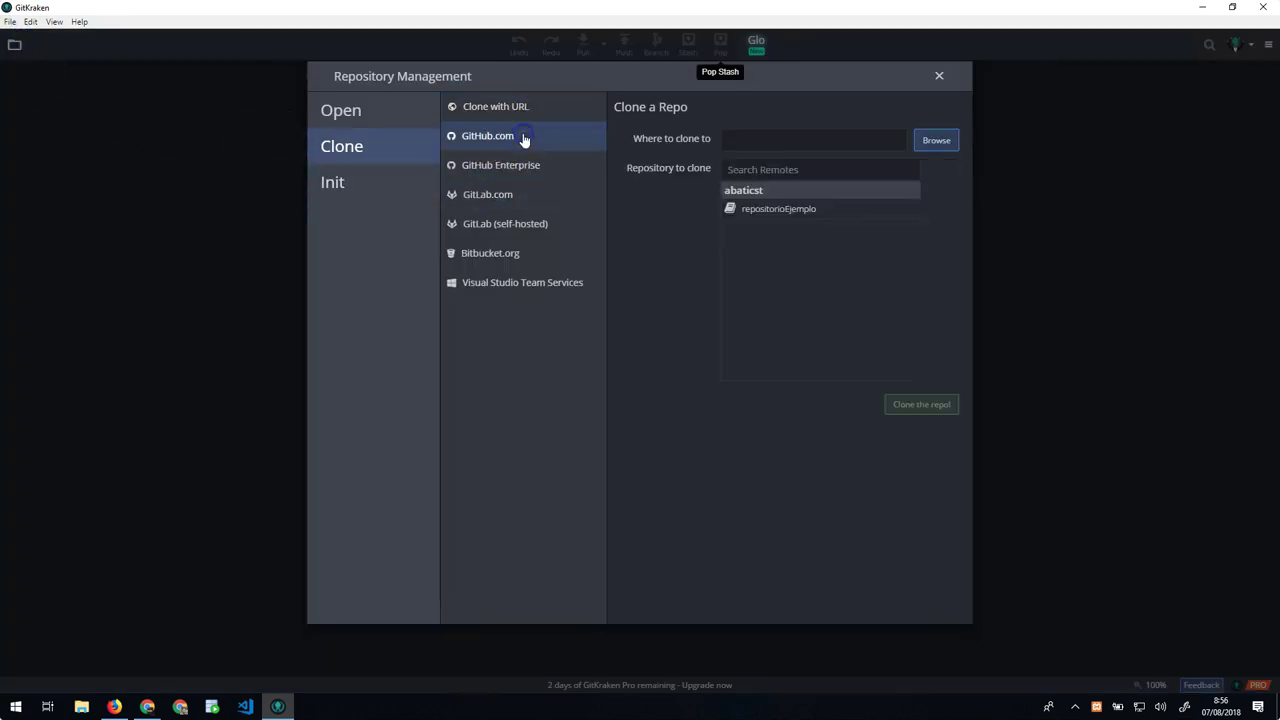
{"action": "left_click", "coordinate": [804, 215]}
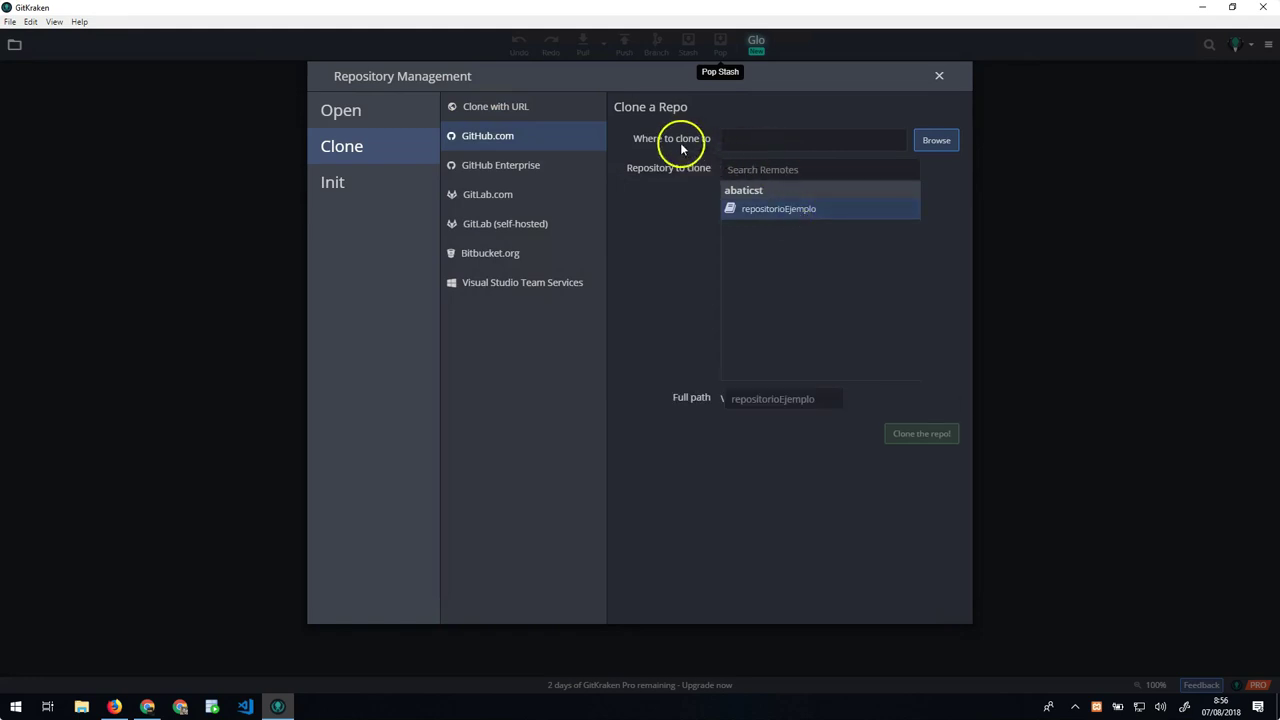
- Browse for the clone location, create a folder named misrepositoriosGitHub in Documents and open it
{"action": "left_click", "coordinate": [940, 142]}
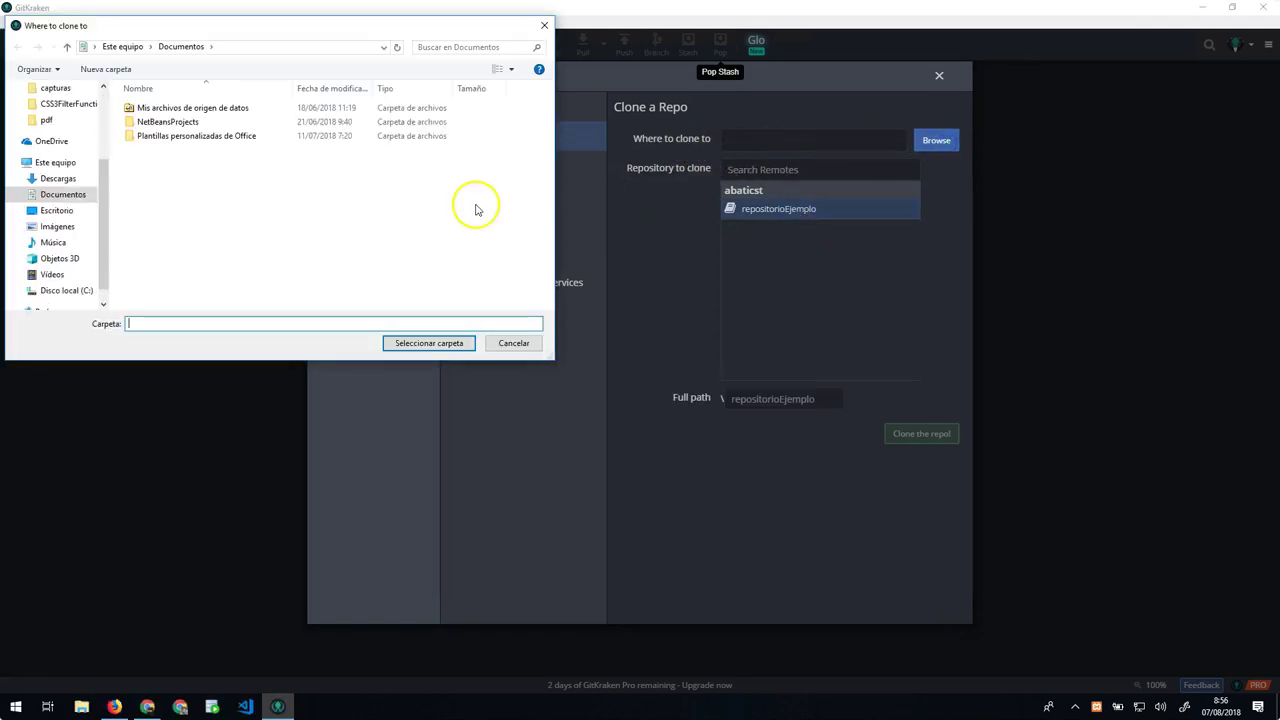
{"action": "left_click", "coordinate": [194, 190]}
{"action": "key", "text": "ctrl+shift+n"}
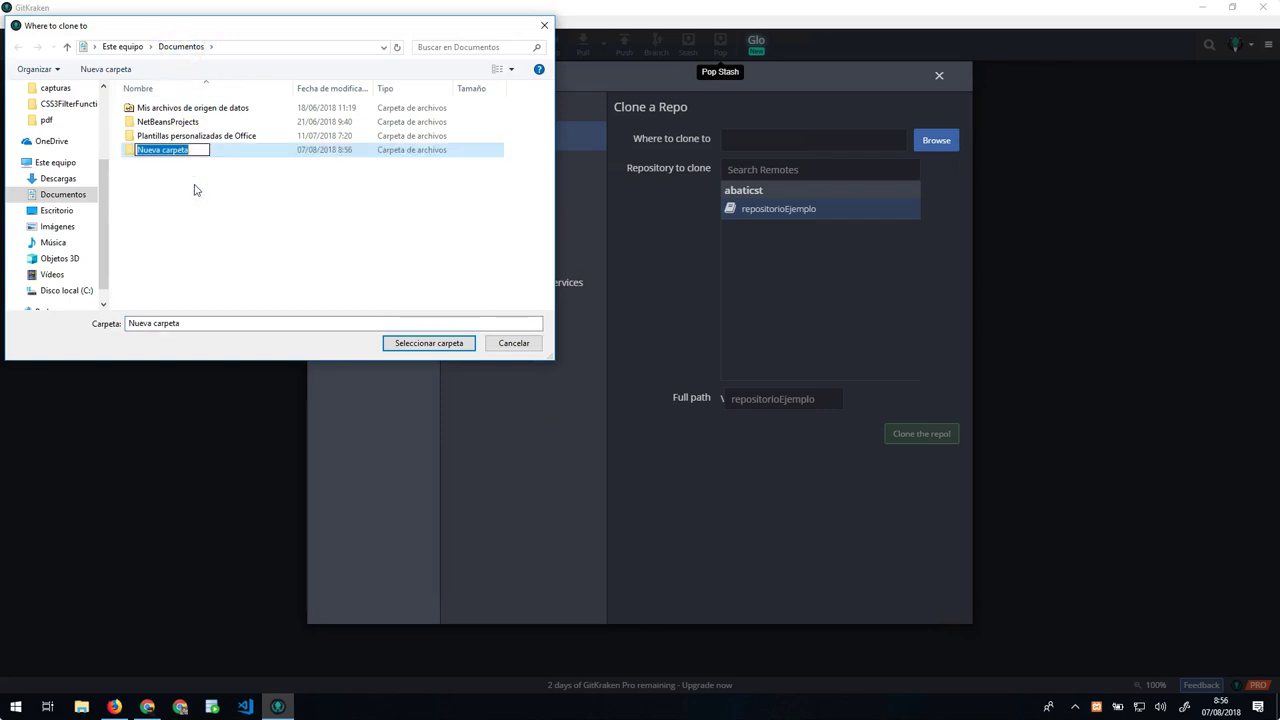
{"action": "type", "text": "gi"}
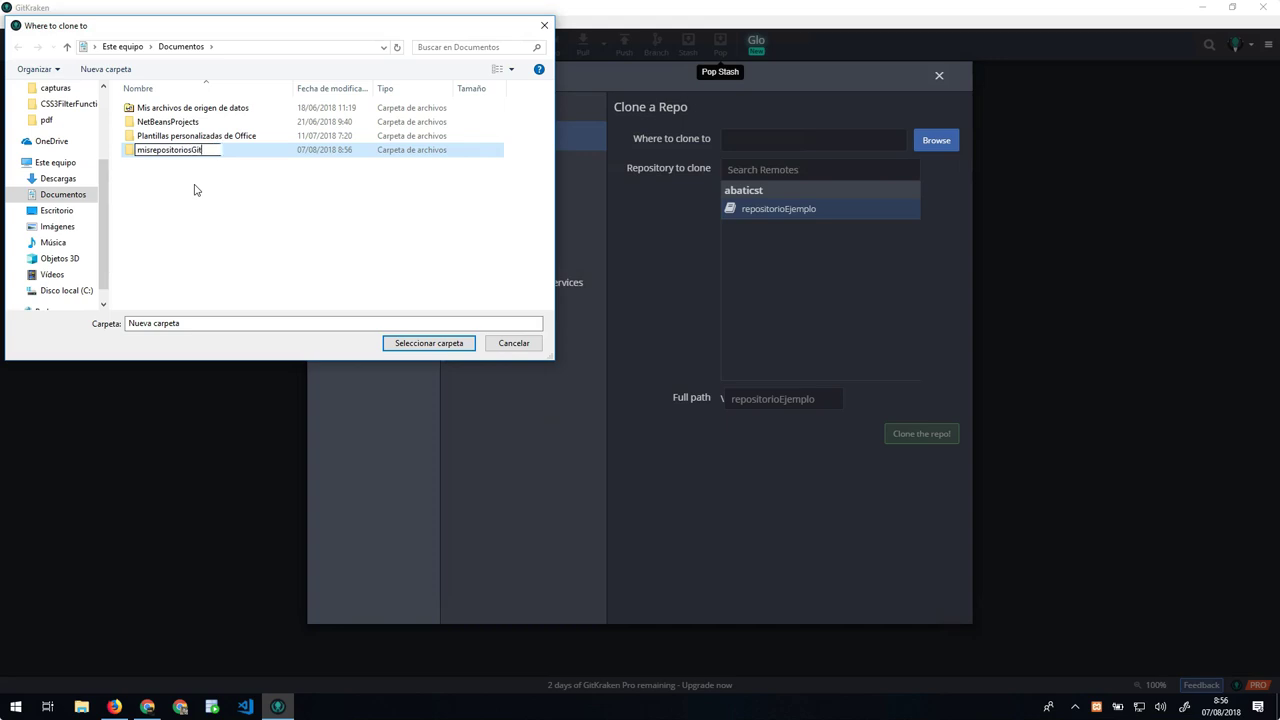
{"action": "type", "text": "ub"}
{"action": "key", "text": "Return"}
{"action": "key", "text": "Return"}
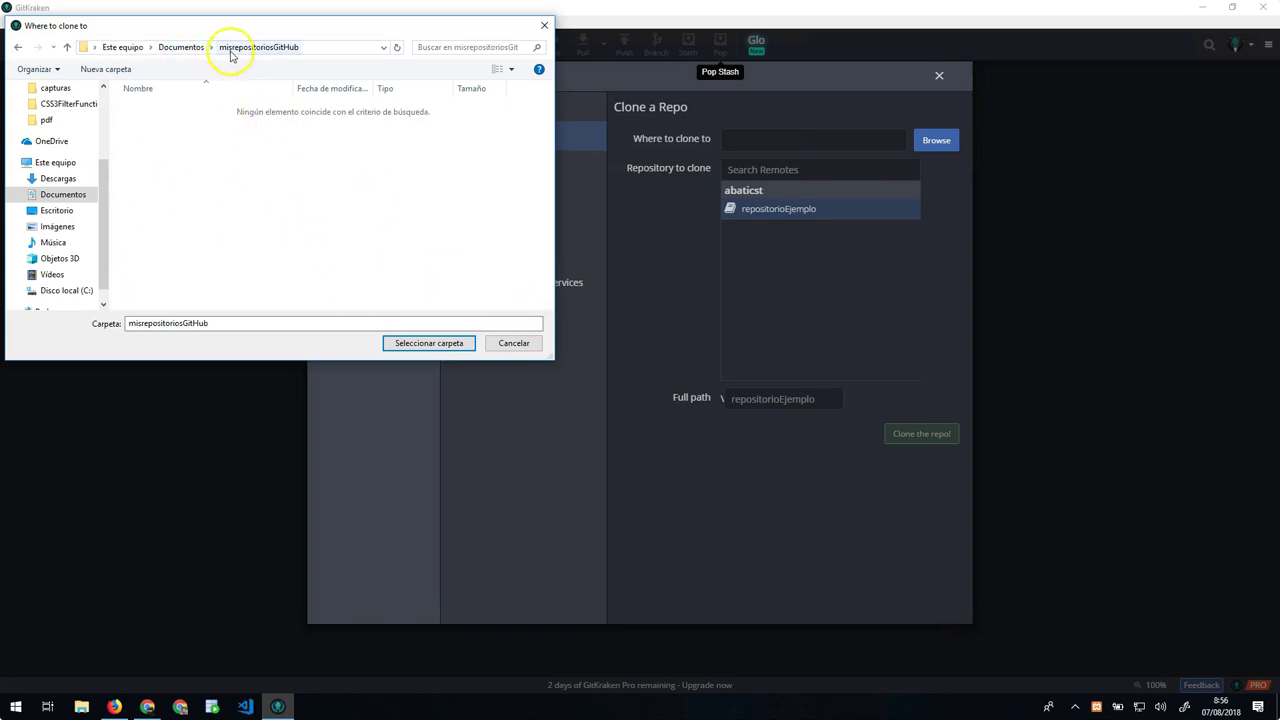
- Clone repositorioEjemplo into the misrepositoriosGitHub folder and open the cloned repository
{"action": "left_click", "coordinate": [429, 343]}
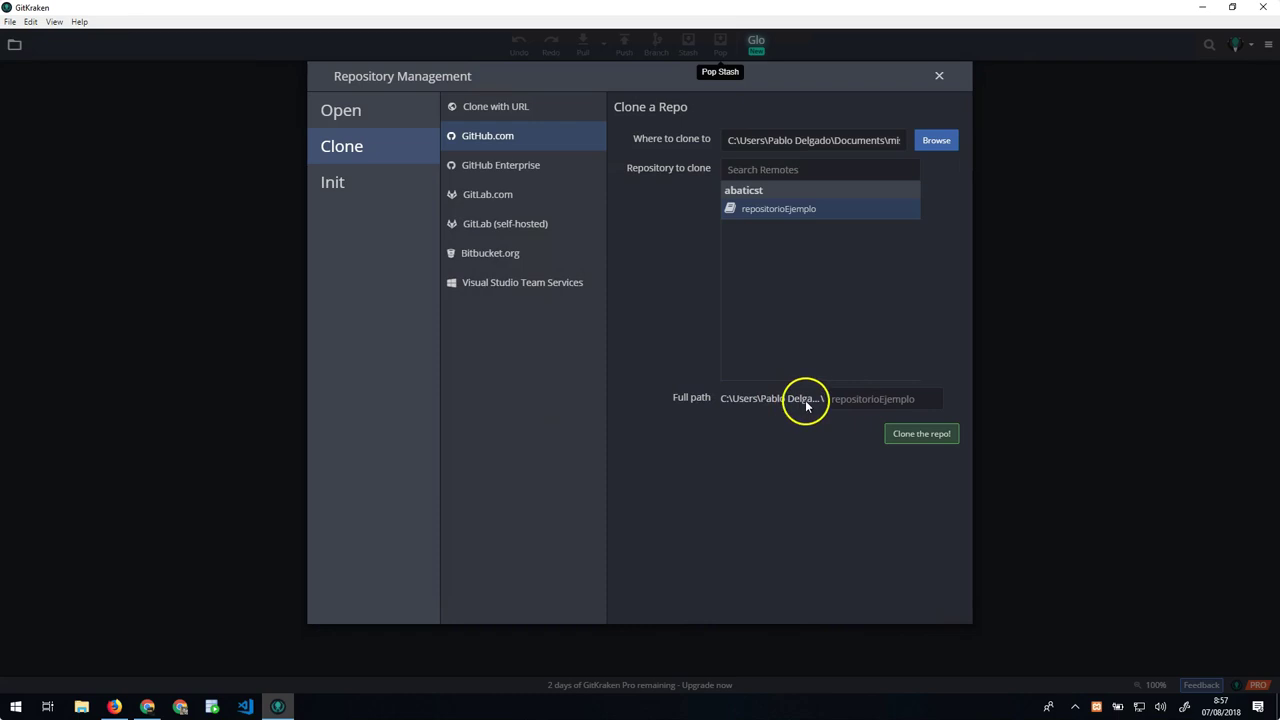
{"action": "left_click", "coordinate": [908, 437]}
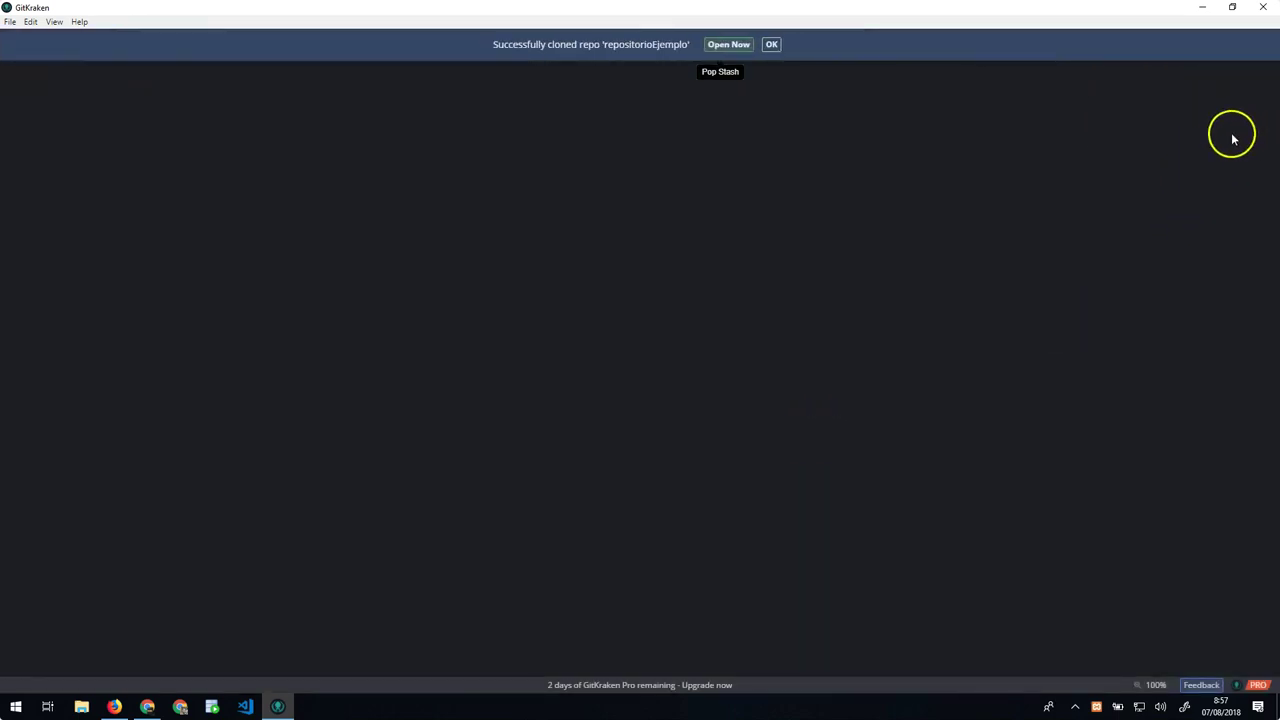
{"action": "left_click", "coordinate": [740, 45]}
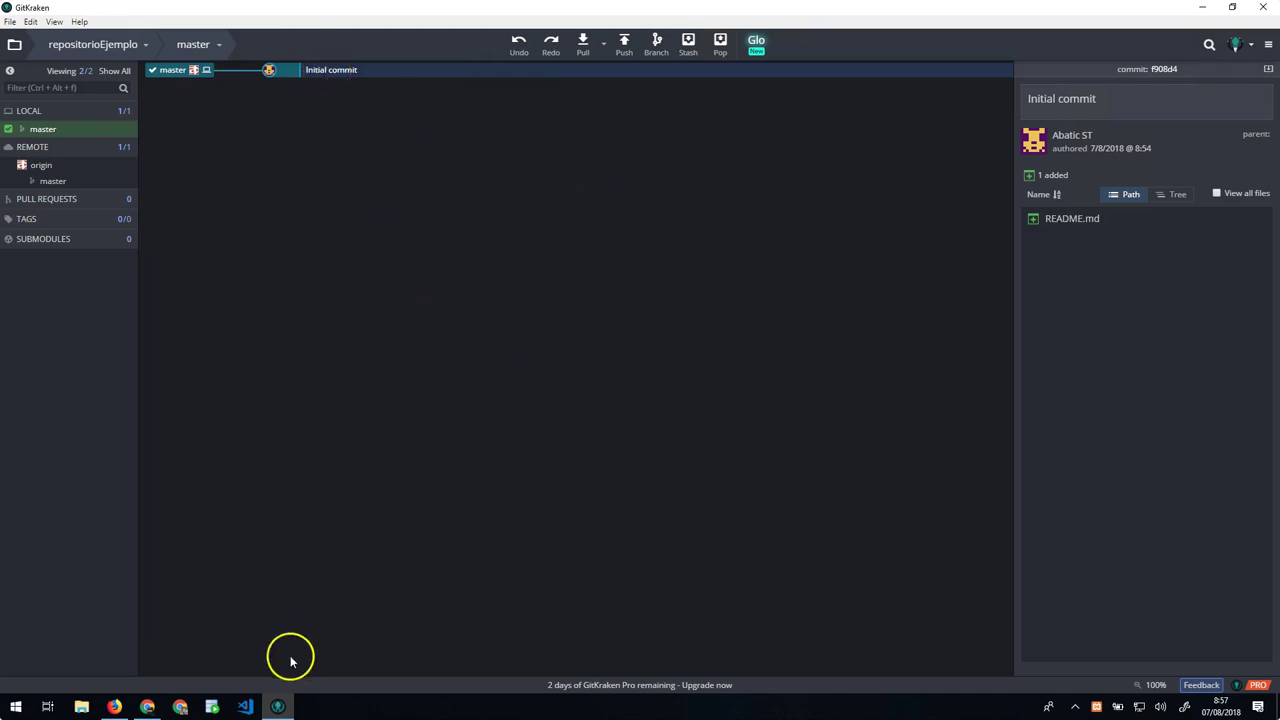
- Switch to File Explorer and open the repositorioEjemplo folder inside misrepositoriosGitHub in Documents
{"action": "left_click", "coordinate": [114, 707]}
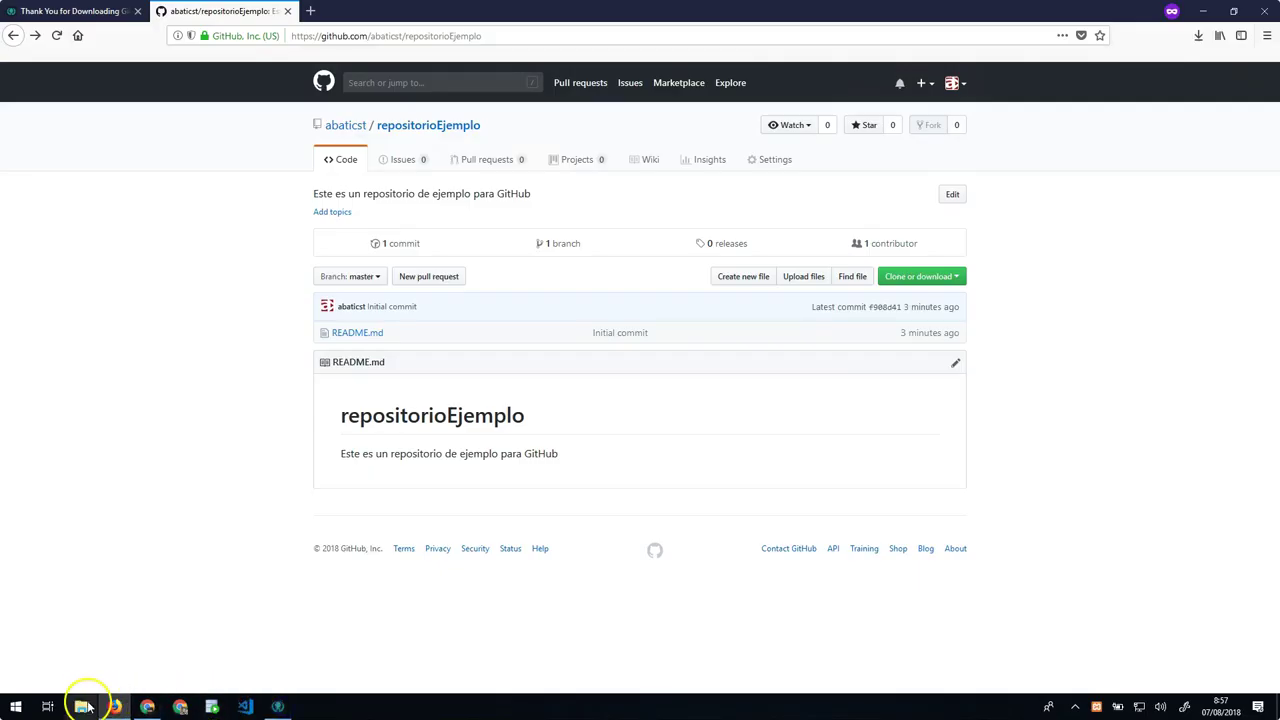
{"action": "left_click", "coordinate": [85, 707]}
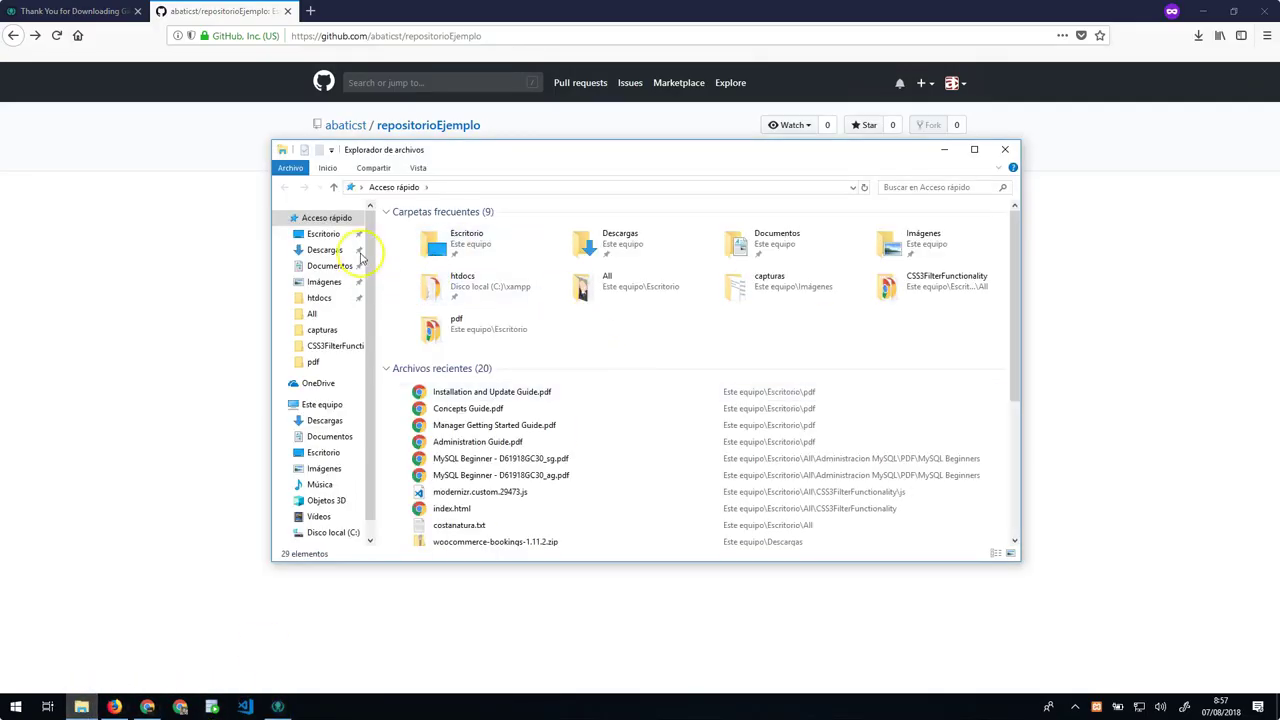
{"action": "left_click", "coordinate": [329, 265]}
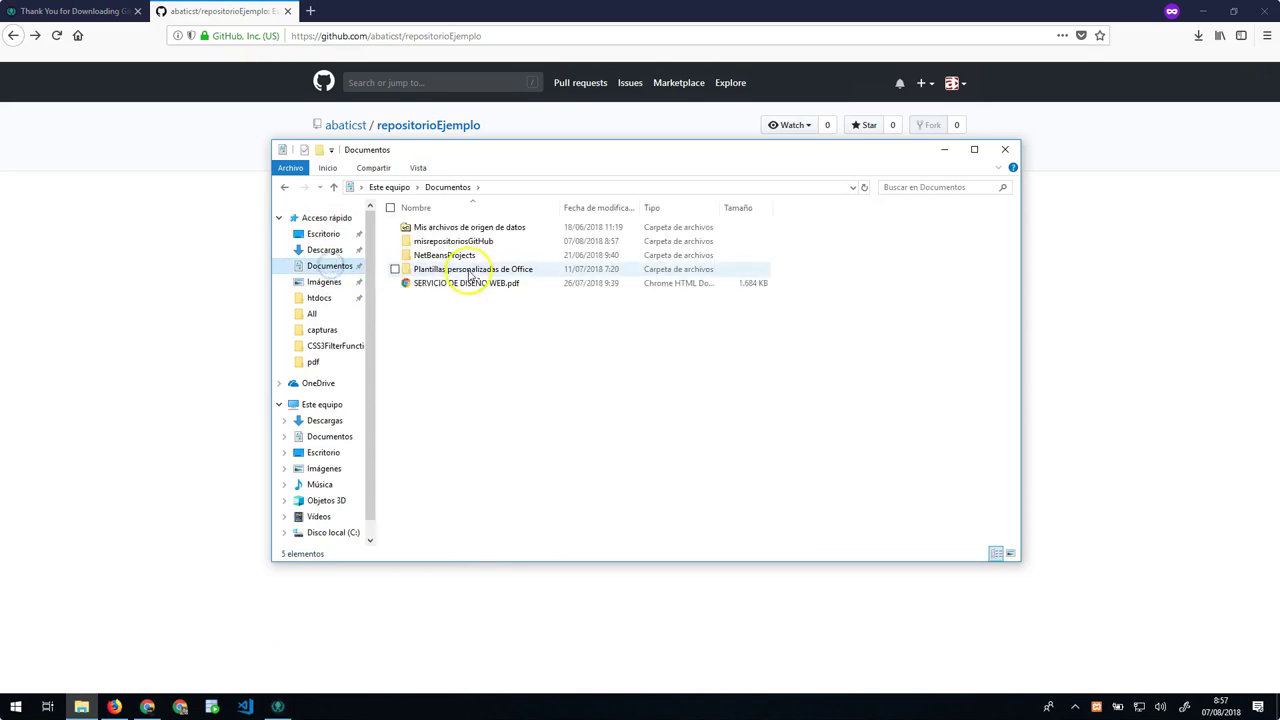
{"action": "double_click", "coordinate": [462, 241]}
{"action": "double_click", "coordinate": [450, 227]}
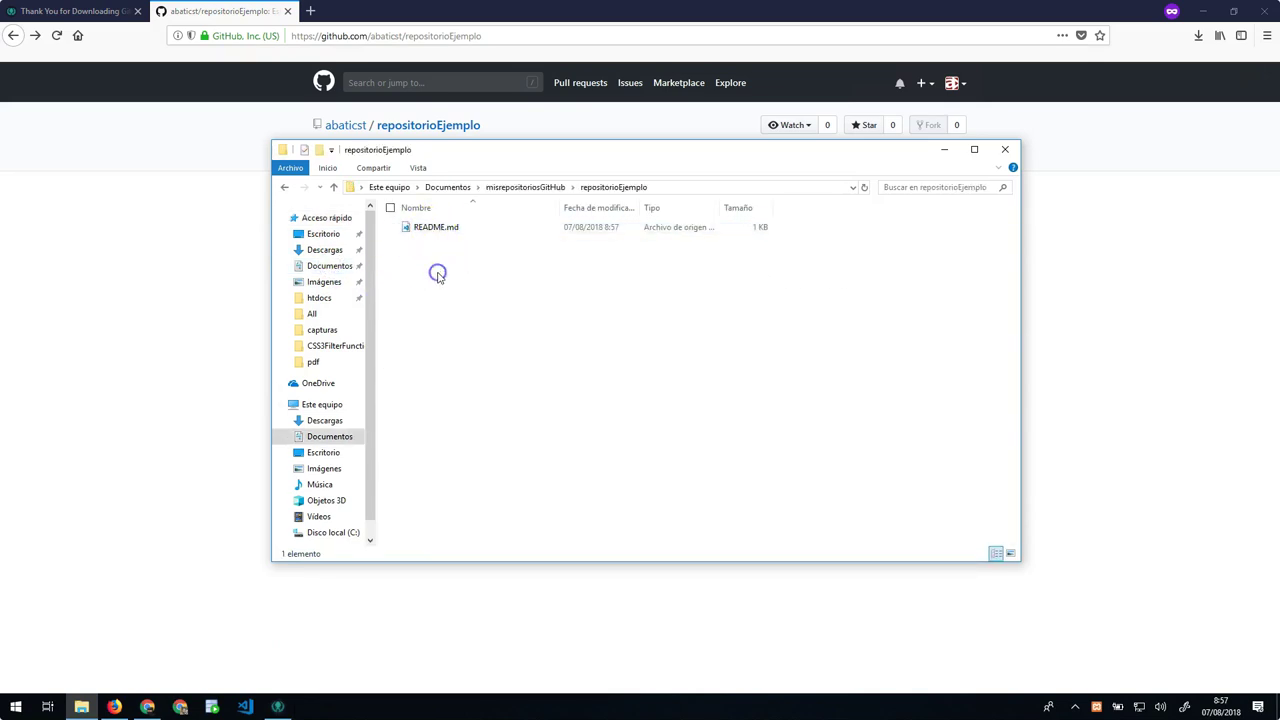
- Open the repositorioEjemplo folder in Visual Studio Code and close the welcome page
{"action": "right_click", "coordinate": [437, 276]}
{"action": "left_click", "coordinate": [376, 424]}
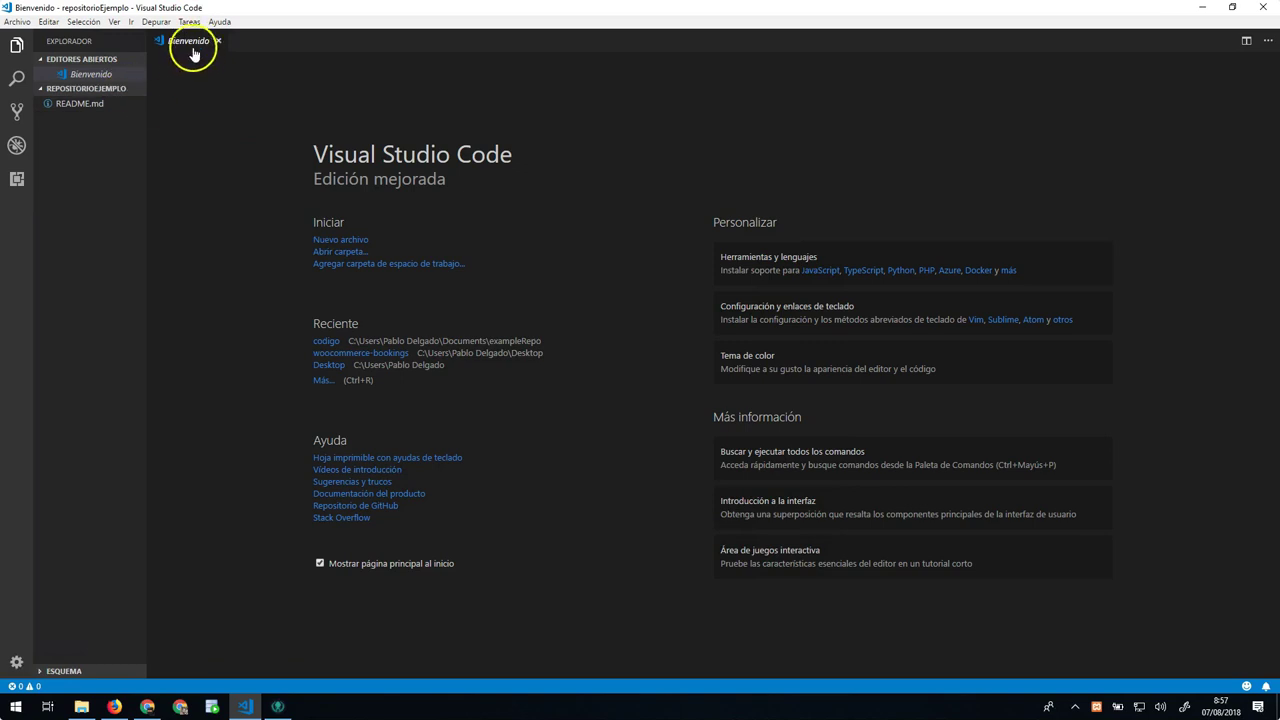
{"action": "left_click", "coordinate": [220, 41]}
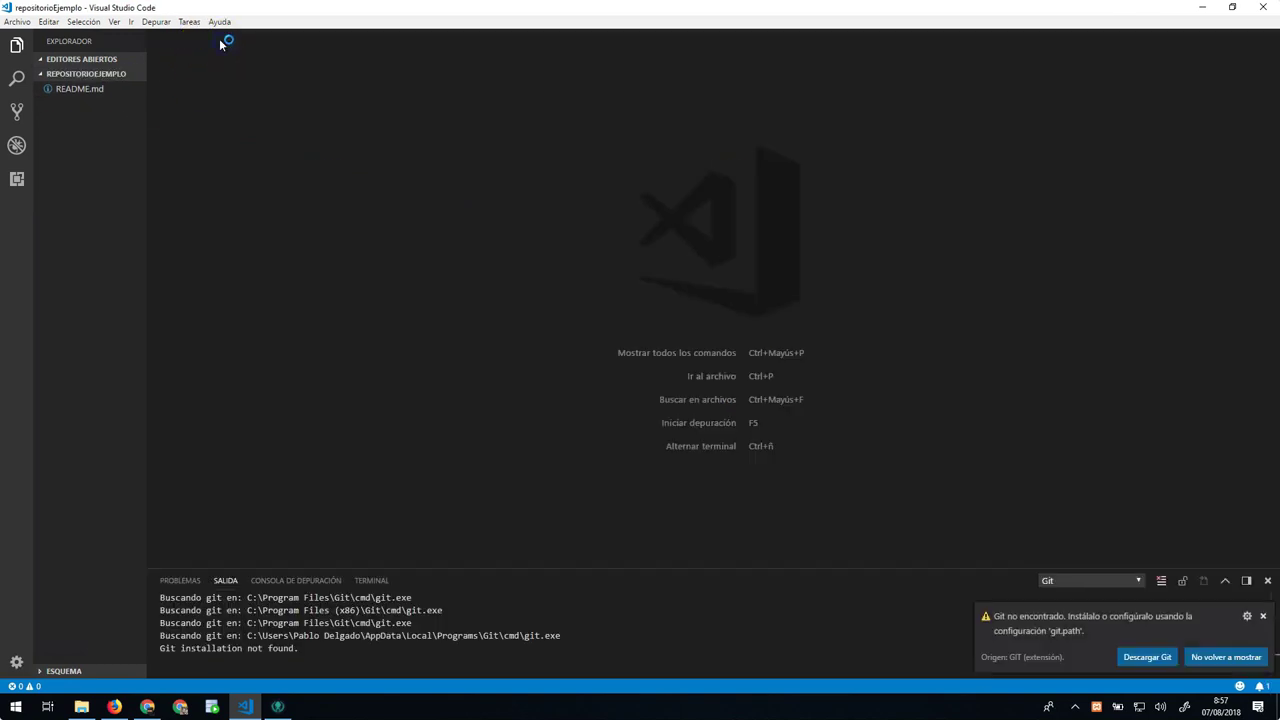
- Create a new file and save it as index.html in the repositorioEjemplo folder
{"action": "left_click", "coordinate": [18, 21]}
{"action": "left_click", "coordinate": [50, 35]}
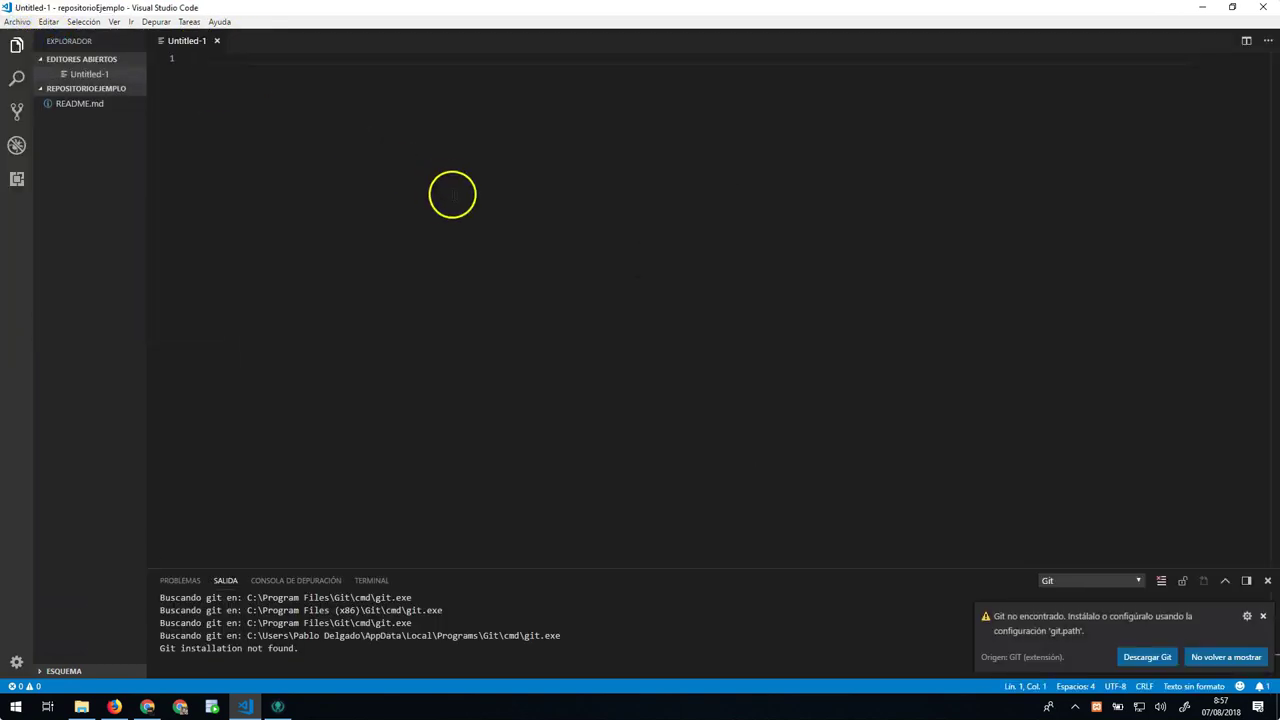
{"action": "left_click", "coordinate": [8, 22]}
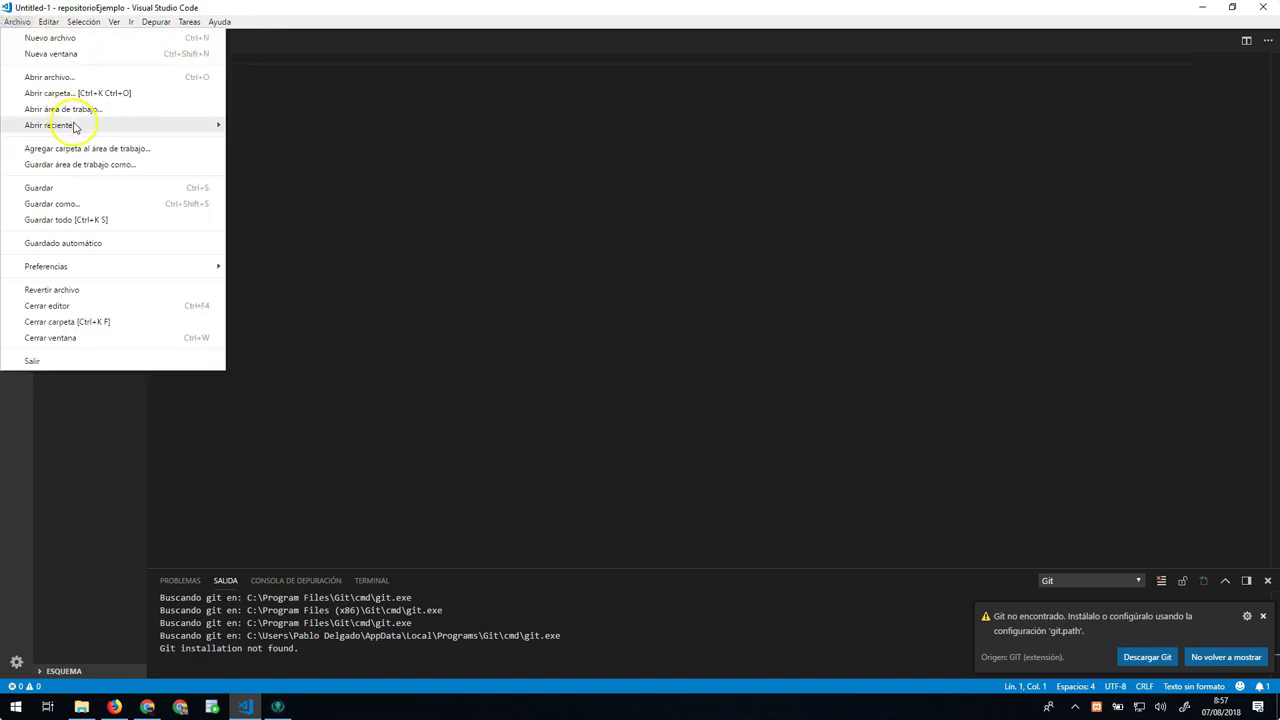
{"action": "left_click", "coordinate": [86, 205]}
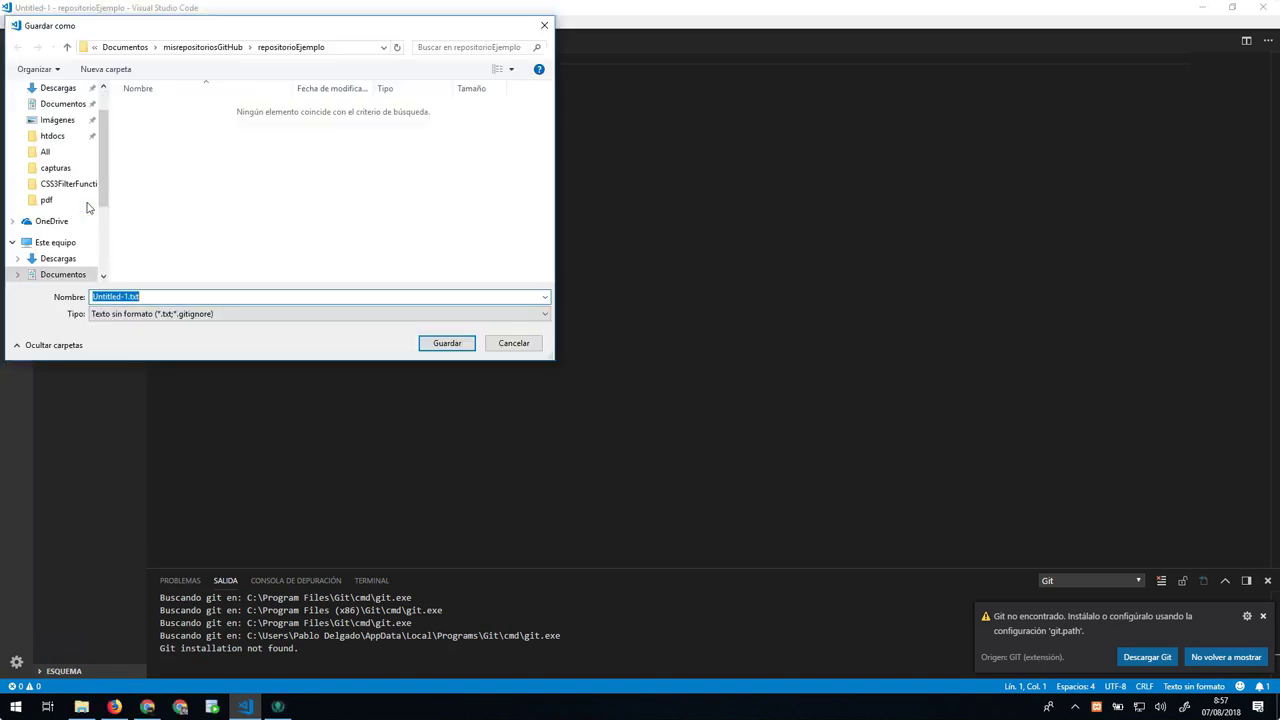
{"action": "type", "text": "index.html"}
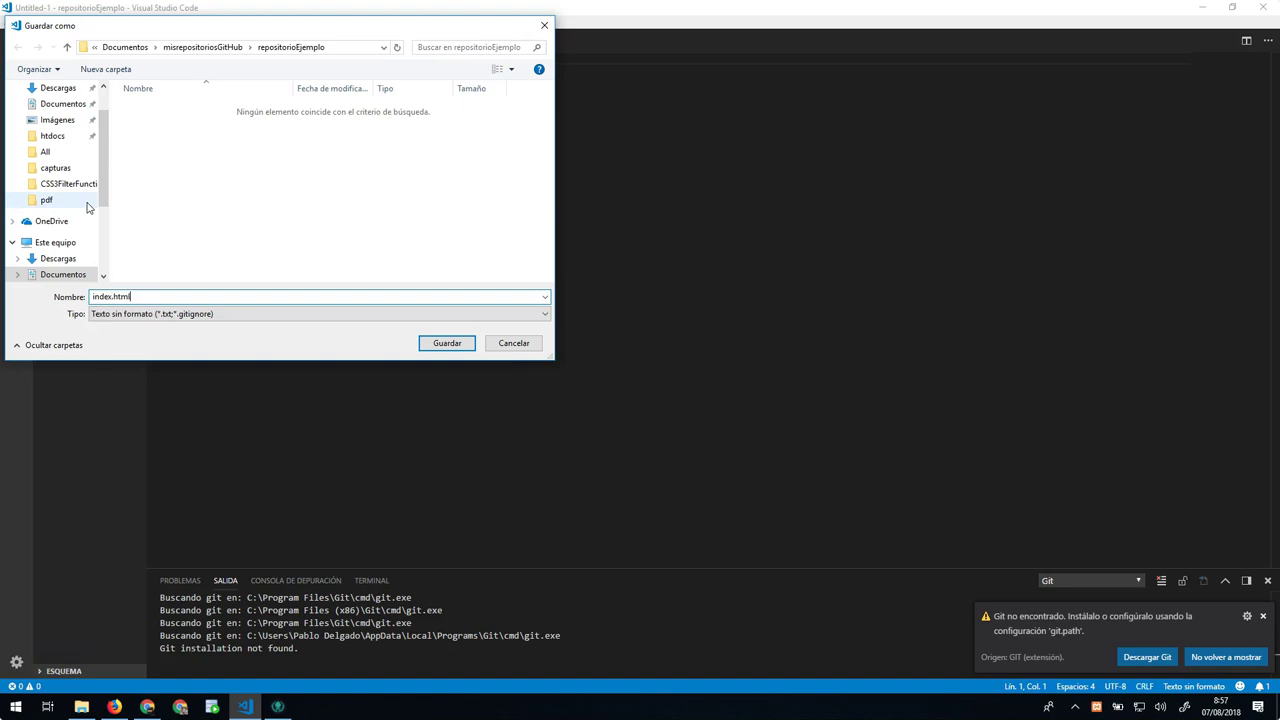
{"action": "key", "text": "Return"}
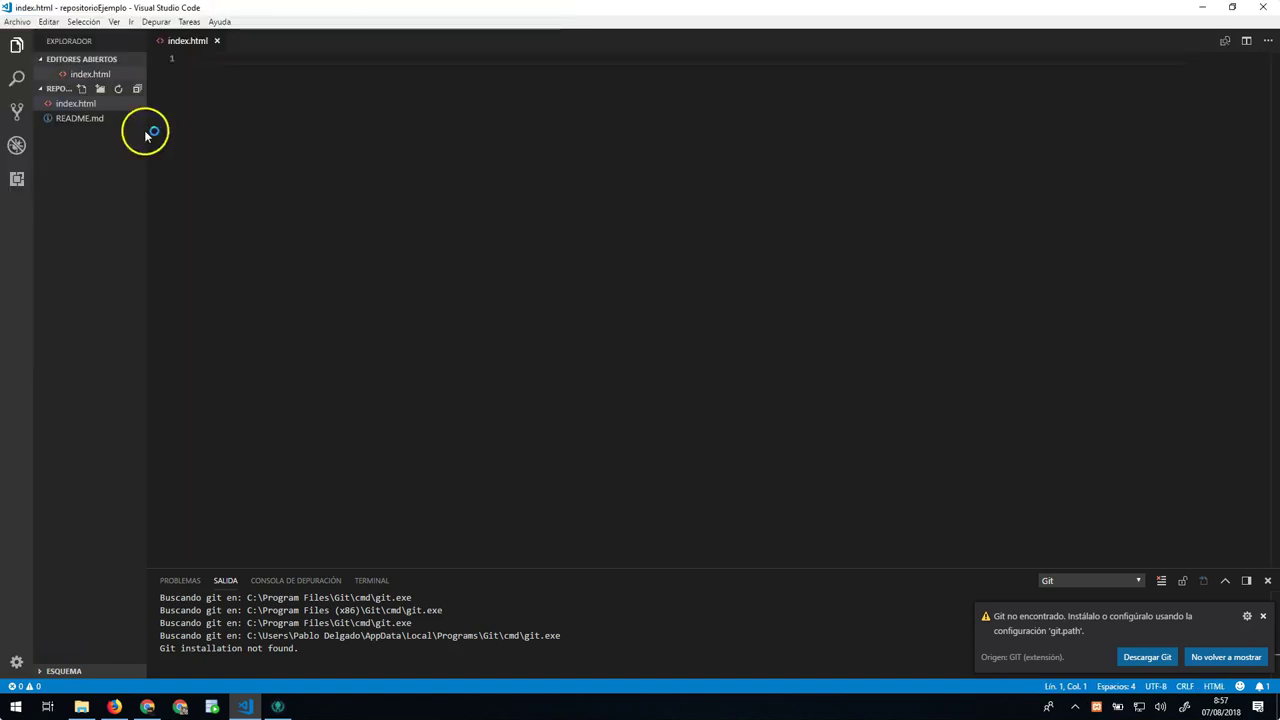
- Dismiss the Git notification and write the html and head tags in index.html with the title "Mi primer repositorio"
{"action": "mouse_move", "coordinate": [640, 8]}
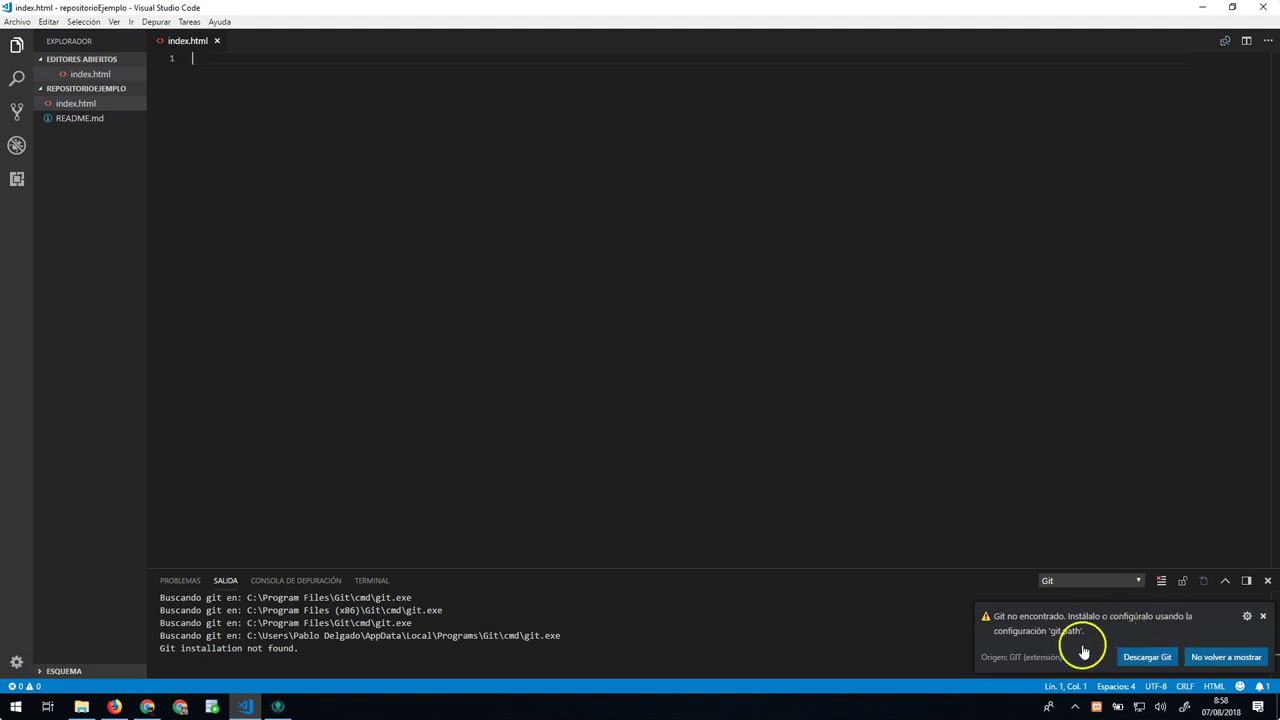
{"action": "left_click", "coordinate": [1264, 617]}
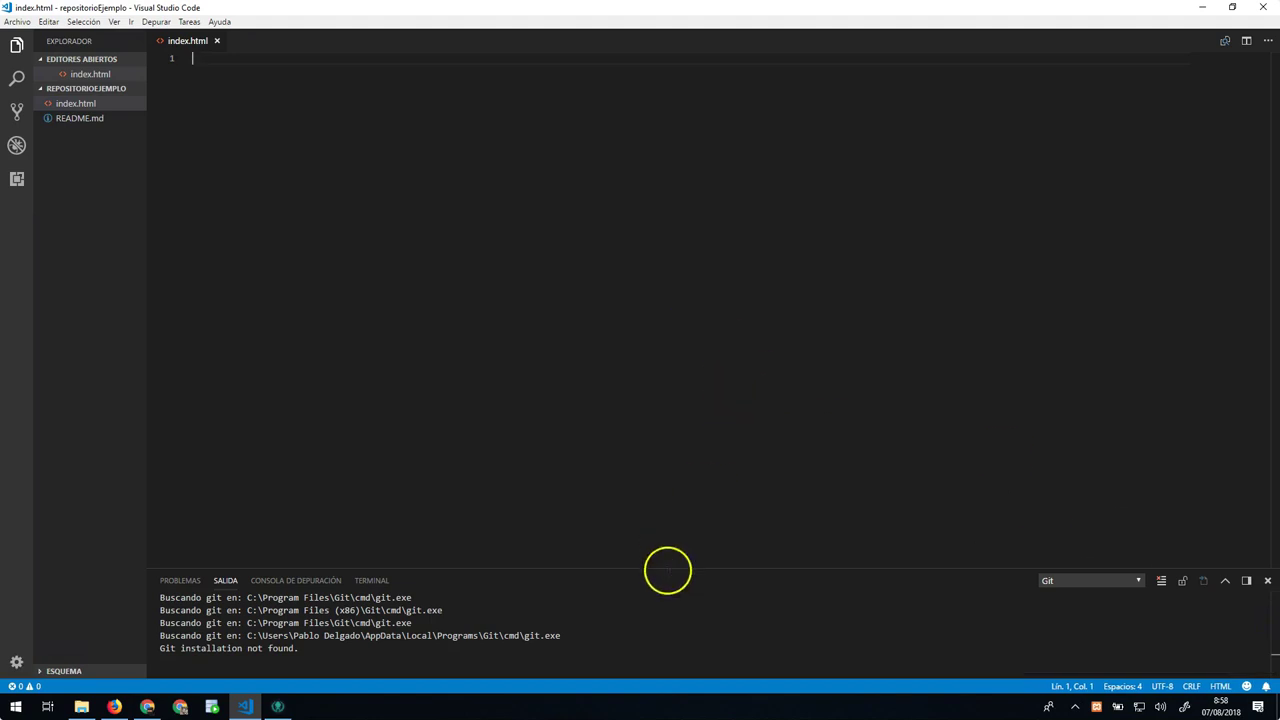
{"action": "left_click", "coordinate": [359, 259]}
{"action": "type", "text": "<html>"}
{"action": "key", "text": "Return"}
{"action": "type", "text": "<head></head>"}
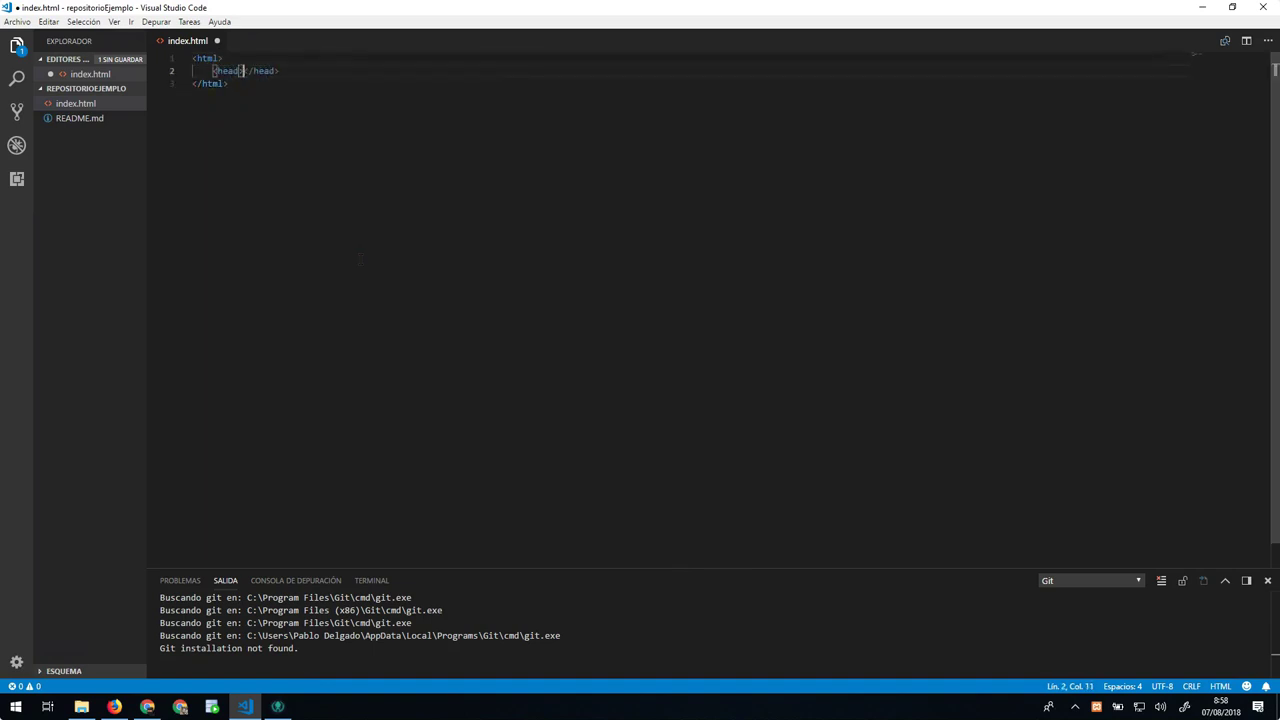
{"action": "key", "text": "Return"}
{"action": "type", "text": "<title>"}
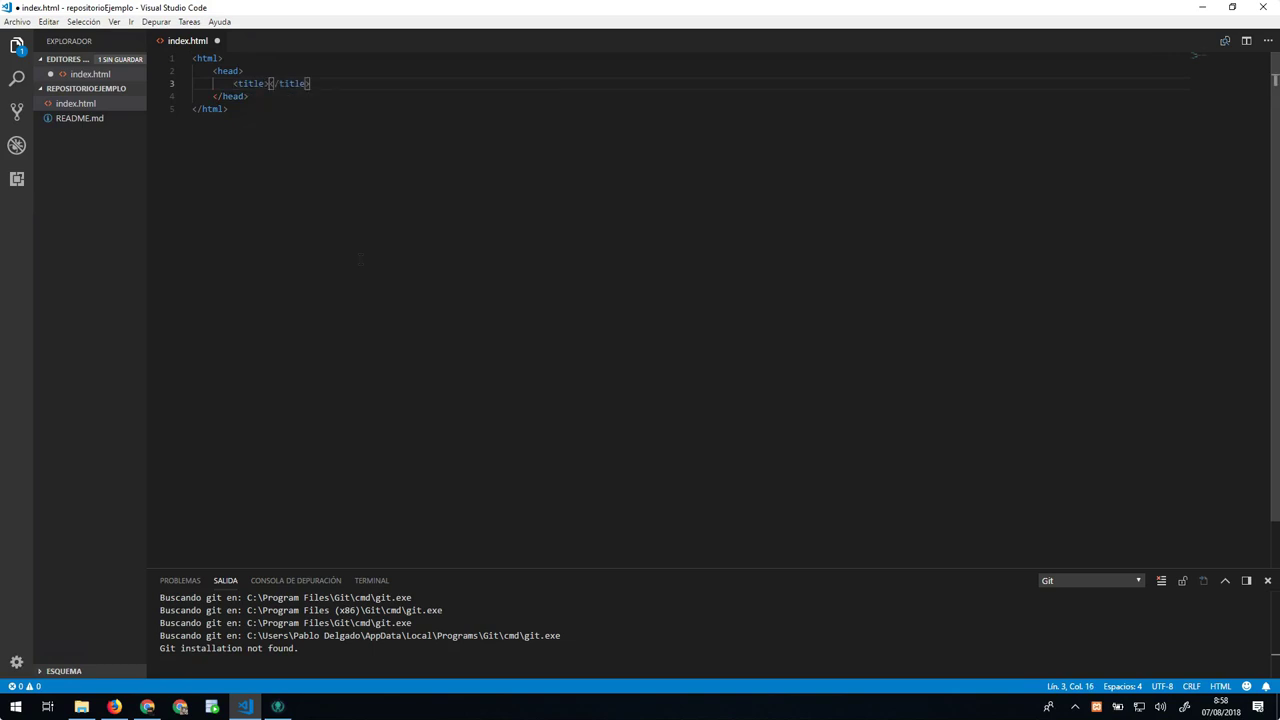
{"action": "type", "text": "Mi primer repositorio"}
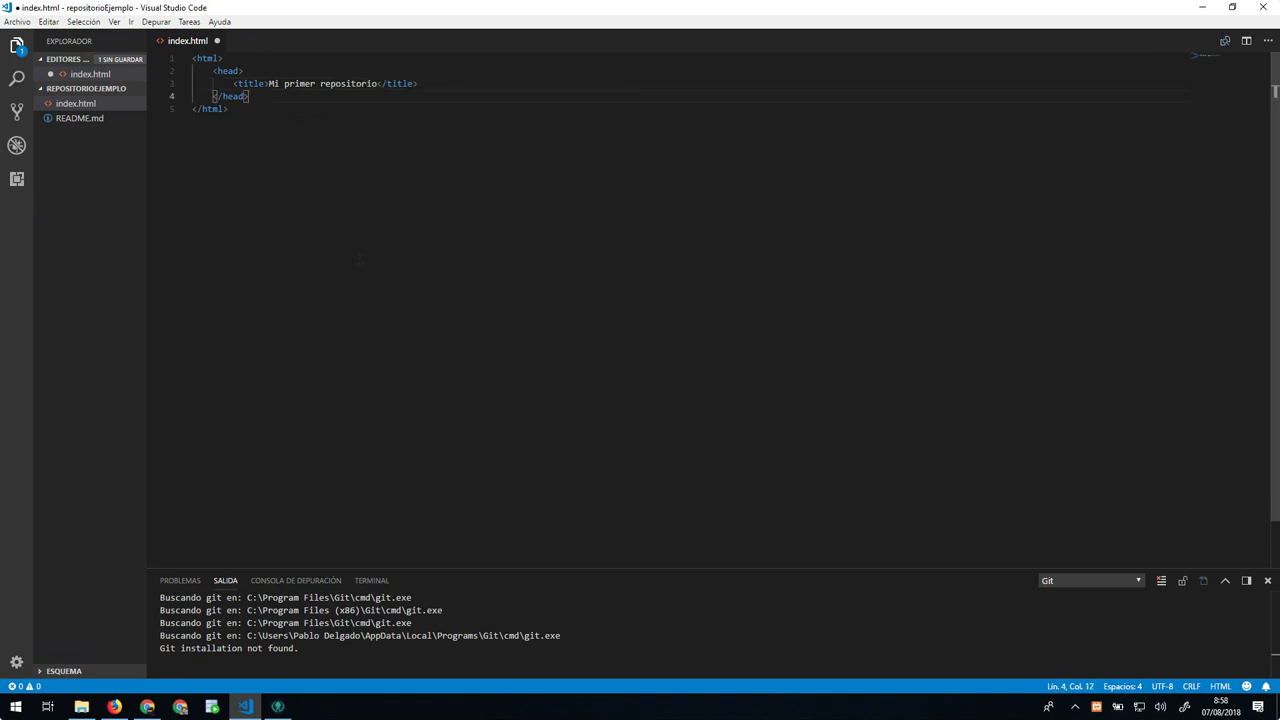
- Add a body containing the paragraph "Este es el repositorio de ejemplo para GitHub" and save index.html
{"action": "key", "text": "Return"}
{"action": "type", "text": "<"}
{"action": "type", "text": "bodyu>"}
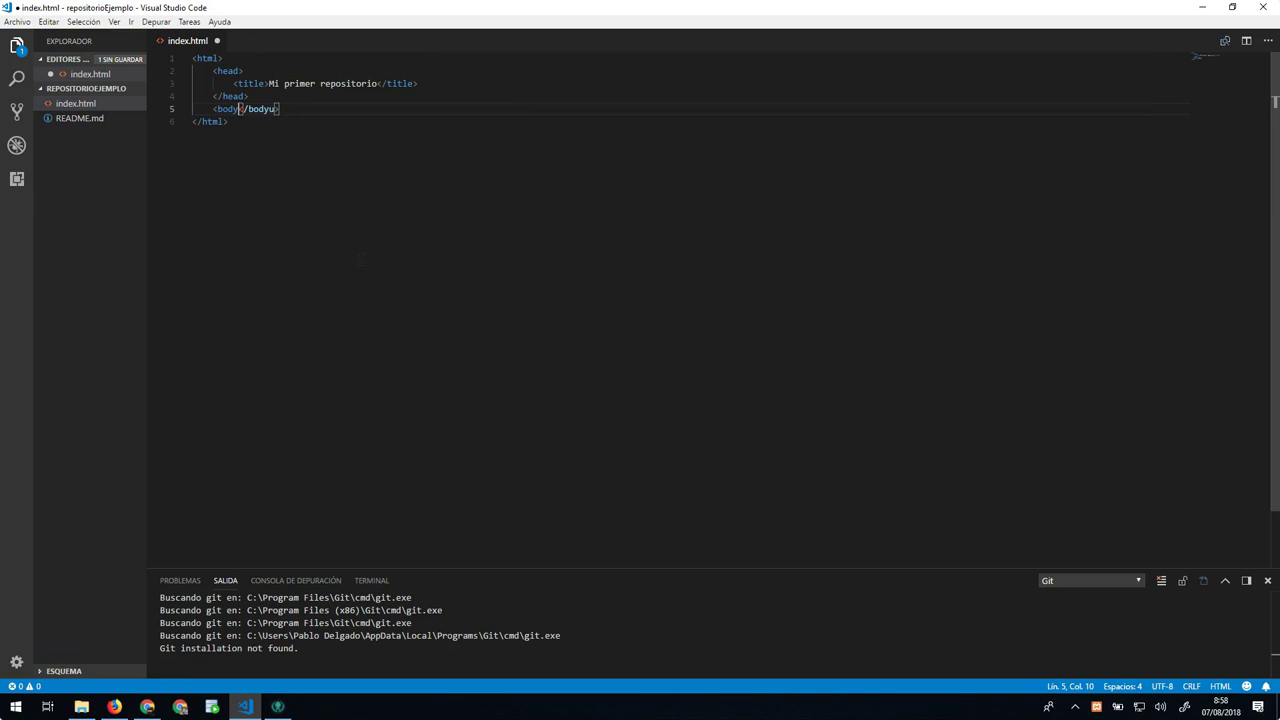
{"action": "key", "text": "Return"}
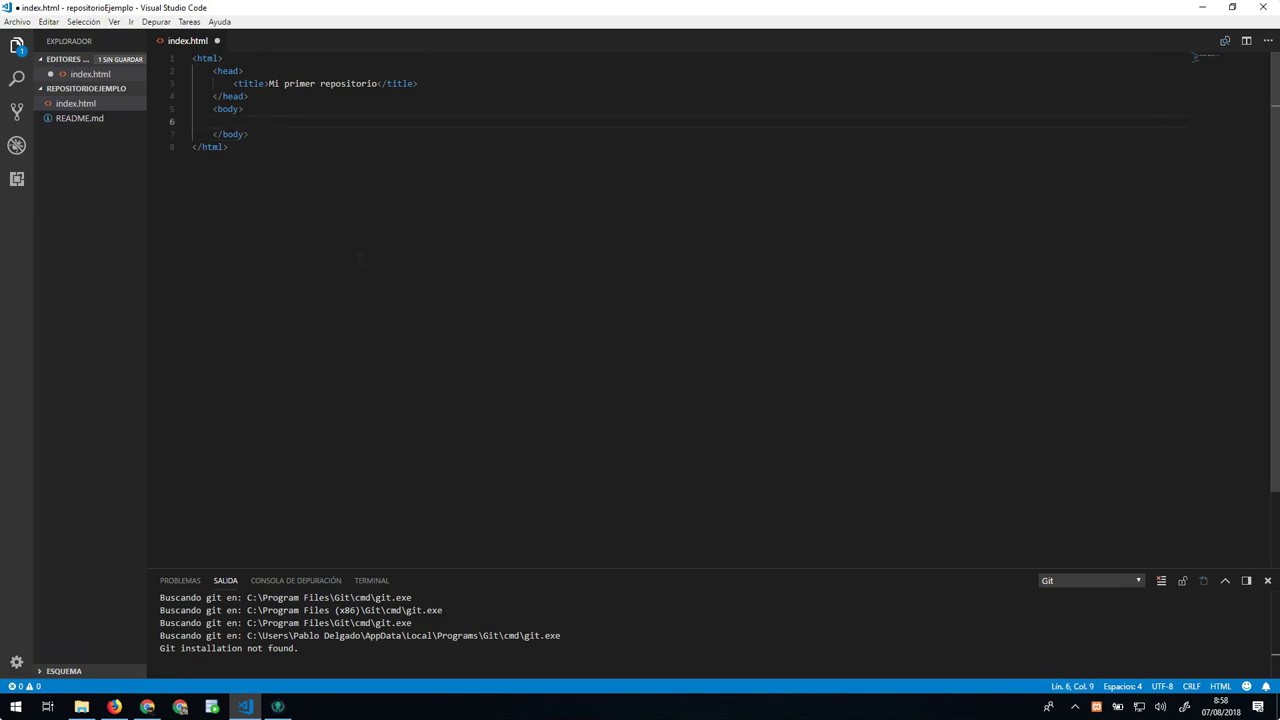
{"action": "type", "text": "<p>Este es el r"}
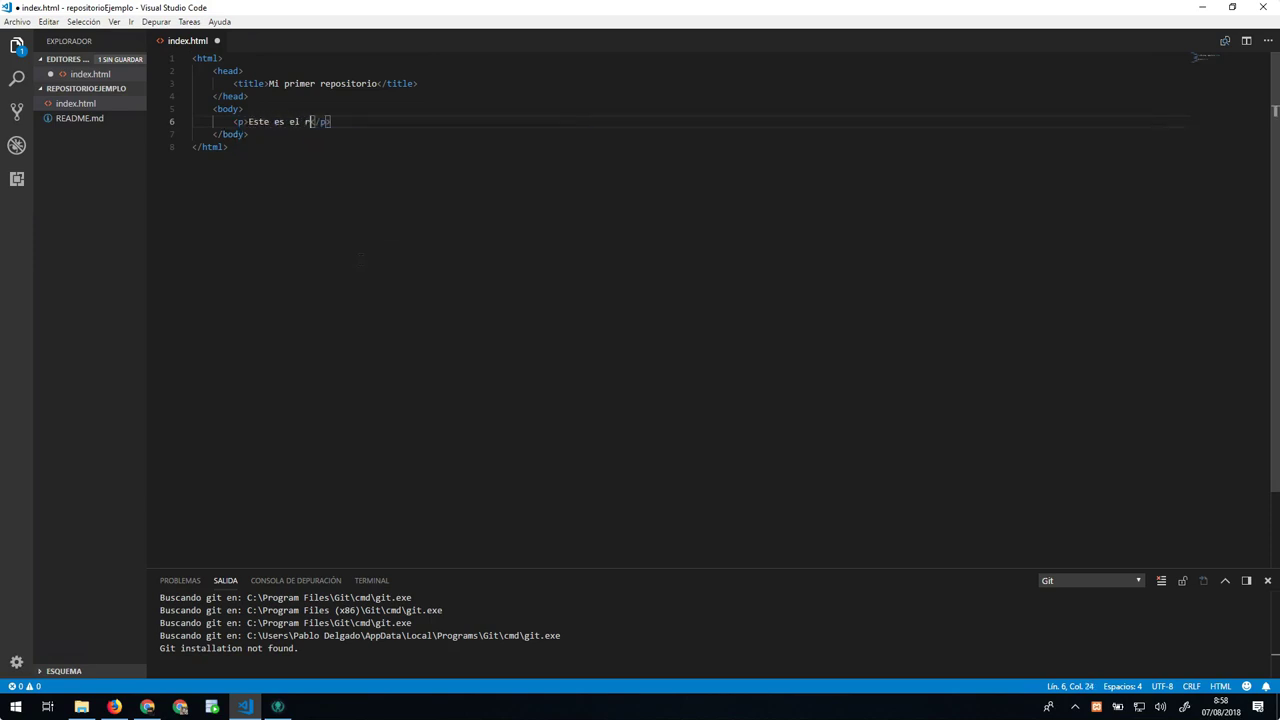
{"action": "type", "text": "epositorio de ejemplo para GitHub"}
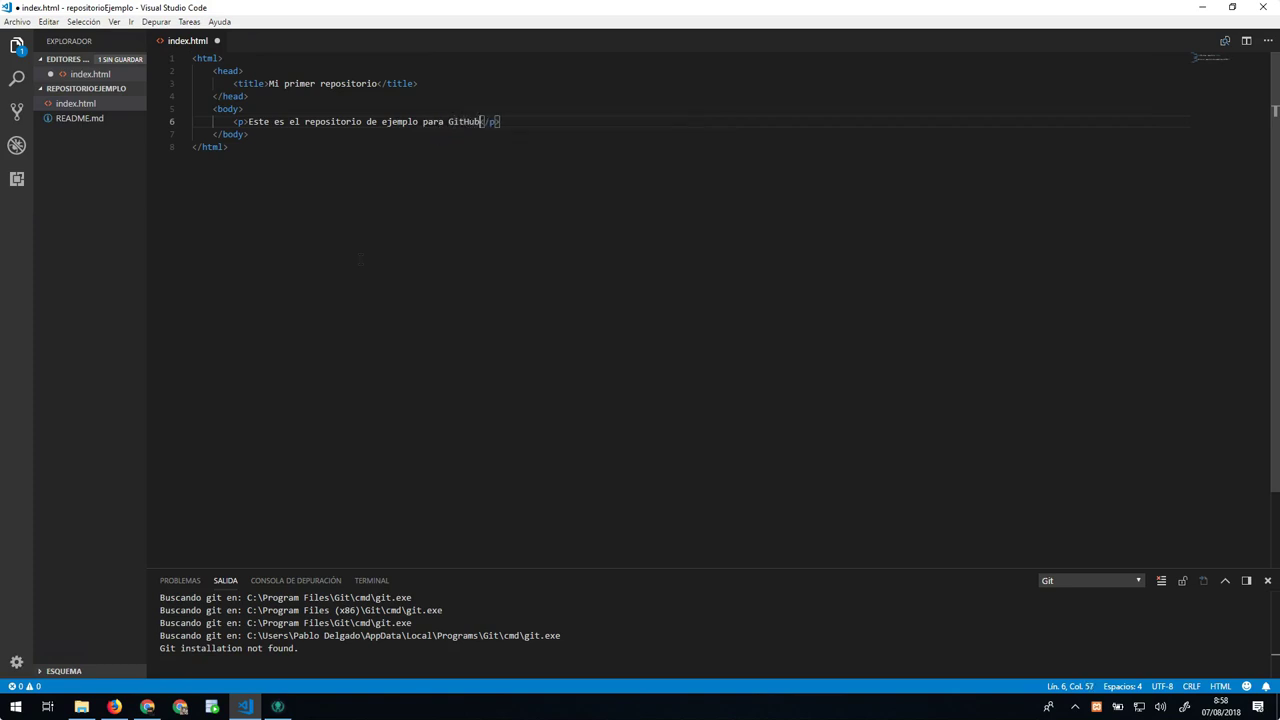
{"action": "key", "text": "ctrl+s"}
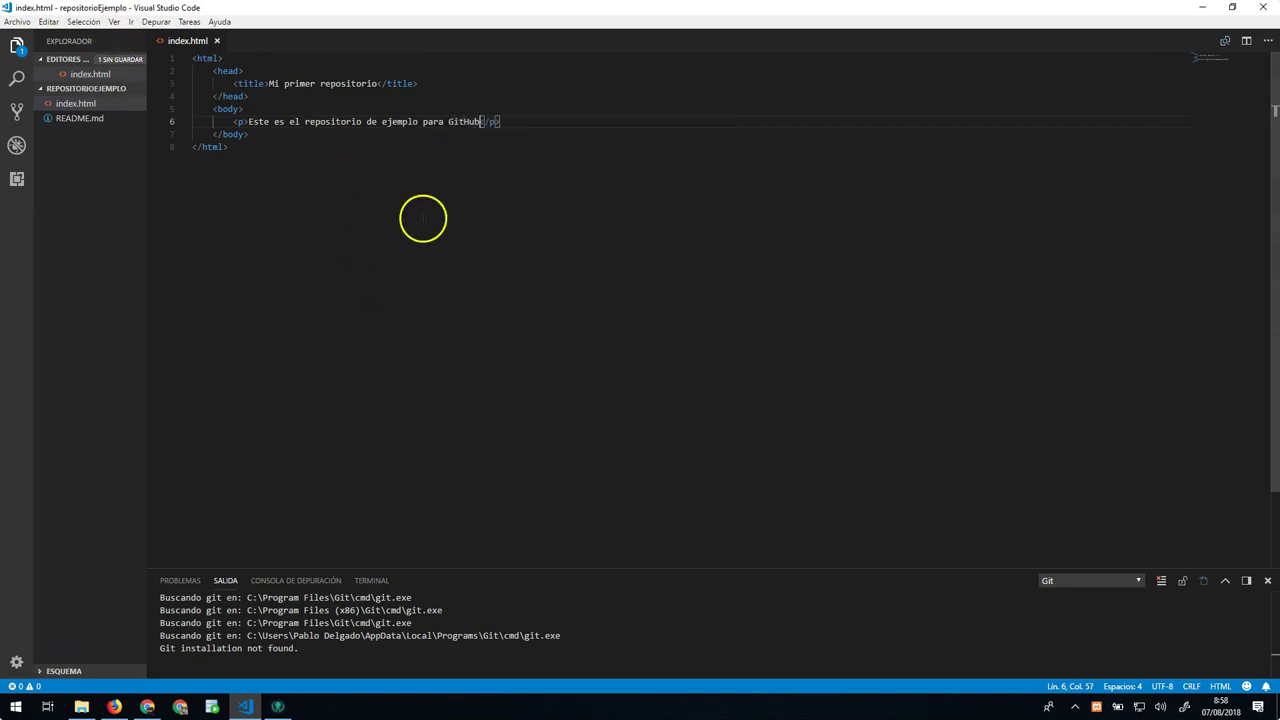
{"action": "left_click", "coordinate": [10, 20]}
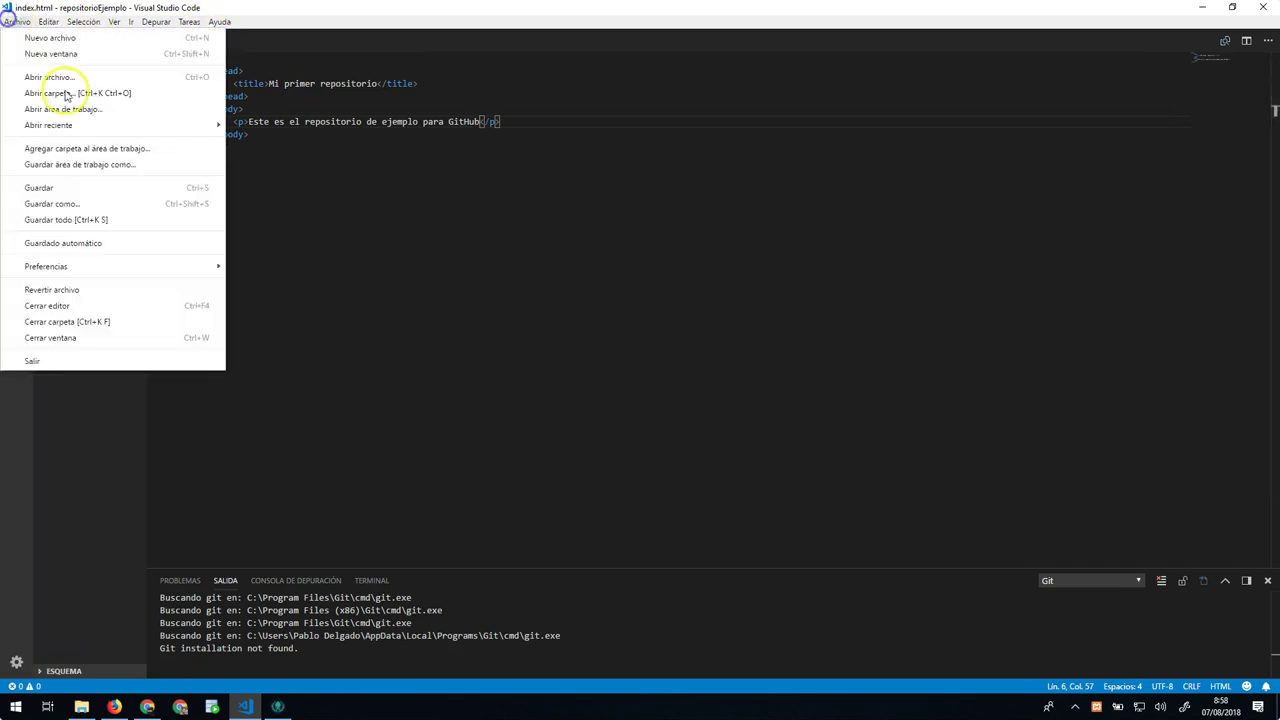
{"action": "left_click", "coordinate": [80, 188]}
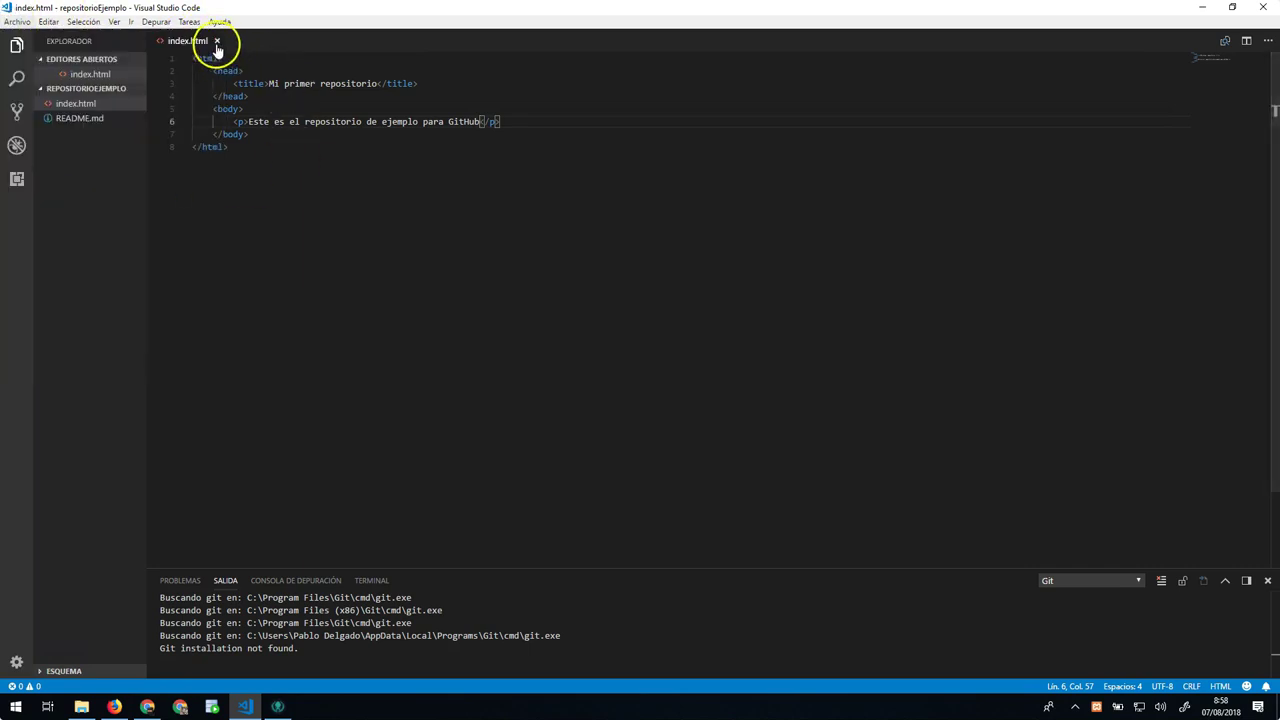
- Close Visual Studio Code and reload the repositorioEjemplo page on GitHub in Firefox
{"action": "left_click", "coordinate": [1263, 8]}
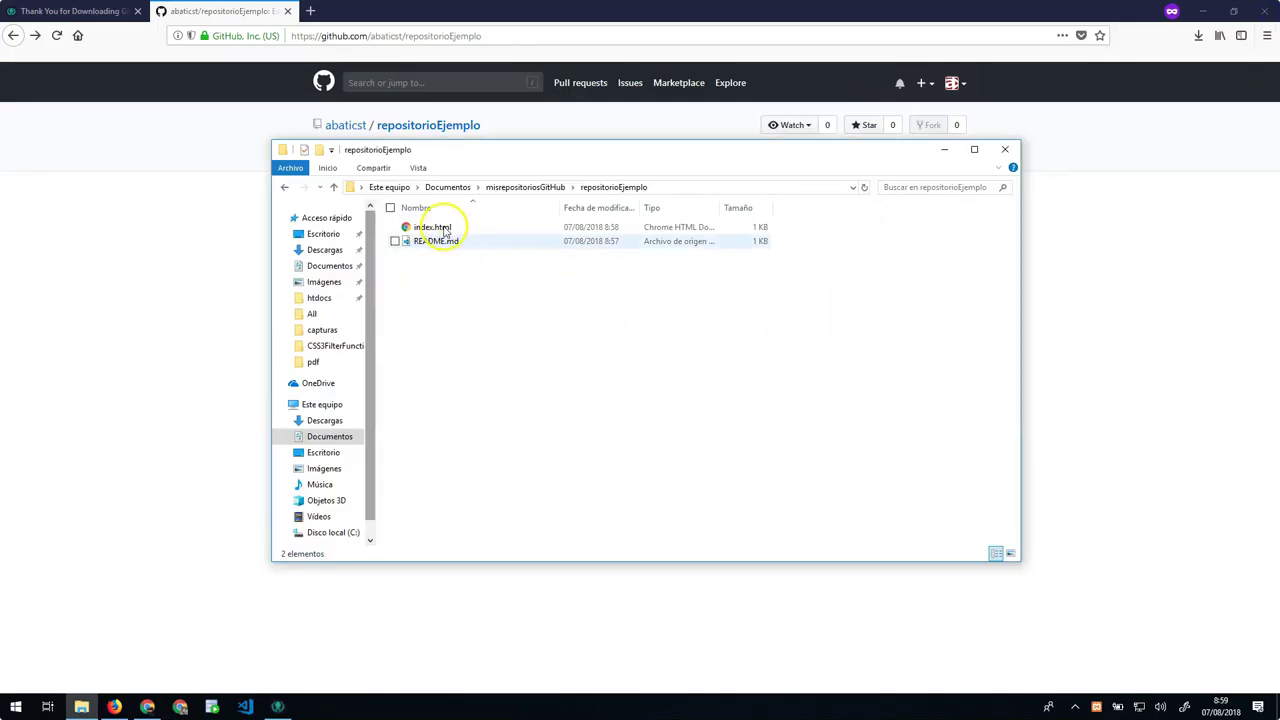
{"action": "left_click", "coordinate": [230, 292]}
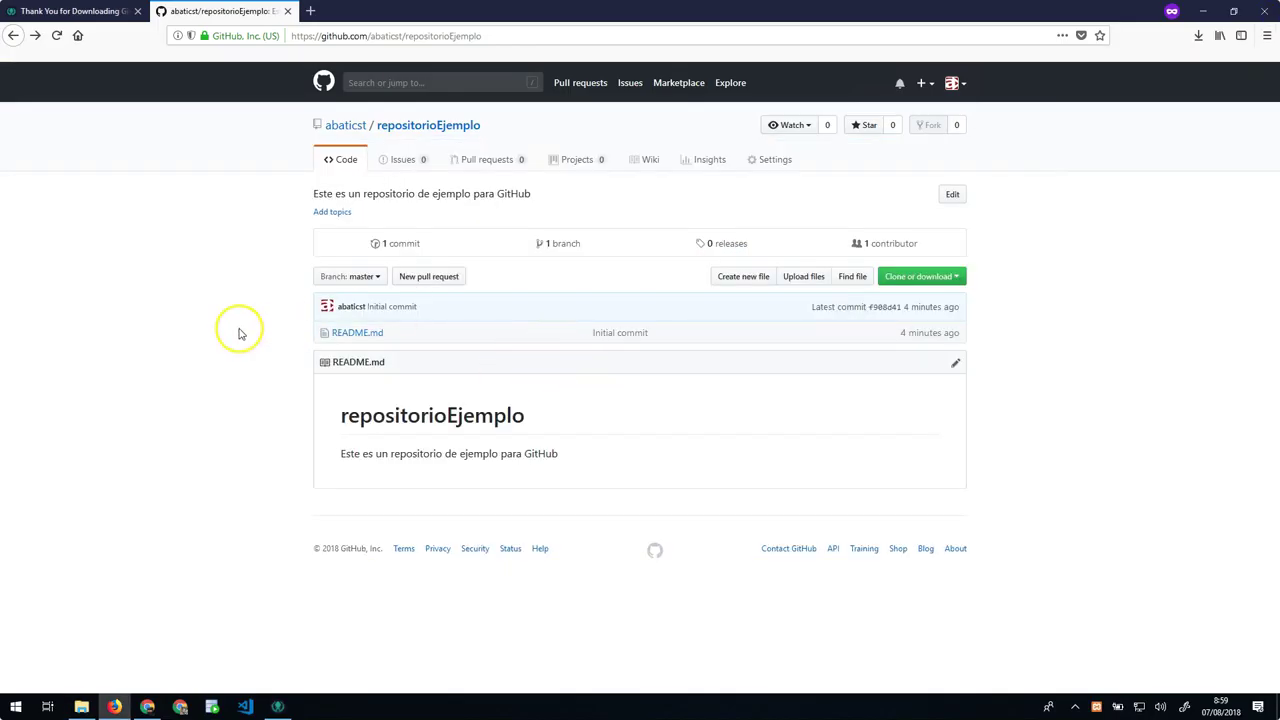
{"action": "left_click", "coordinate": [59, 35]}
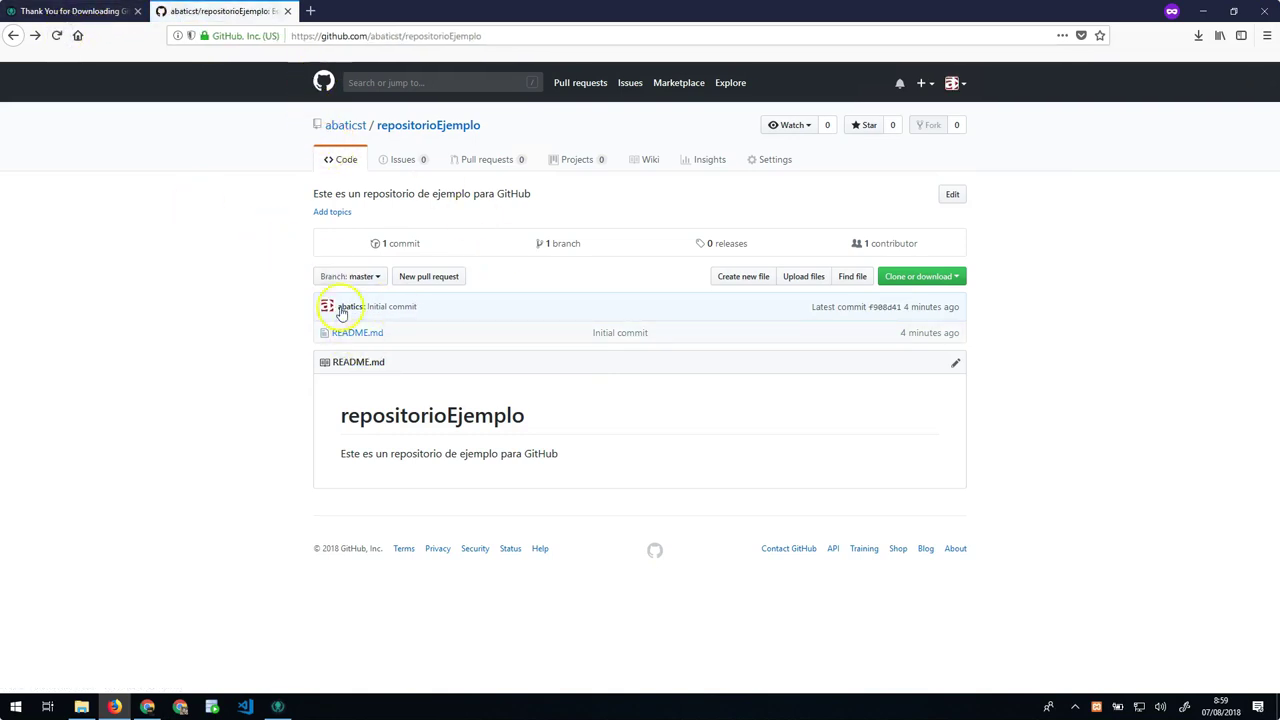
- Switch to GitKraken, view the working directory change and stage all changes
{"action": "left_click", "coordinate": [279, 707]}
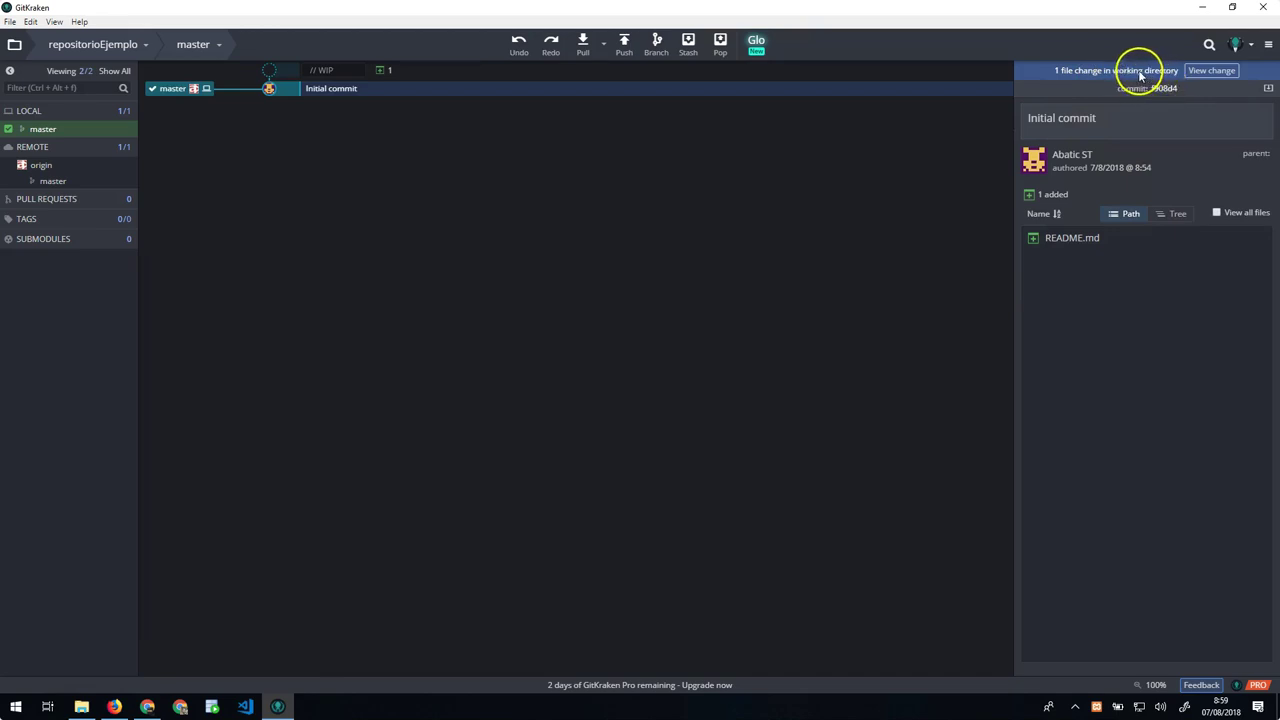
{"action": "left_click", "coordinate": [1205, 71]}
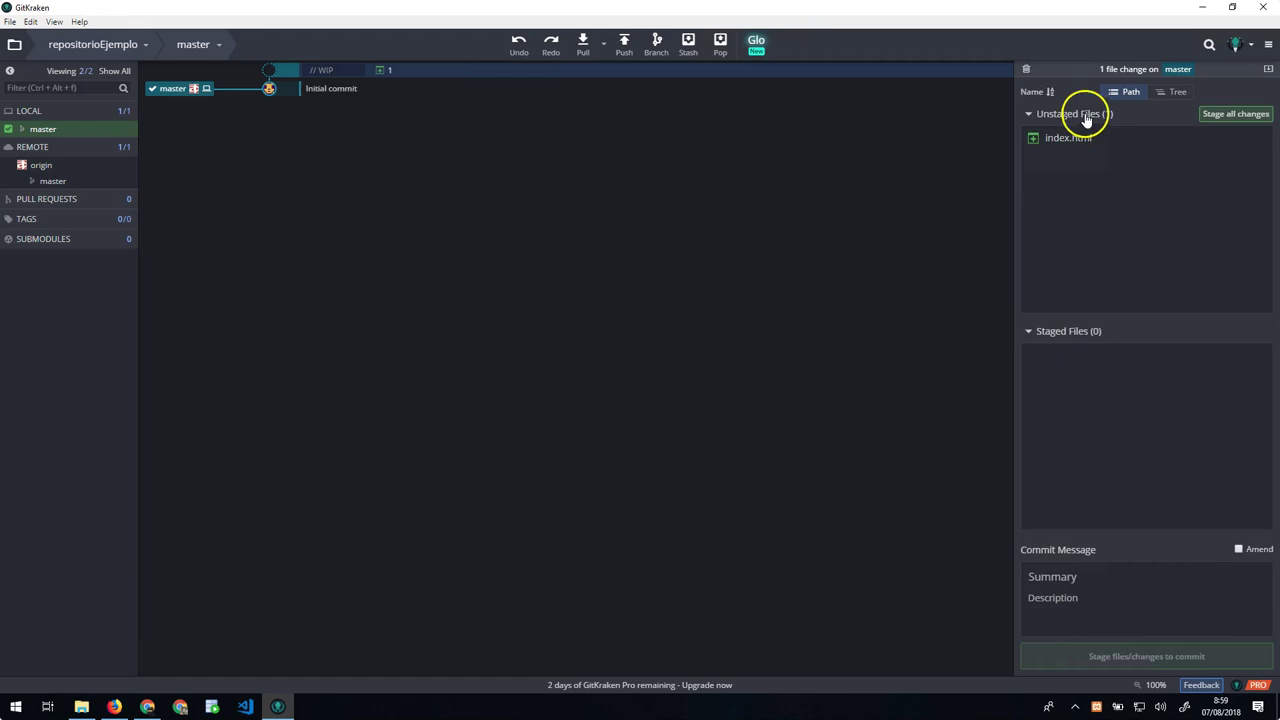
{"action": "left_click", "coordinate": [1221, 116]}
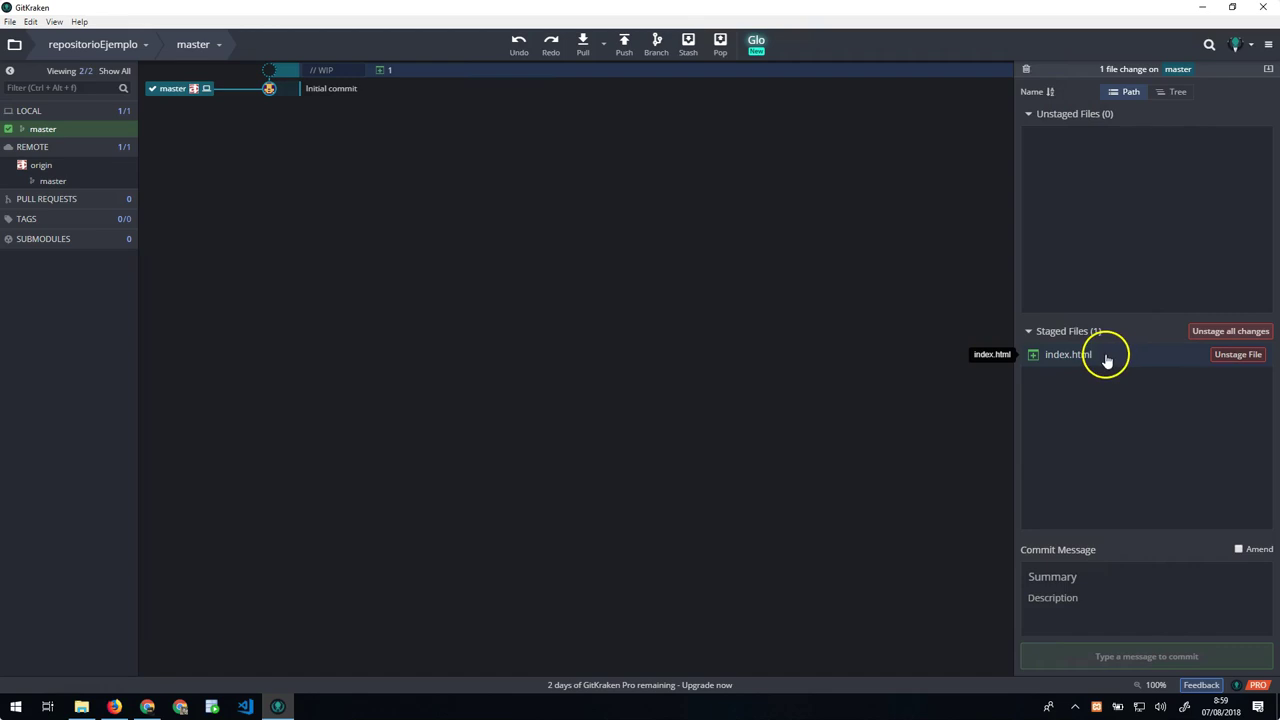
- Commit the staged index.html with the summary "He añadido el fichero html" and push master to origin
{"action": "left_click", "coordinate": [1098, 579]}
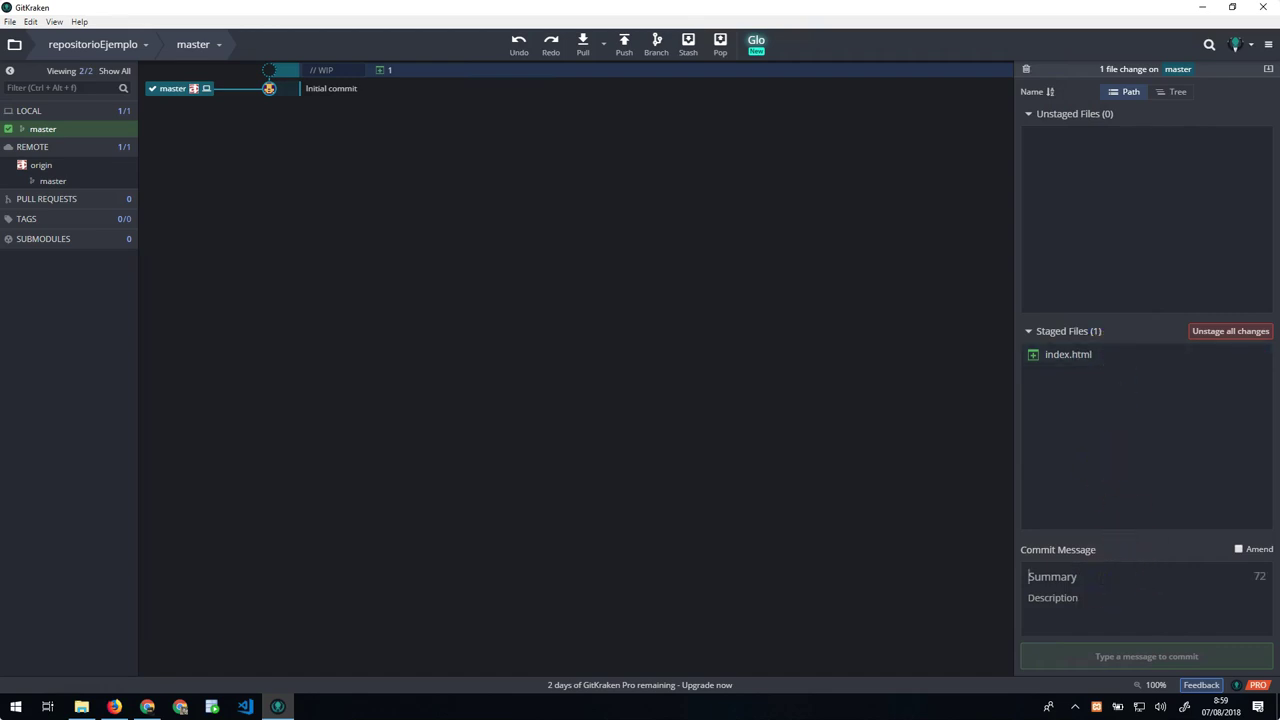
{"action": "type", "text": "E"}
{"action": "key", "text": "BackSpace"}
{"action": "type", "text": "Este es"}
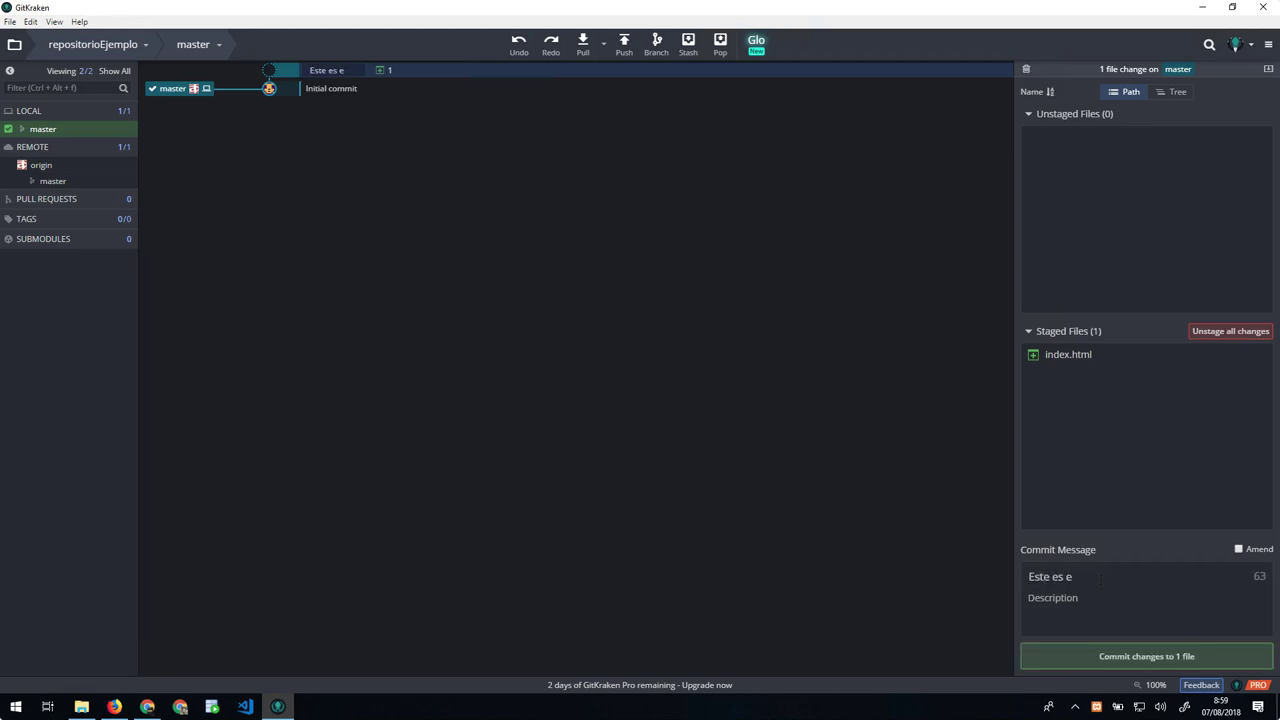
{"action": "type", "text": "e"}
{"action": "key", "text": "BackSpace"}
{"action": "key", "text": "BackSpace"}
{"action": "key", "text": "BackSpace"}
{"action": "key", "text": "BackSpace"}
{"action": "type", "text": "He añadido el fichero html"}
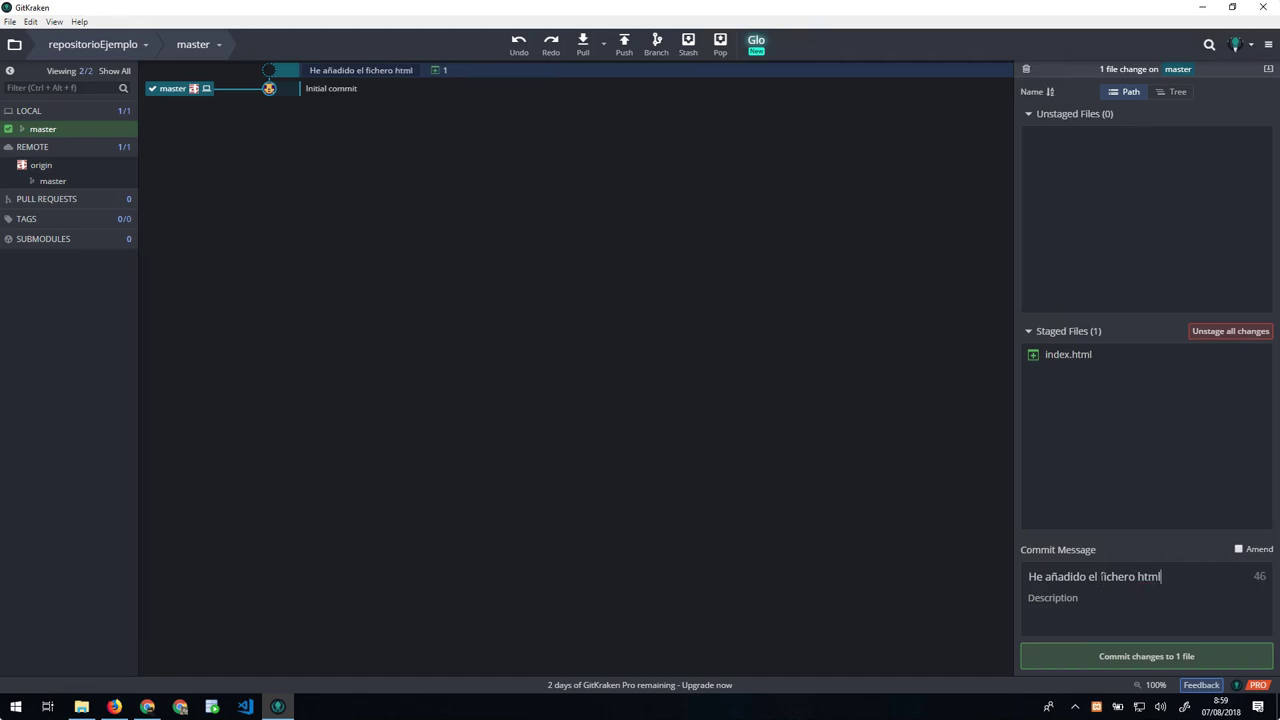
{"action": "left_click", "coordinate": [1134, 658]}
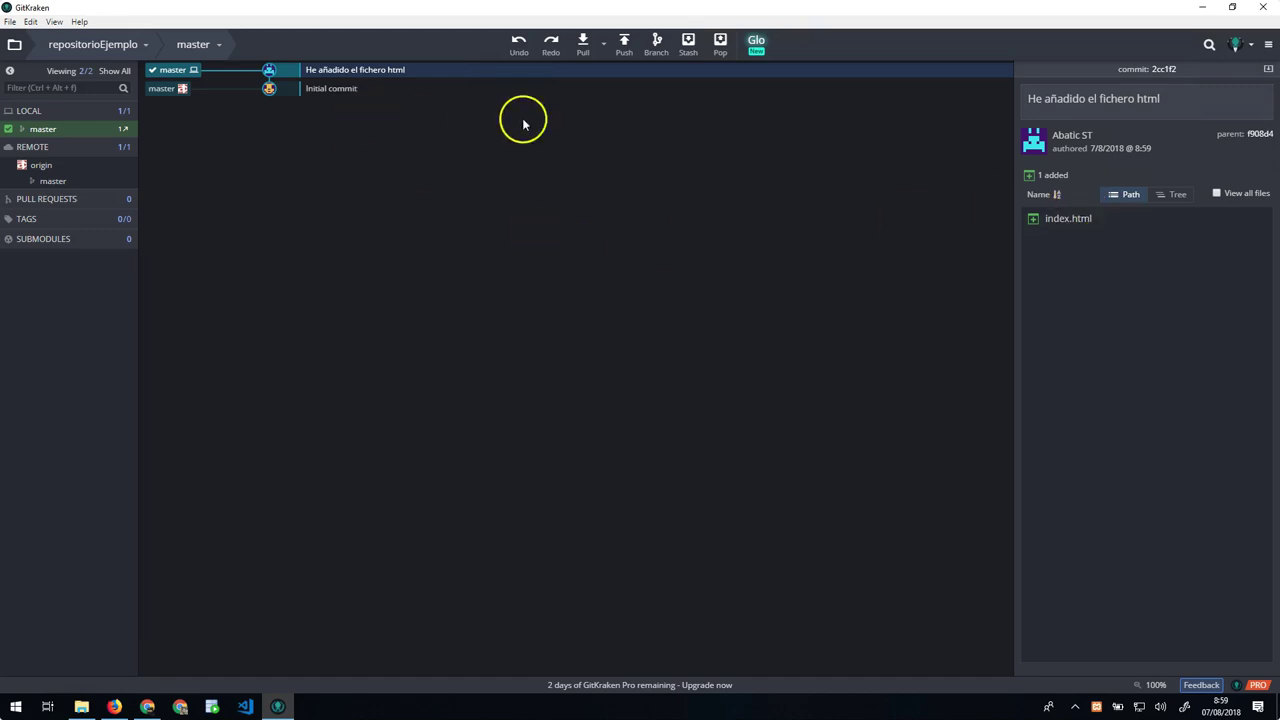
{"action": "left_click", "coordinate": [624, 46]}
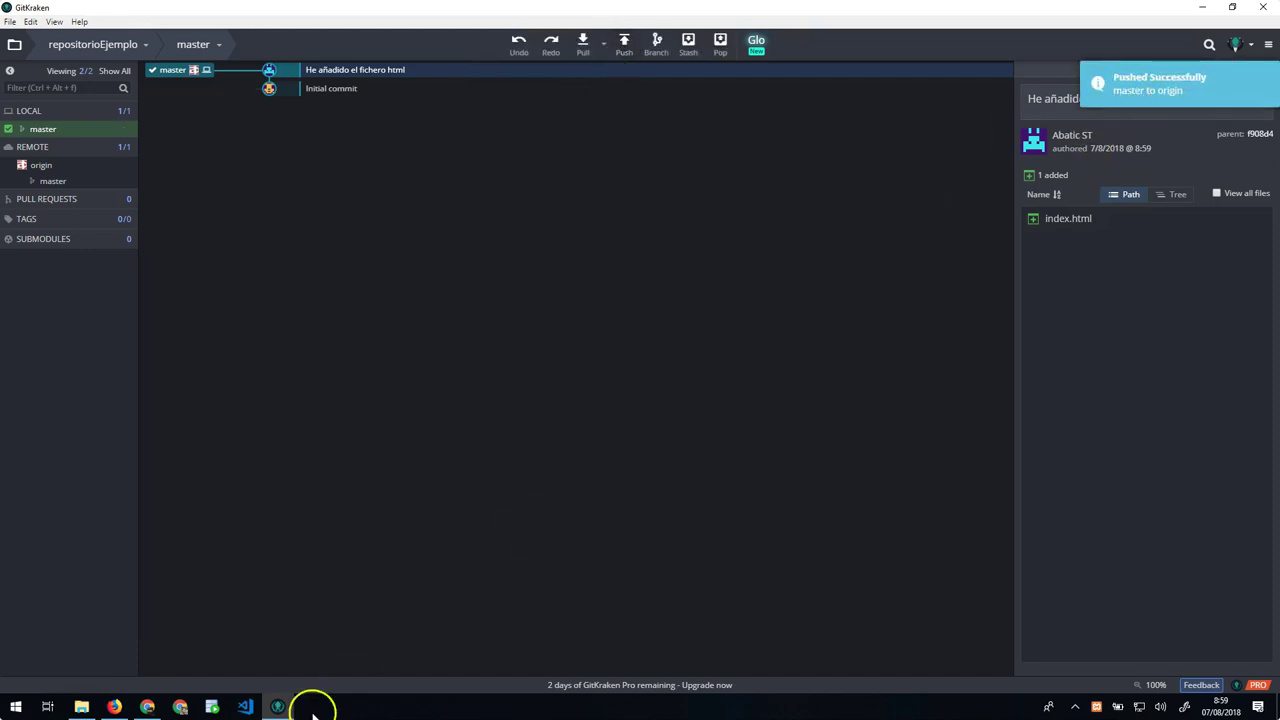
- Switch to Firefox, reload the repositorioEjemplo page on GitHub and open its commit history
{"action": "left_click", "coordinate": [114, 707]}
{"action": "left_click", "coordinate": [57, 36]}
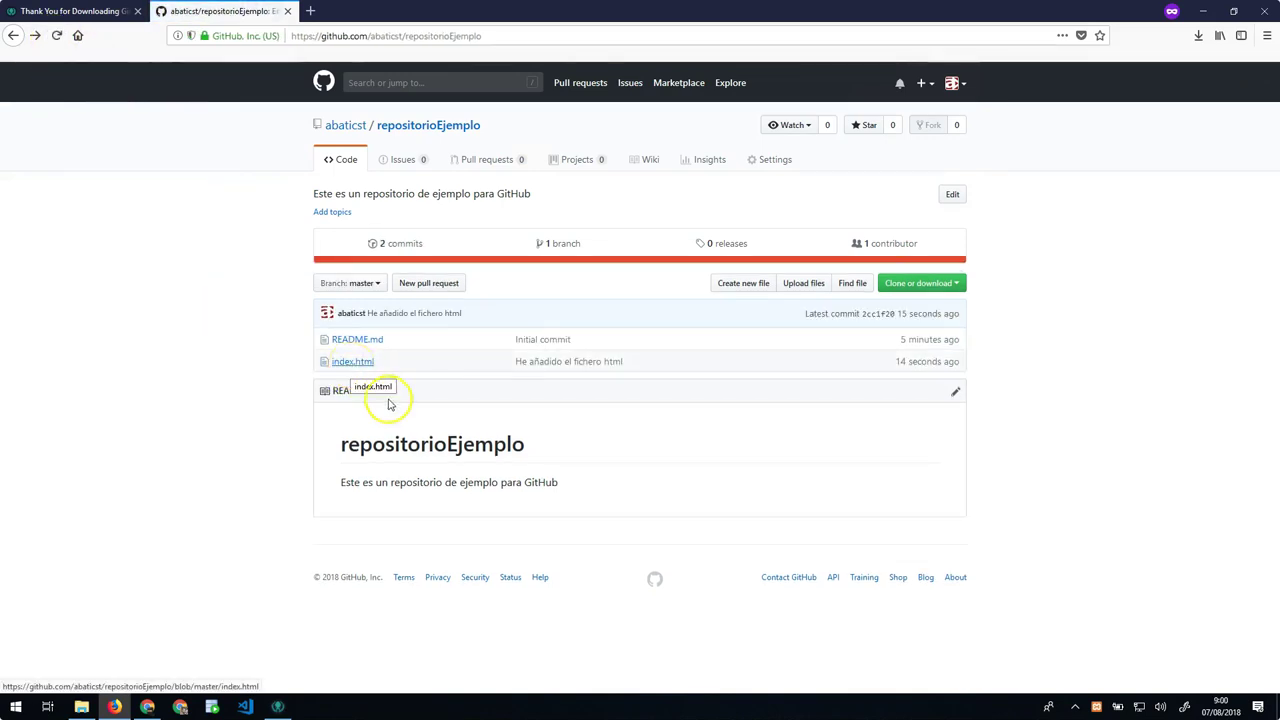
{"action": "left_click", "coordinate": [377, 245]}
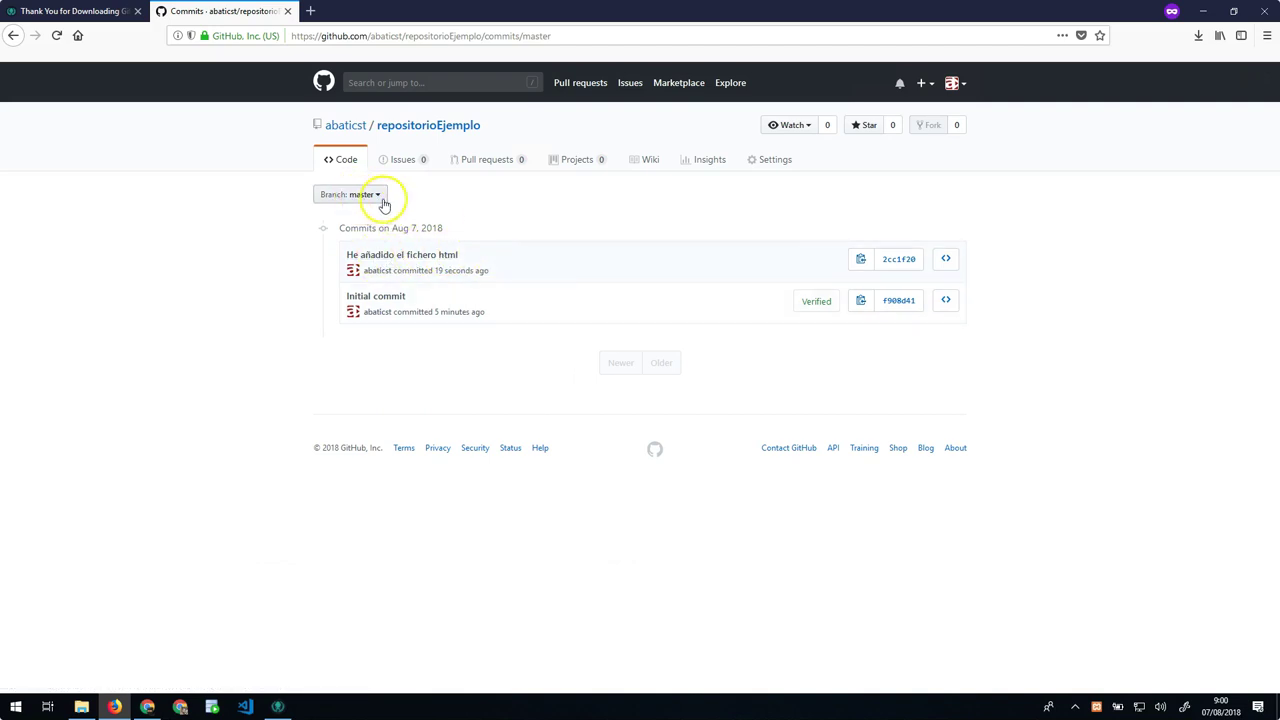
- Leave GitKraken, search the web for "desktop github" in a new Firefox tab and open the GitHub Desktop site
{"action": "left_click", "coordinate": [272, 708]}
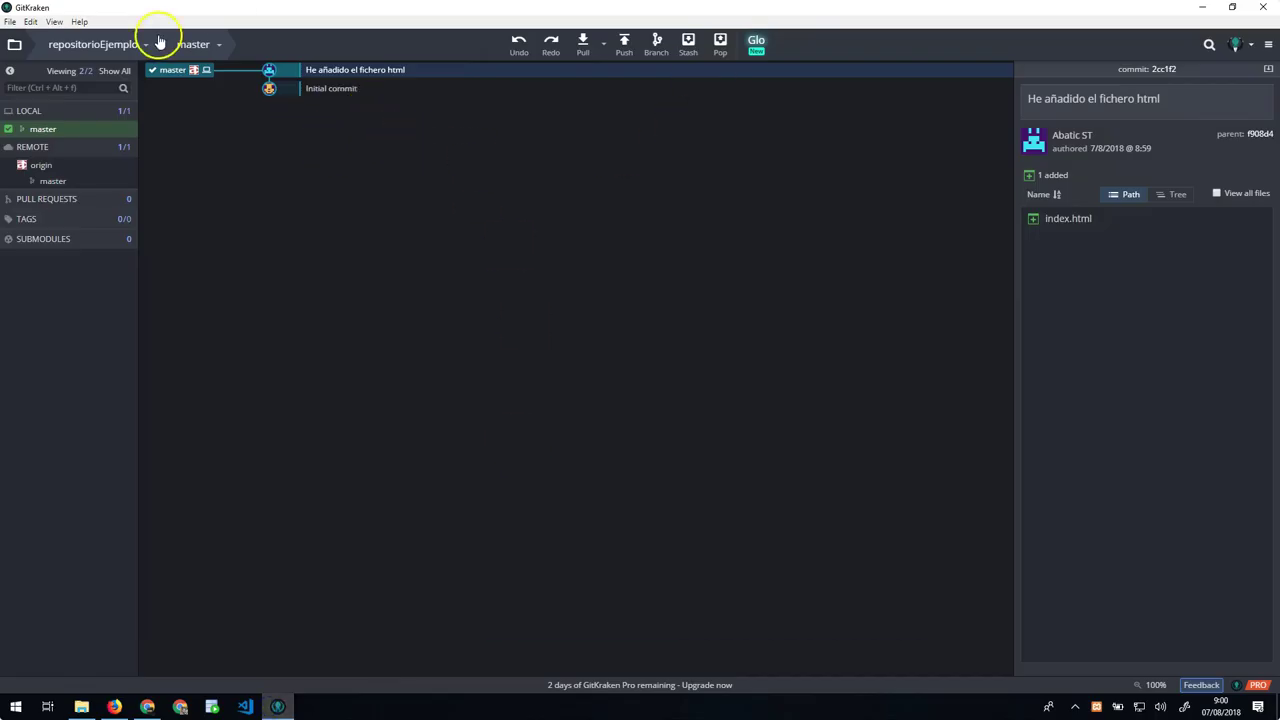
{"action": "left_click", "coordinate": [1202, 7]}
{"action": "left_click", "coordinate": [311, 12]}
{"action": "type", "text": "desktop github"}
{"action": "key", "text": "Return"}
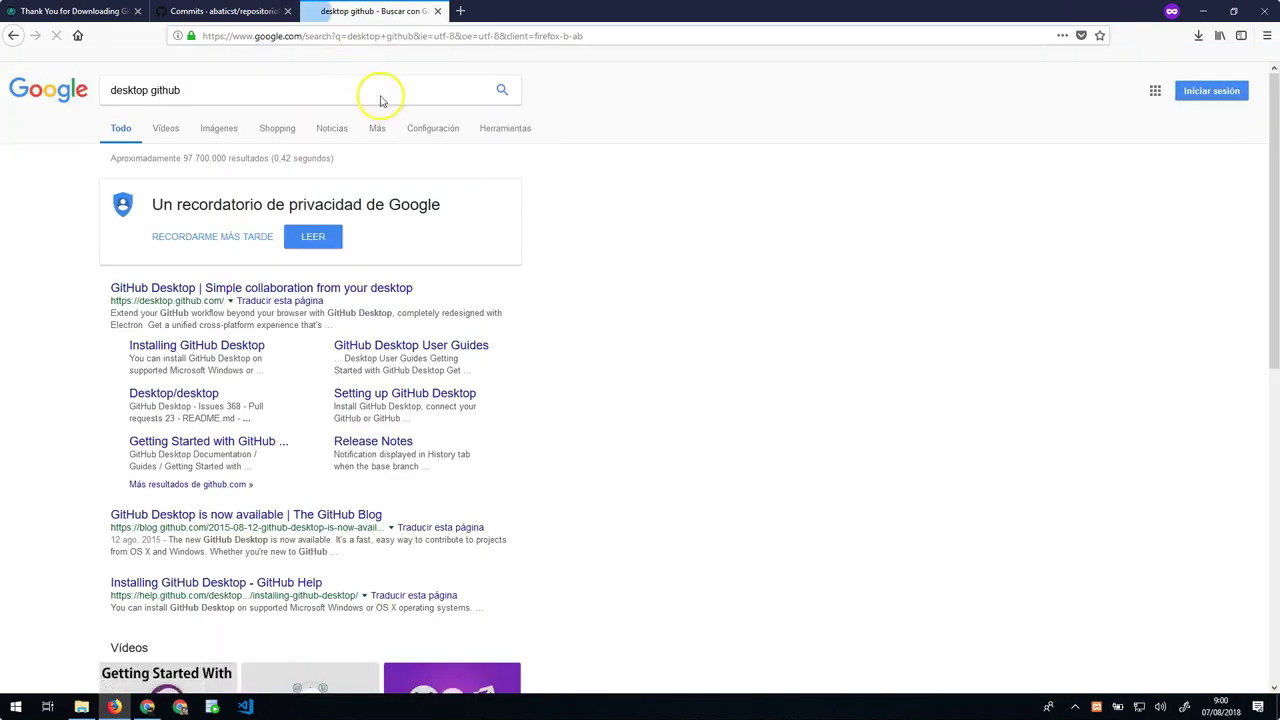
{"action": "left_click", "coordinate": [236, 288]}
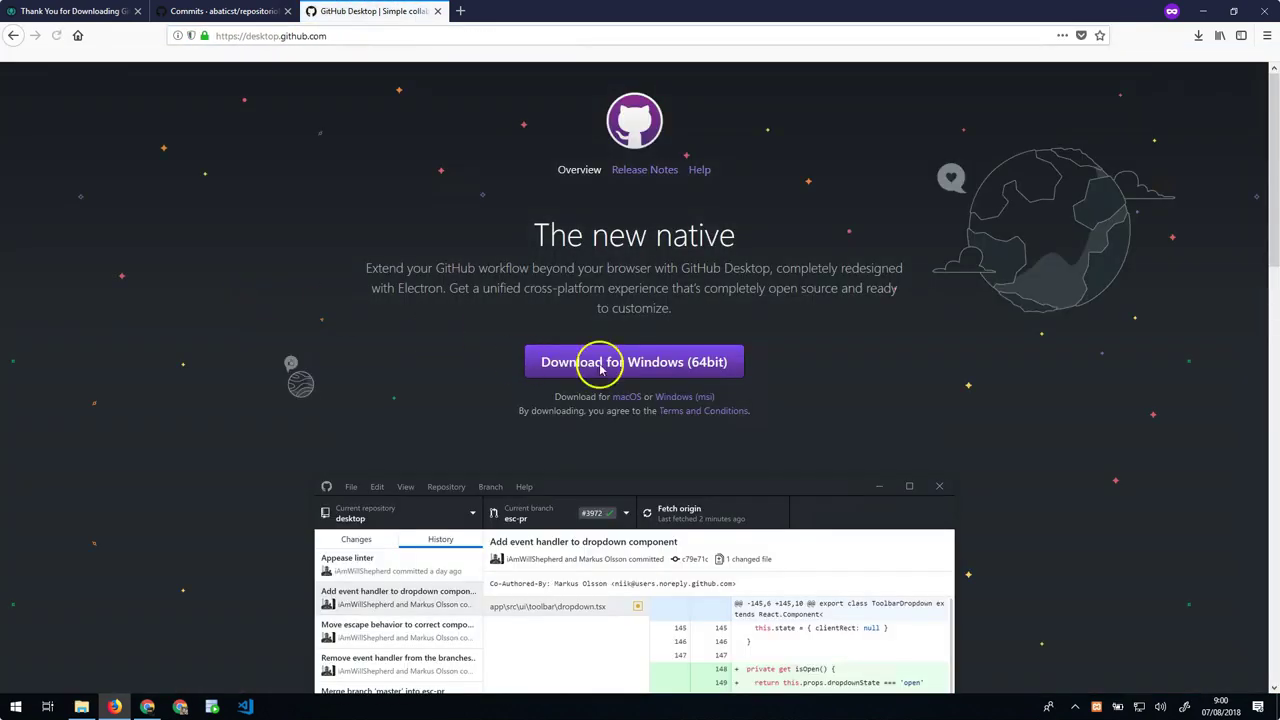
- Download the 64-bit Windows version of GitHub Desktop as GitHubDesktopSetup.exe and launch the installer
{"action": "left_click", "coordinate": [569, 364]}
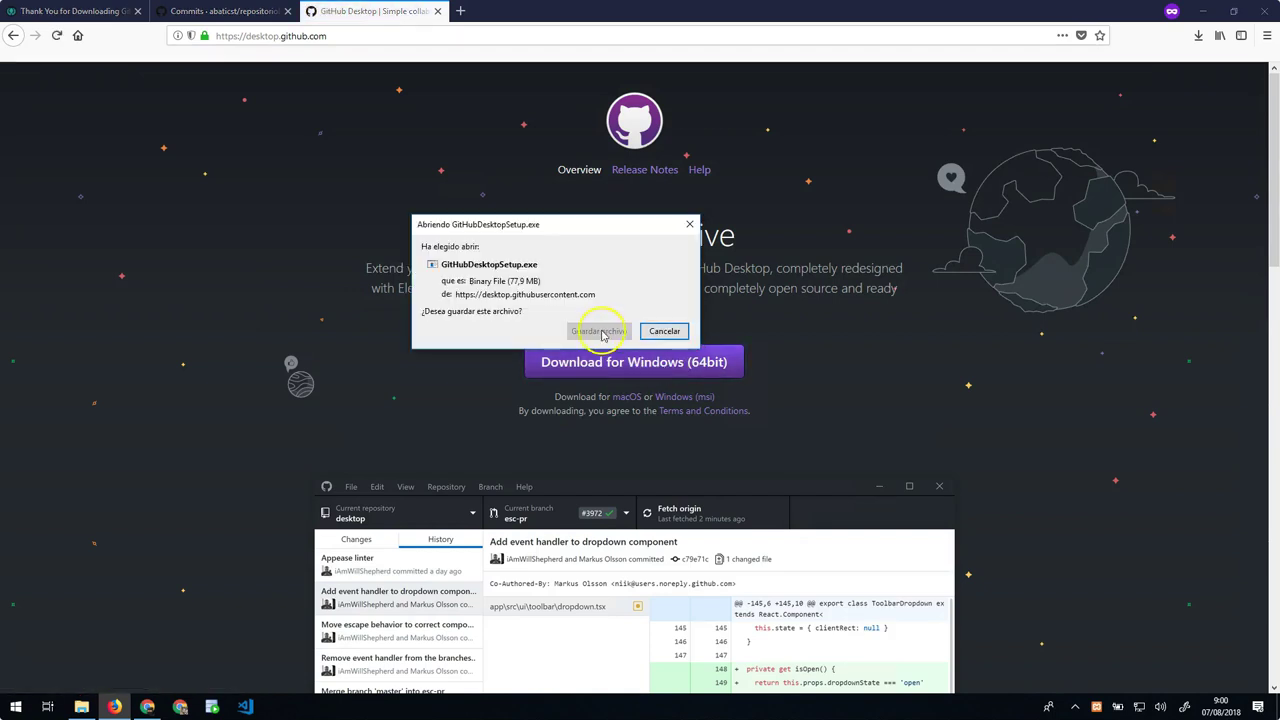
{"action": "left_click", "coordinate": [599, 331]}
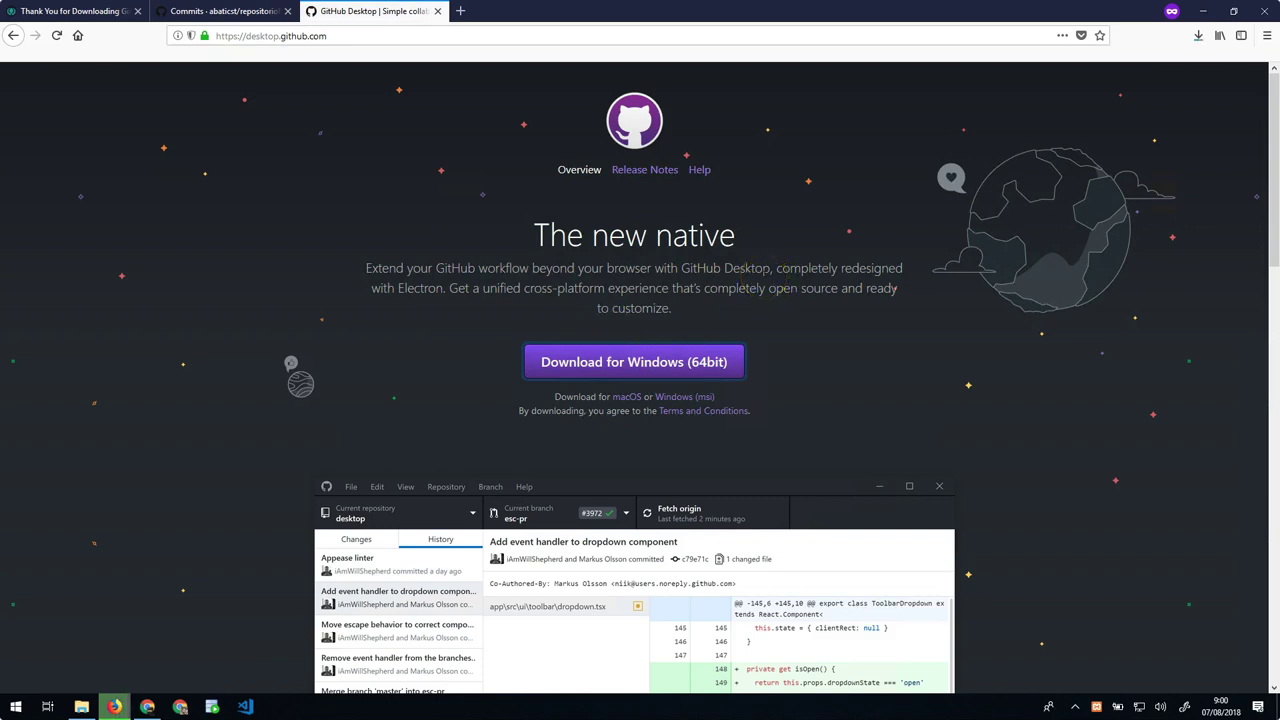
{"action": "left_click", "coordinate": [1196, 38]}
{"action": "left_click", "coordinate": [1066, 78]}
{"action": "left_click", "coordinate": [683, 367]}
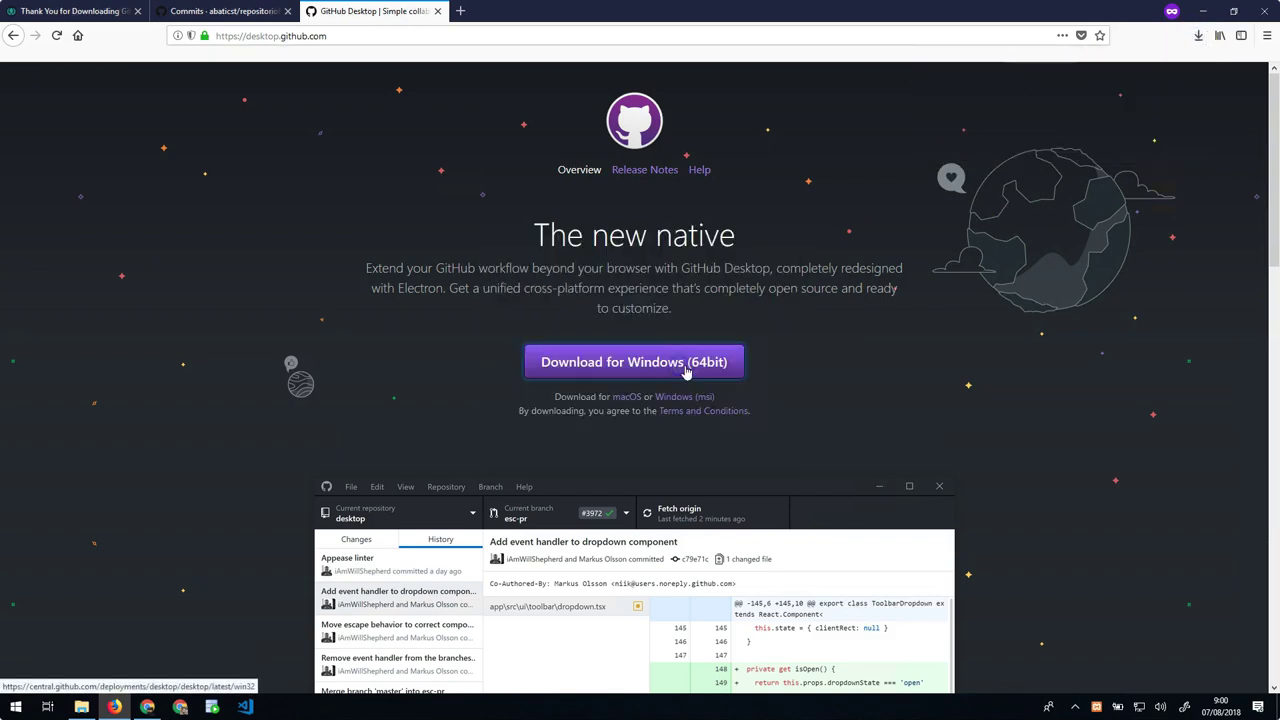
- Clear the browser and File Explorer windows from the desktop and remove the missing exampleRepo from GitHub Desktop
{"action": "left_click", "coordinate": [1204, 12]}
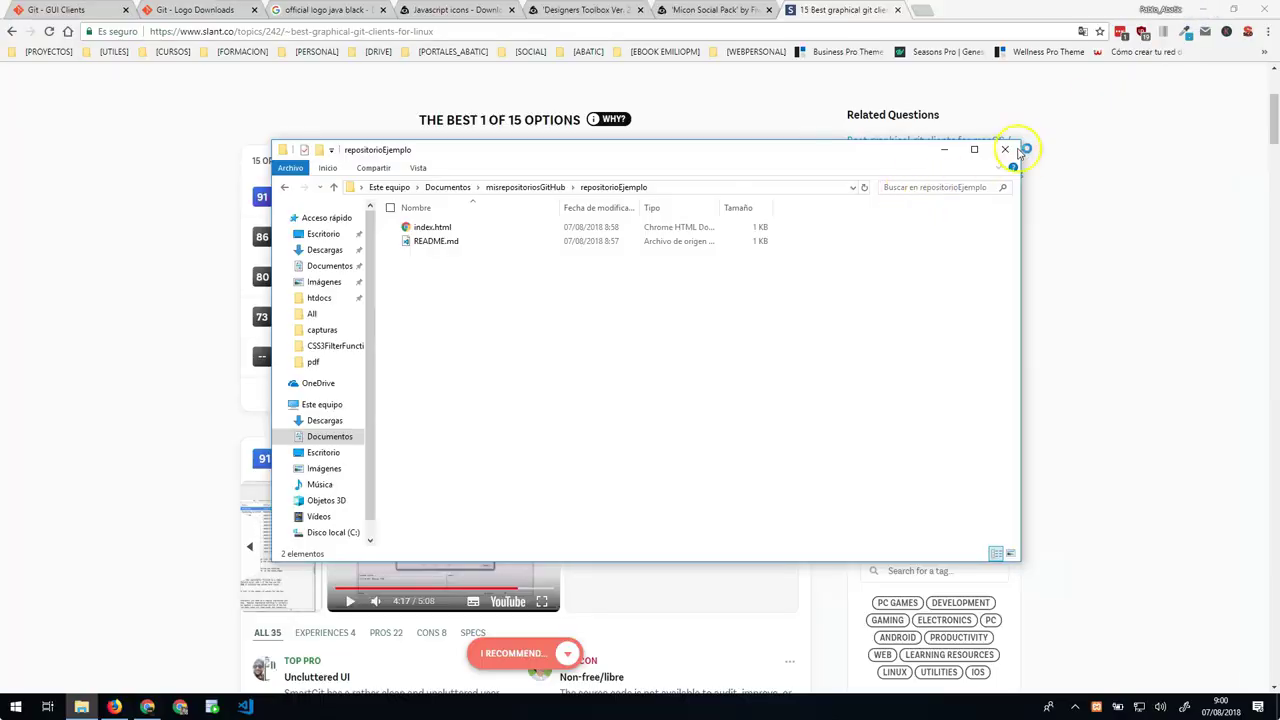
{"action": "left_click", "coordinate": [963, 152]}
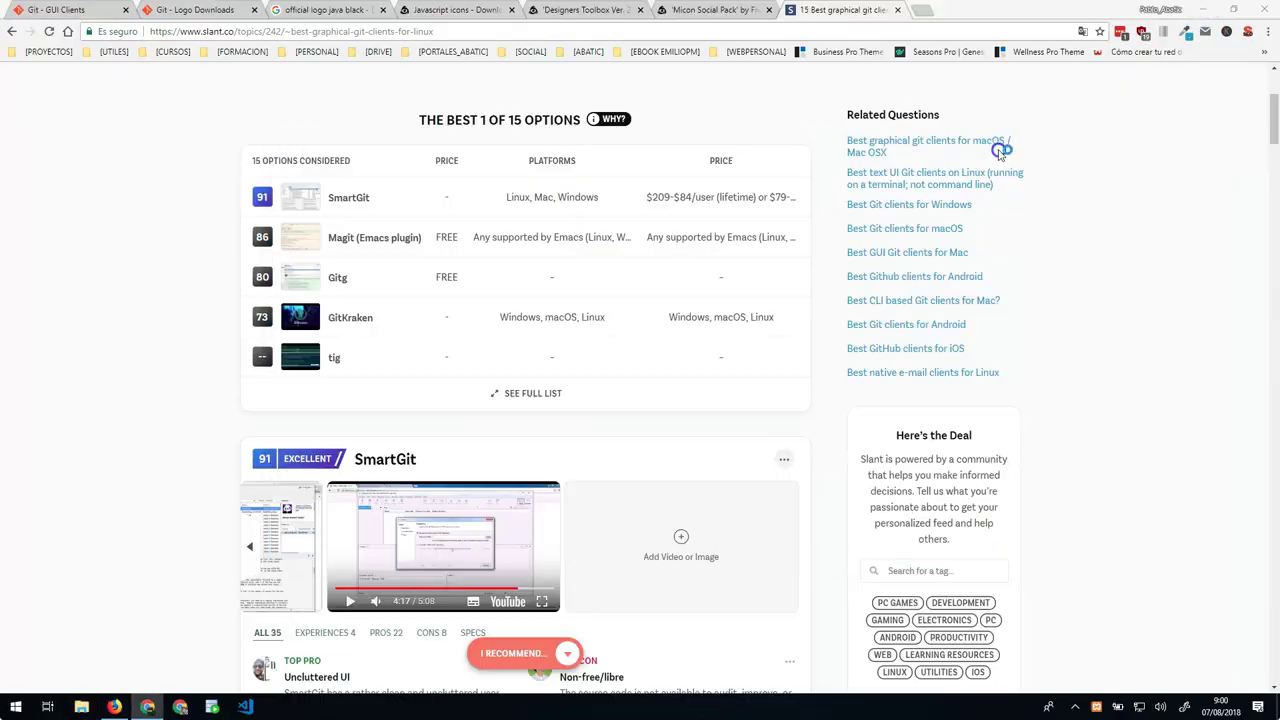
{"action": "left_click", "coordinate": [1199, 10]}
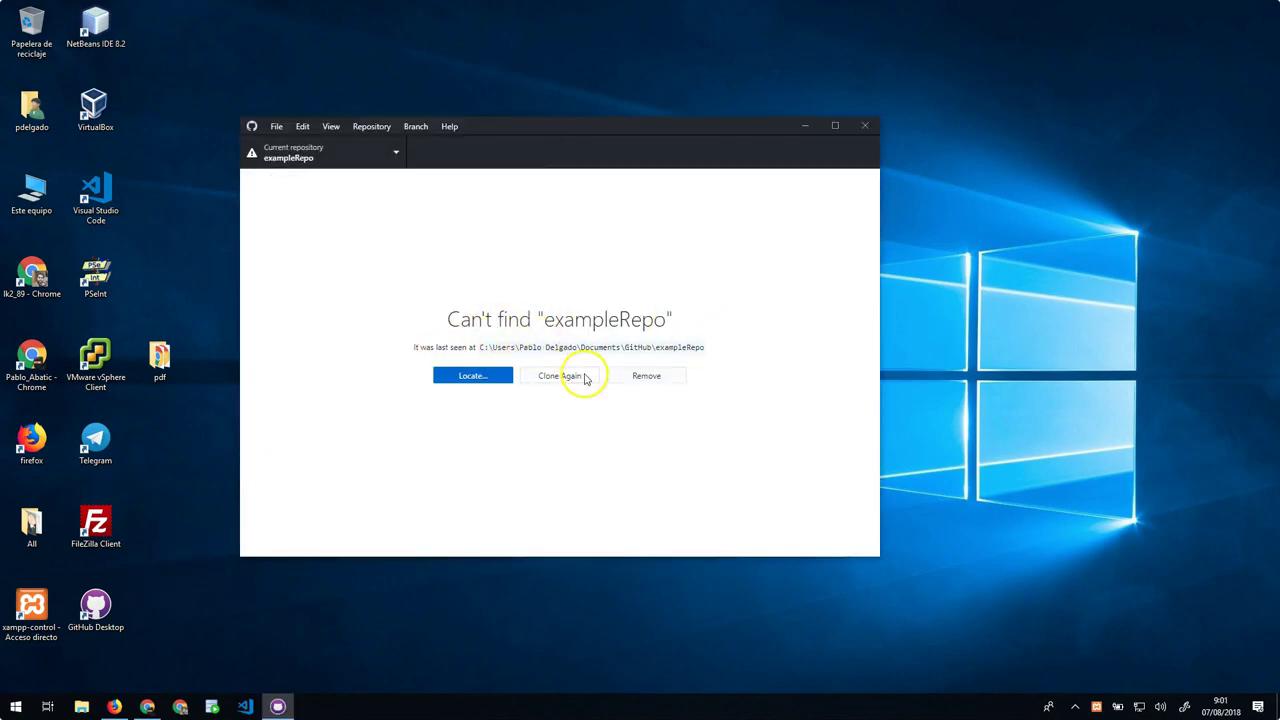
{"action": "left_click", "coordinate": [624, 377]}
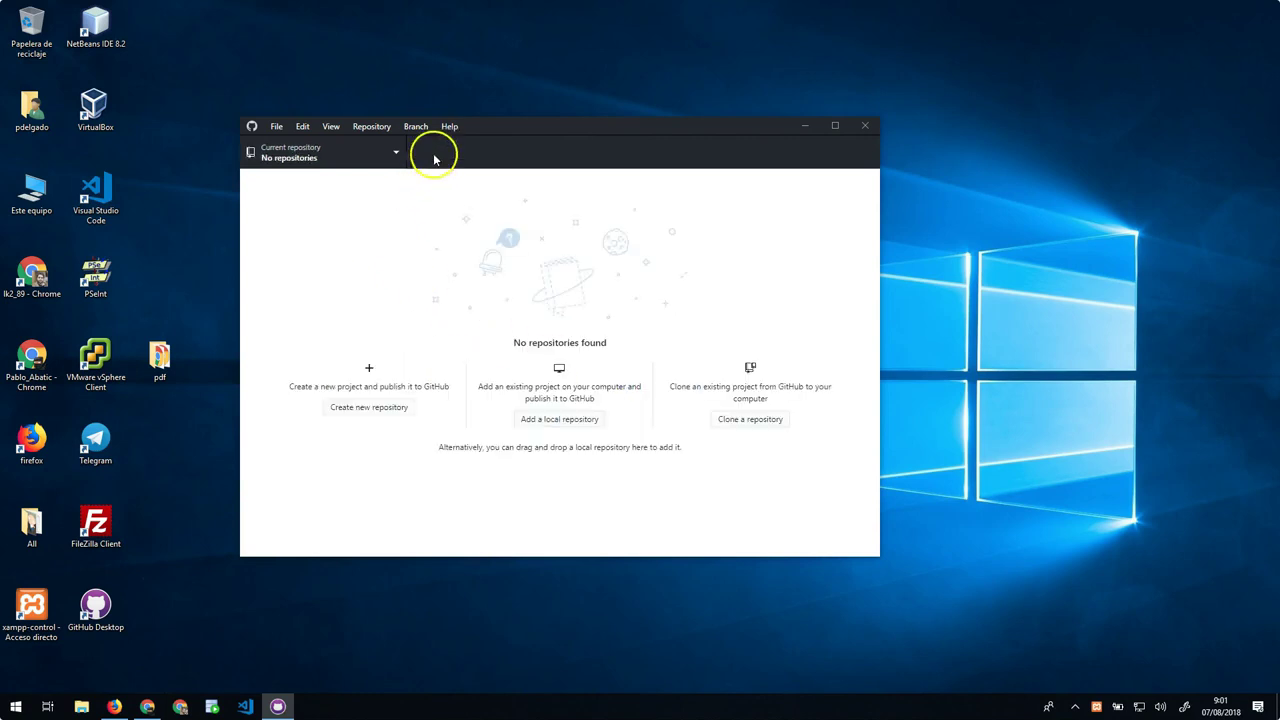
- Maximize the GitHub Desktop window and sign out of the GitHub.com account in the options
{"action": "double_click", "coordinate": [493, 126]}
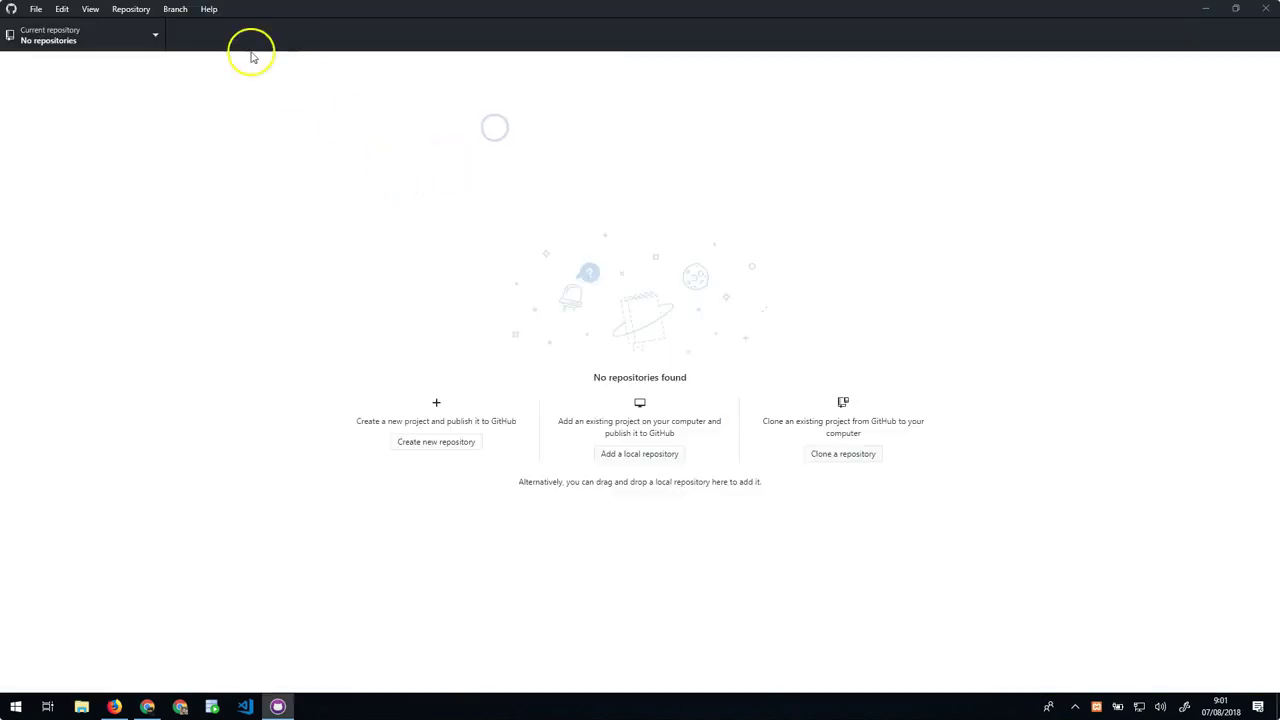
{"action": "left_click", "coordinate": [134, 9]}
{"action": "left_click", "coordinate": [34, 12]}
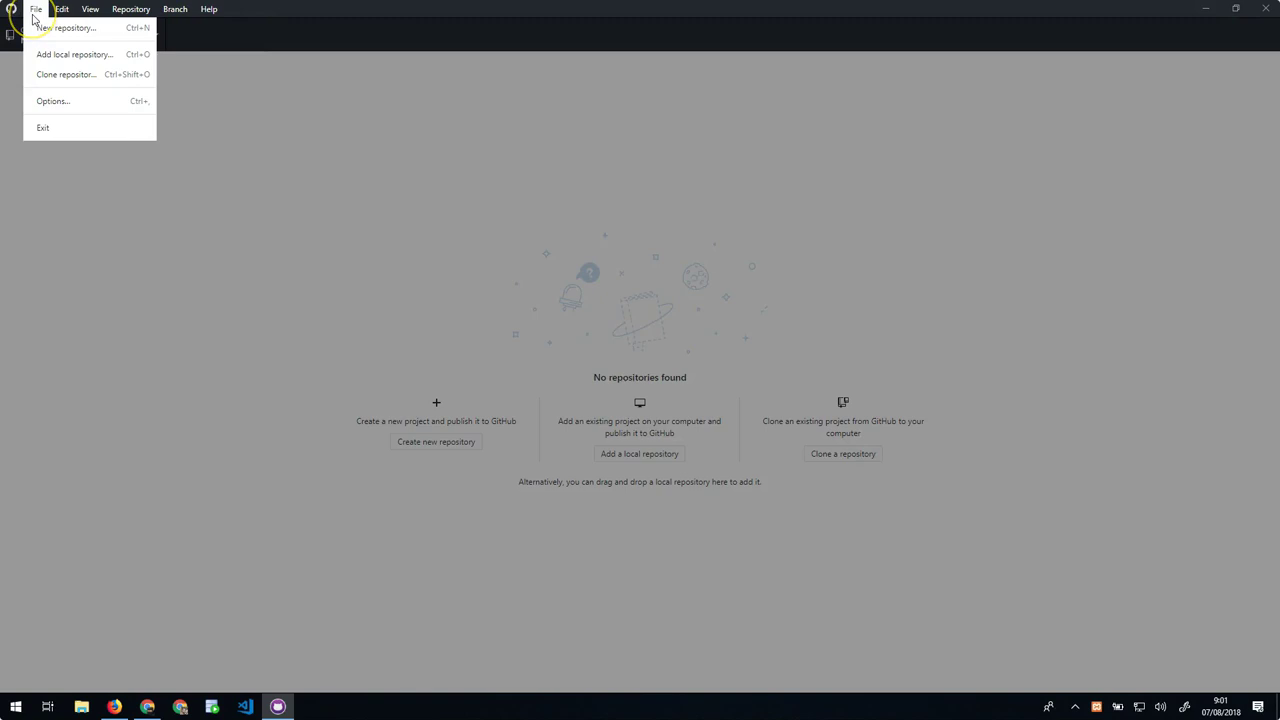
{"action": "left_click", "coordinate": [45, 101]}
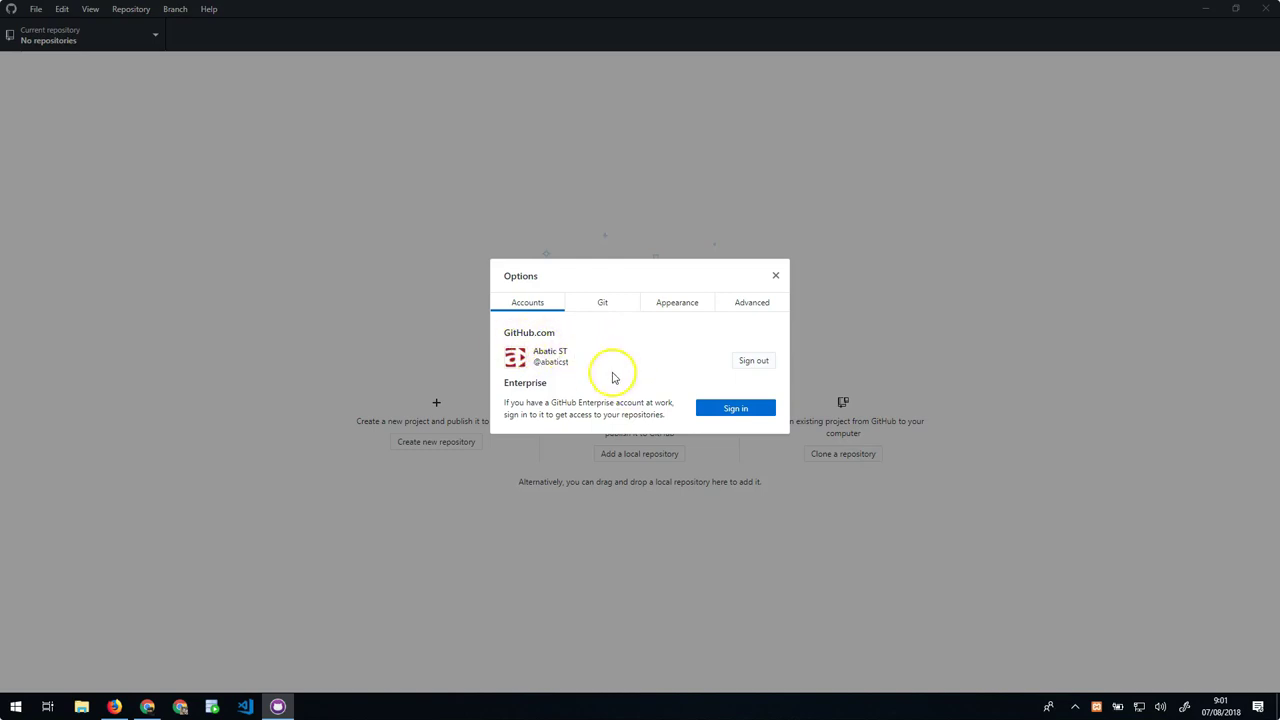
{"action": "left_click", "coordinate": [762, 360]}
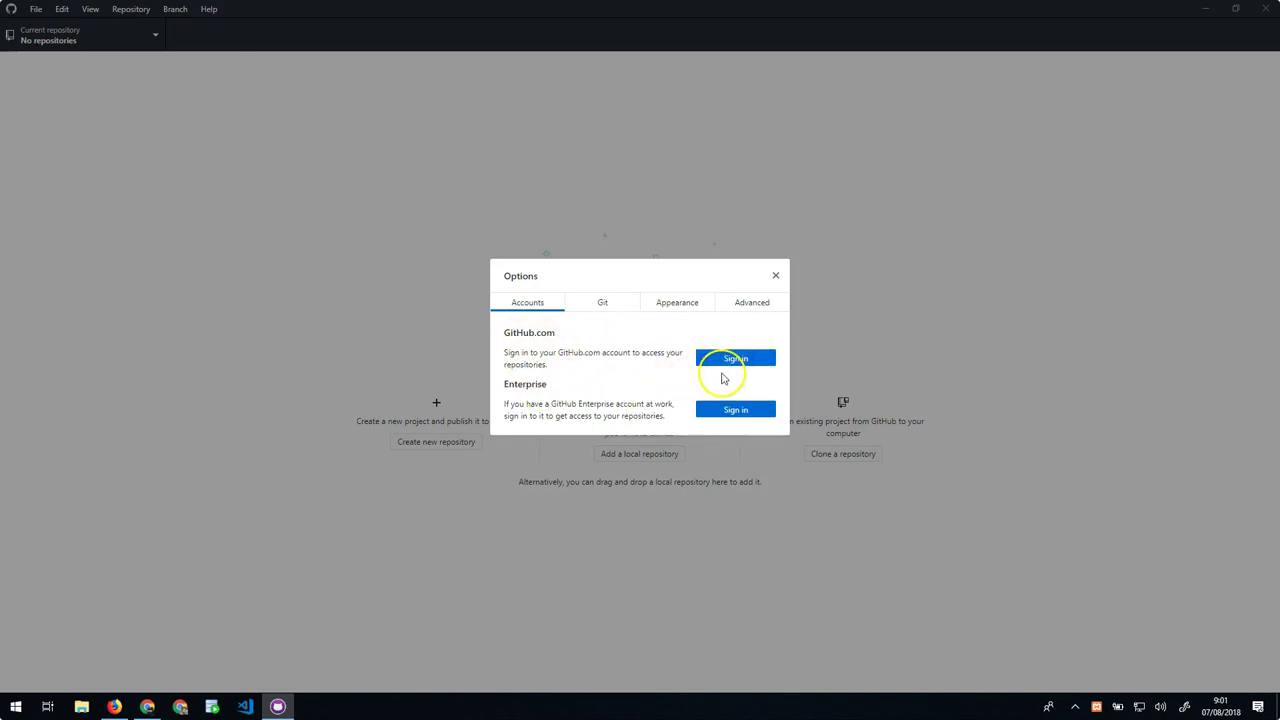
- Sign in to GitHub.com by entering the account username and the account password
{"action": "left_click", "coordinate": [729, 359]}
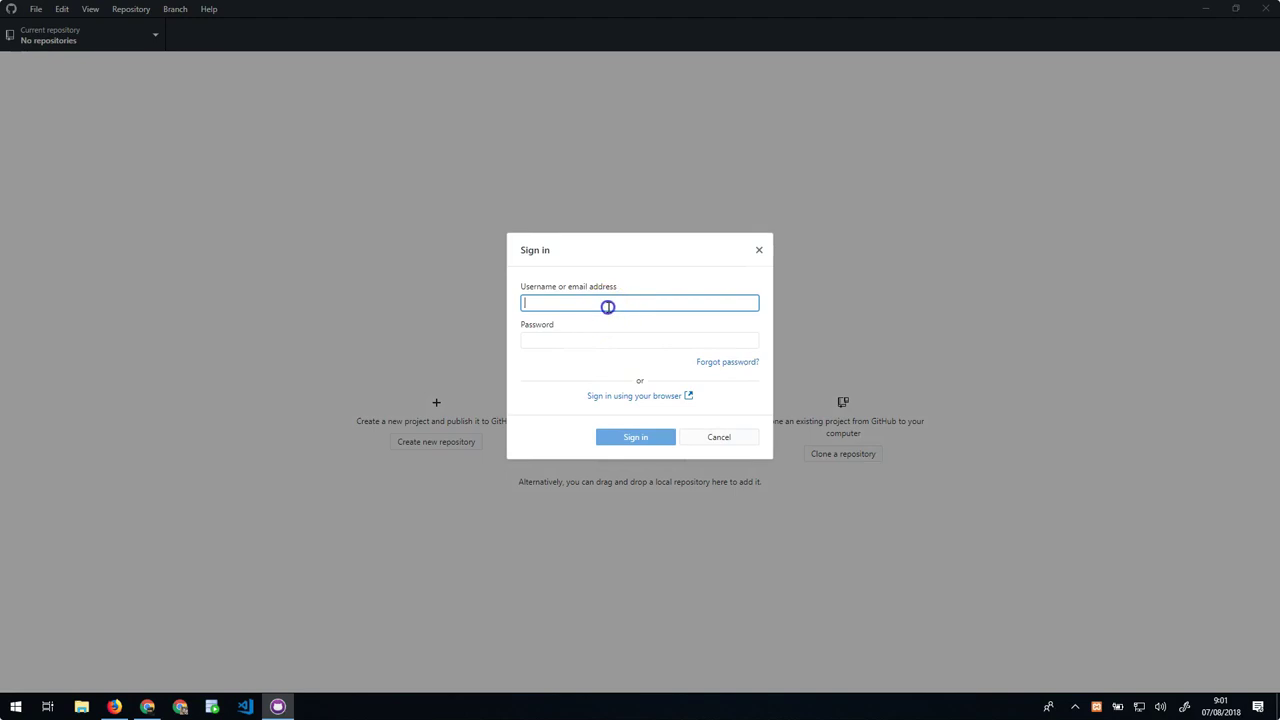
{"action": "type", "text": "abaticst"}
{"action": "key", "text": "Tab"}
{"action": "type", "text": "•••••••••••"}
{"action": "left_click", "coordinate": [640, 434]}
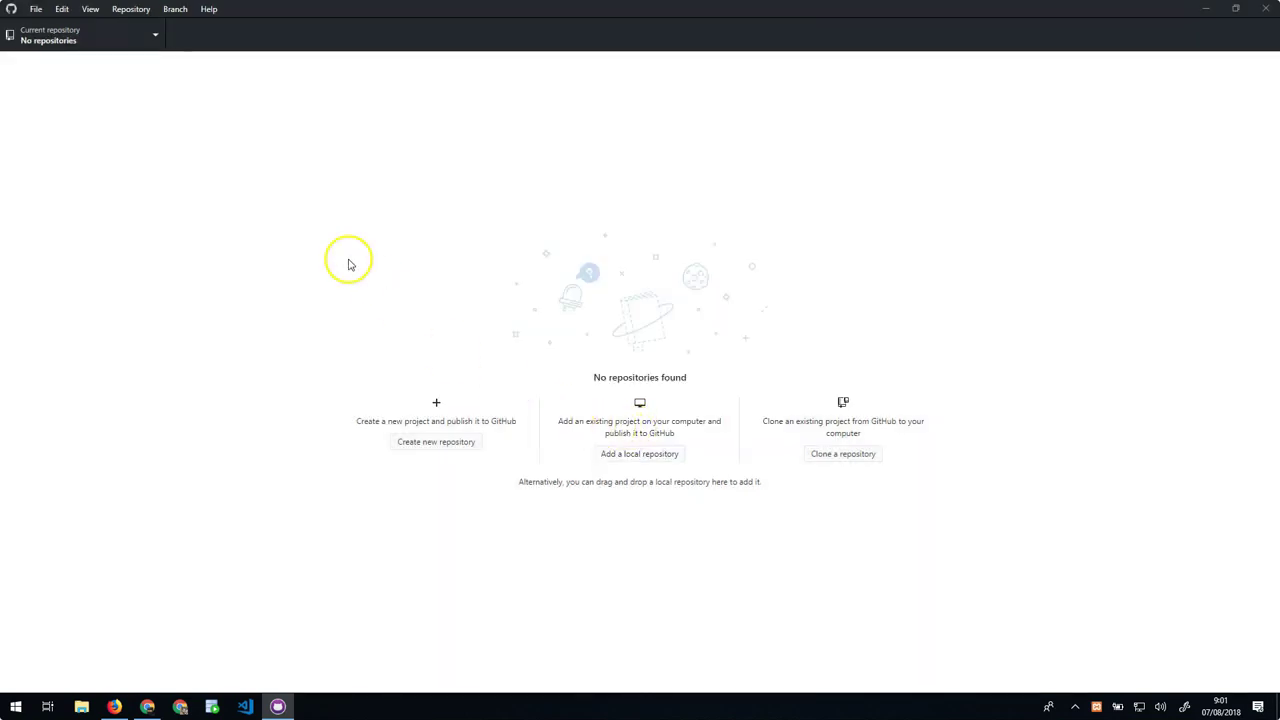
- Start cloning a repository and choose to clone it by URL
{"action": "left_click", "coordinate": [73, 38]}
{"action": "left_click", "coordinate": [75, 34]}
{"action": "left_click", "coordinate": [38, 9]}
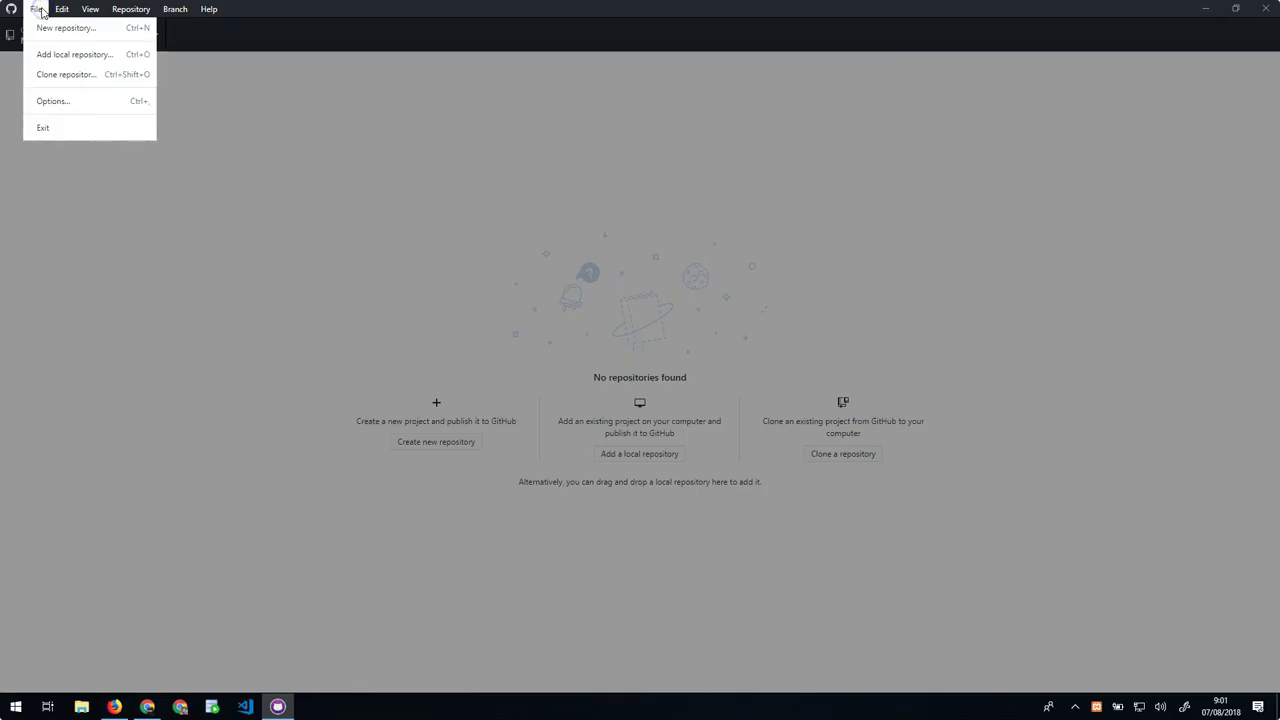
{"action": "left_click", "coordinate": [79, 74]}
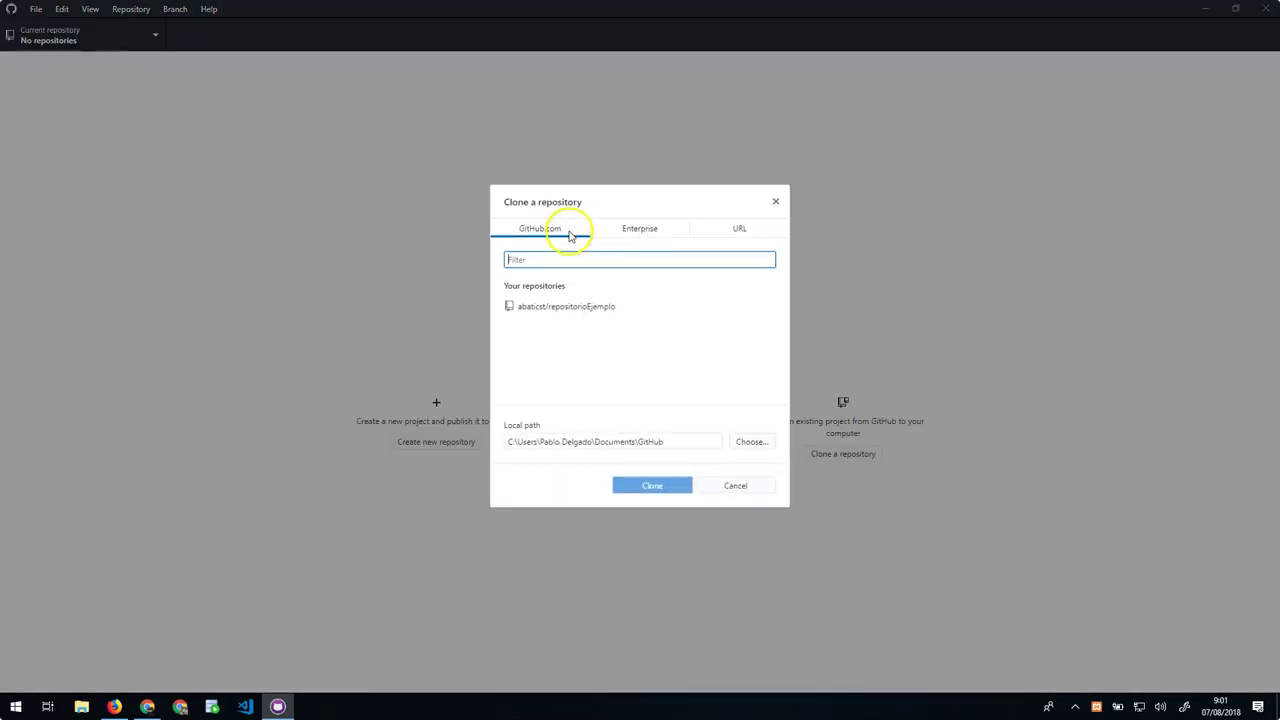
{"action": "left_click", "coordinate": [744, 230]}
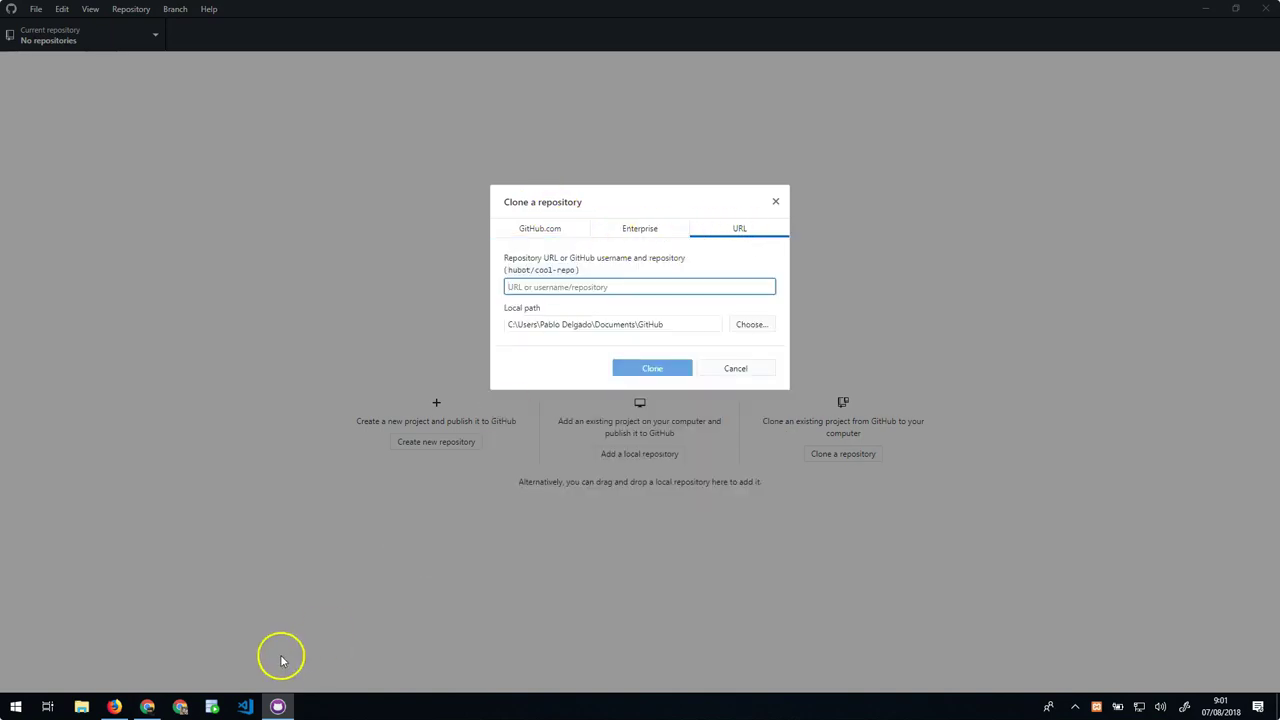
- Switch to Firefox, open the main page of repositorioEjemplo from its commit history and copy the page's URL
{"action": "left_click", "coordinate": [115, 706]}
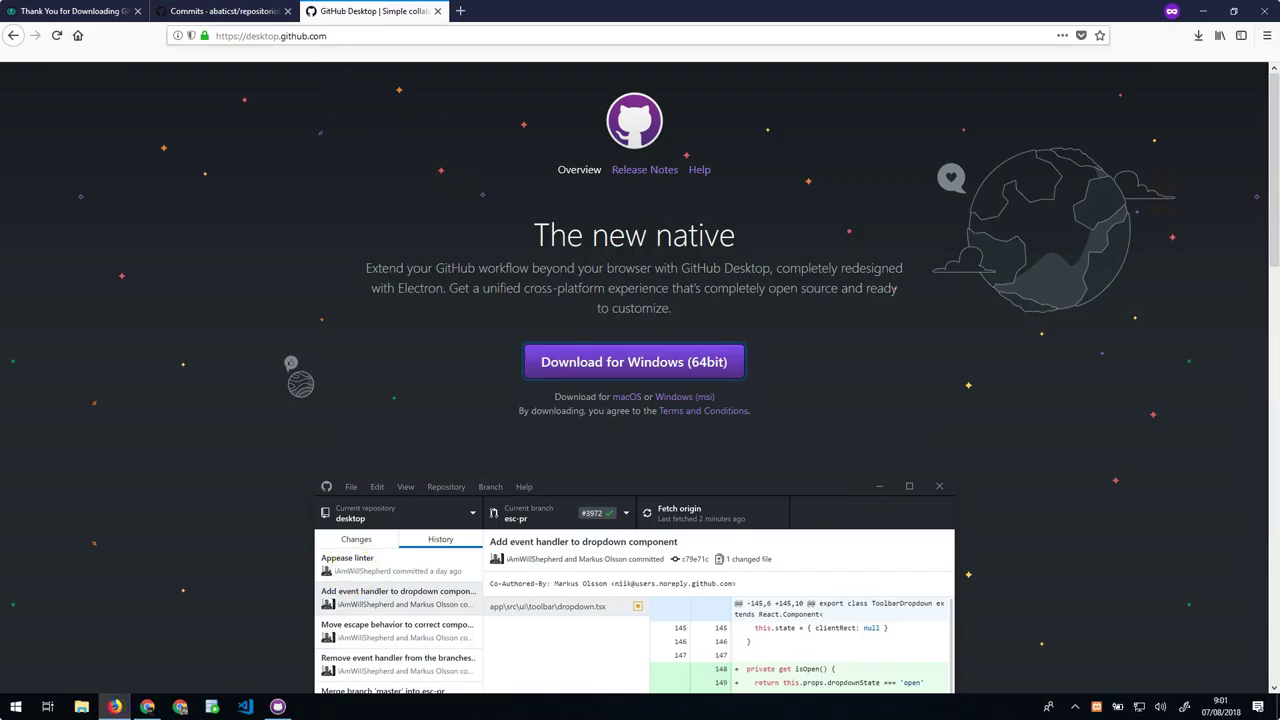
{"action": "left_click", "coordinate": [232, 11]}
{"action": "left_click", "coordinate": [410, 128]}
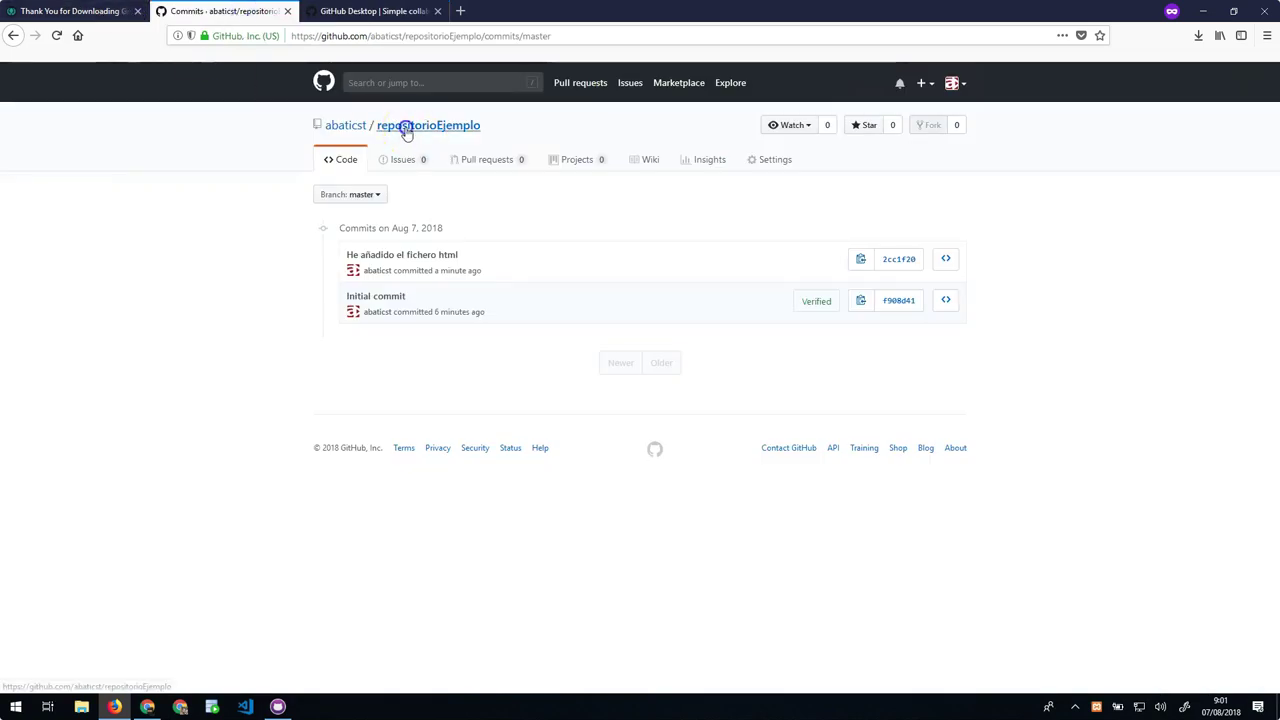
{"action": "left_click", "coordinate": [422, 44]}
{"action": "key", "text": "ctrl+c"}
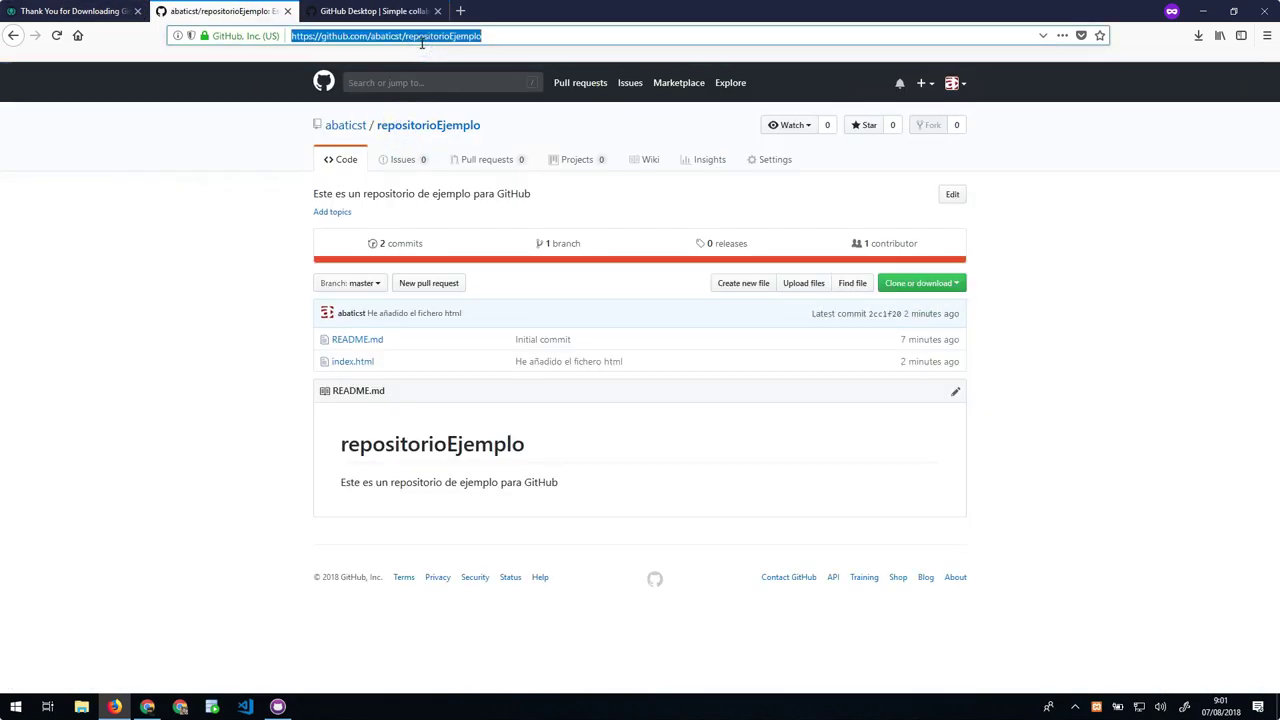
- Return to GitHub Desktop, paste the copied repository URL and clone repositorioEjemplo into the default local path
{"action": "left_click", "coordinate": [278, 706]}
{"action": "key", "text": "ctrl+v"}
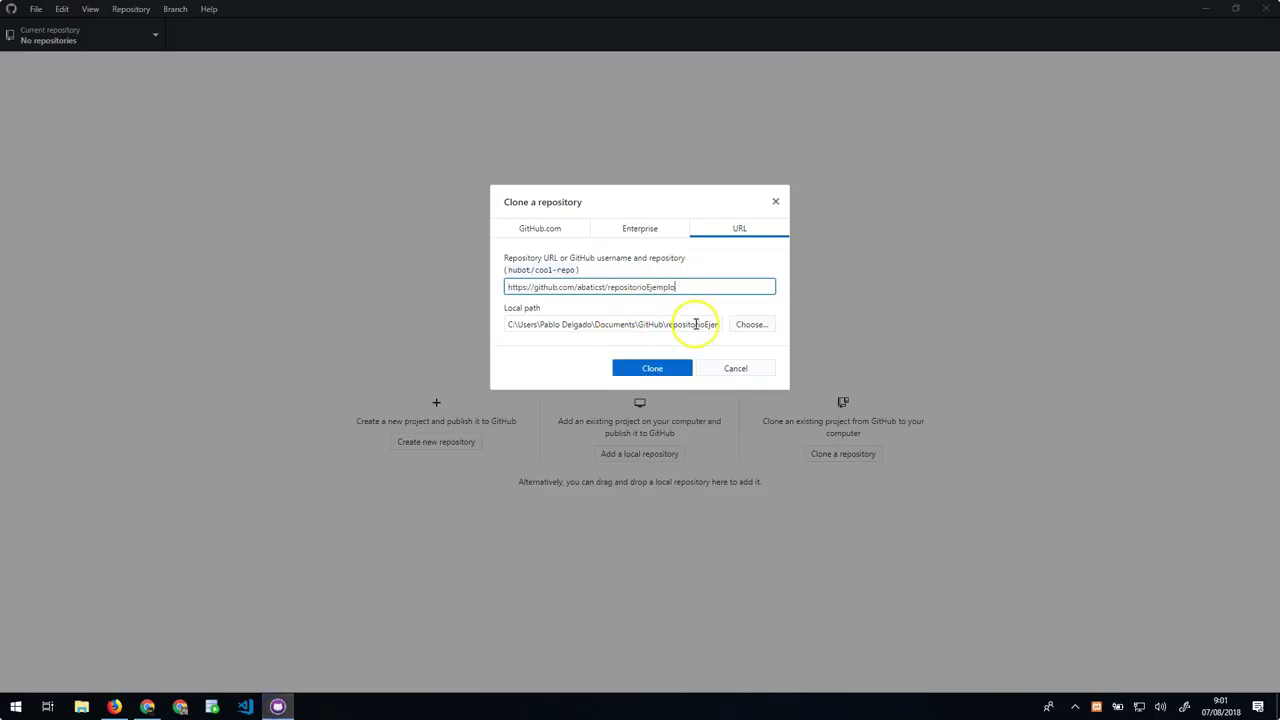
{"action": "left_click", "coordinate": [627, 326]}
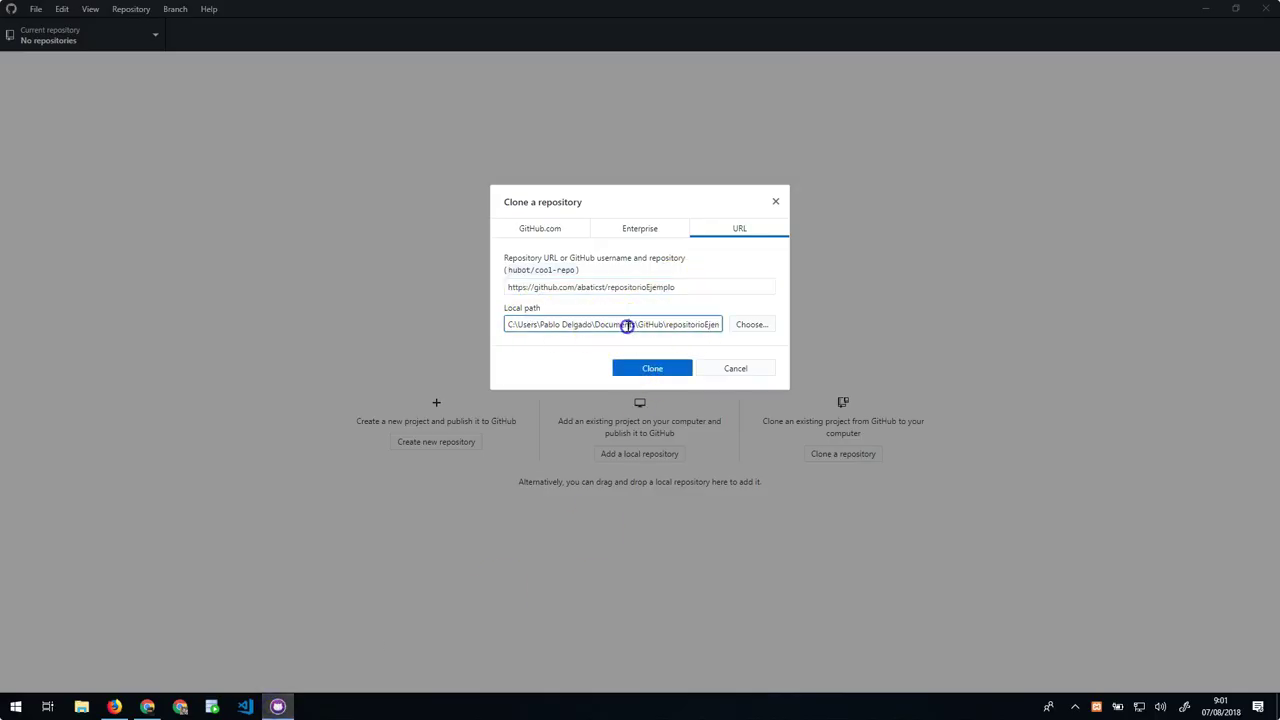
{"action": "left_click", "coordinate": [652, 368]}
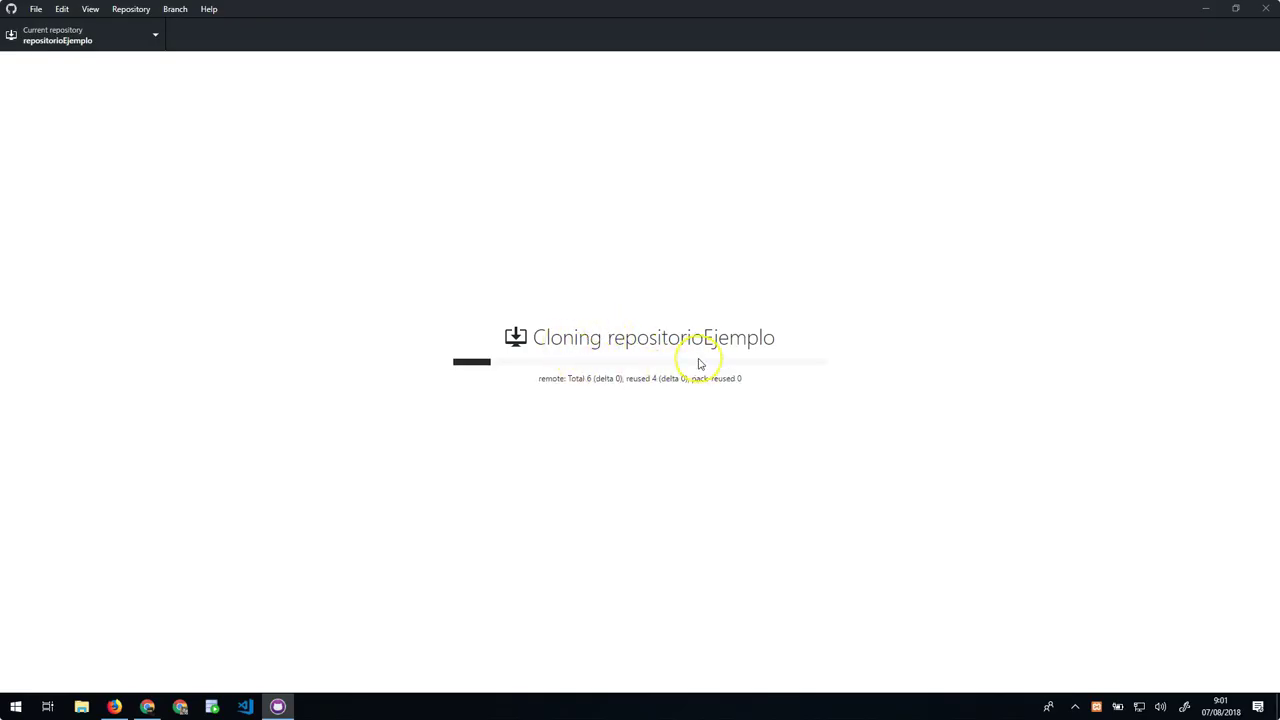
{"action": "left_click", "coordinate": [435, 290]}
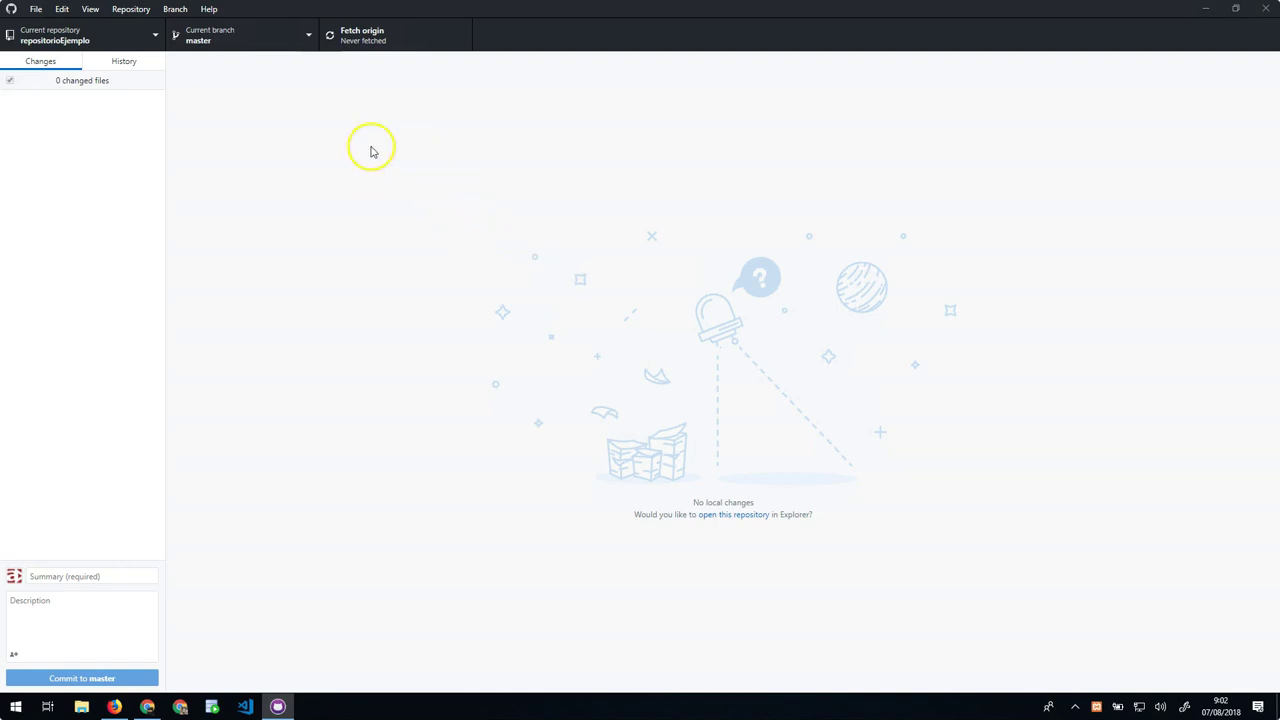
- Look through the lists of repositories and branches, and fetch the latest state from origin
{"action": "left_click", "coordinate": [154, 38]}
{"action": "left_click", "coordinate": [68, 111]}
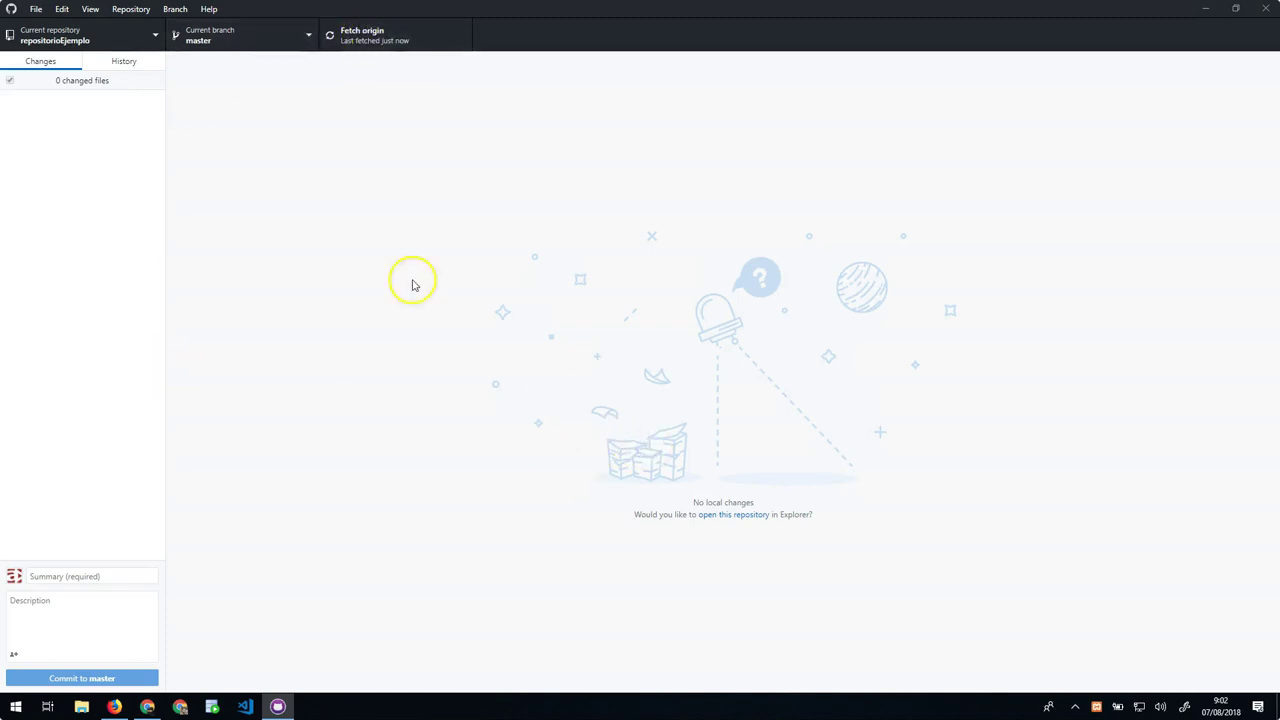
{"action": "left_click", "coordinate": [230, 40]}
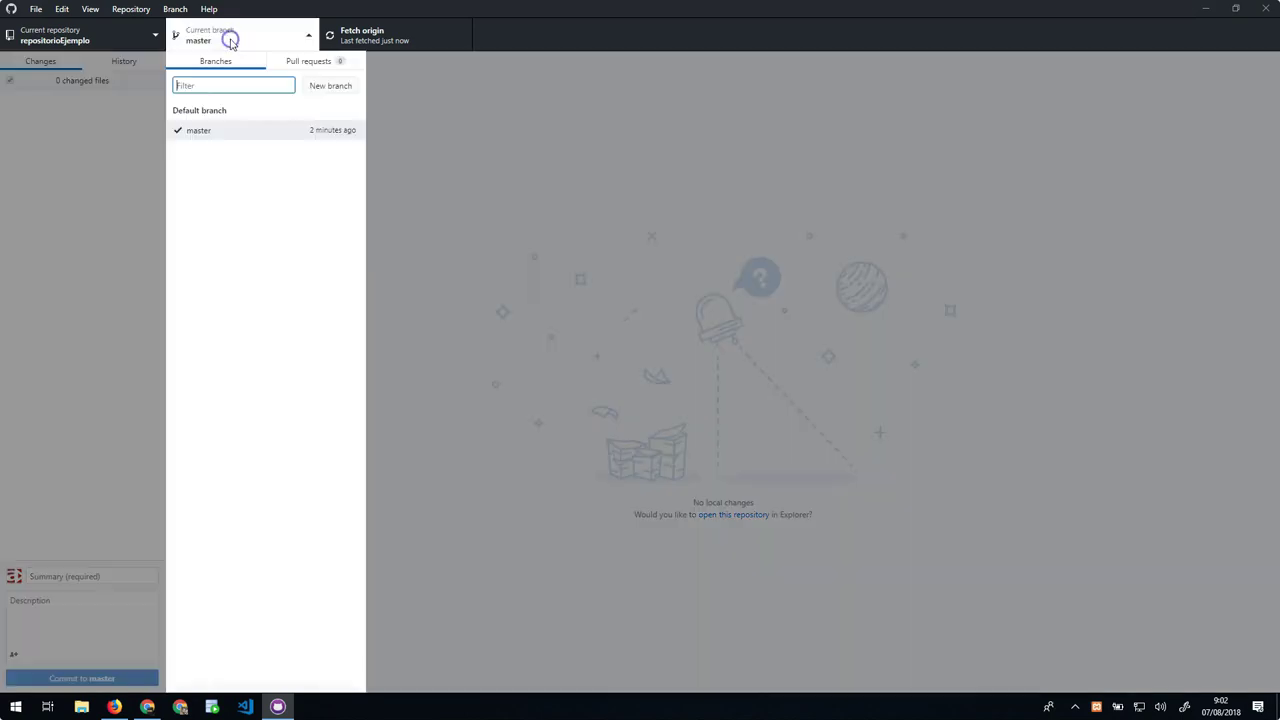
{"action": "left_click", "coordinate": [138, 44]}
{"action": "left_click", "coordinate": [380, 43]}
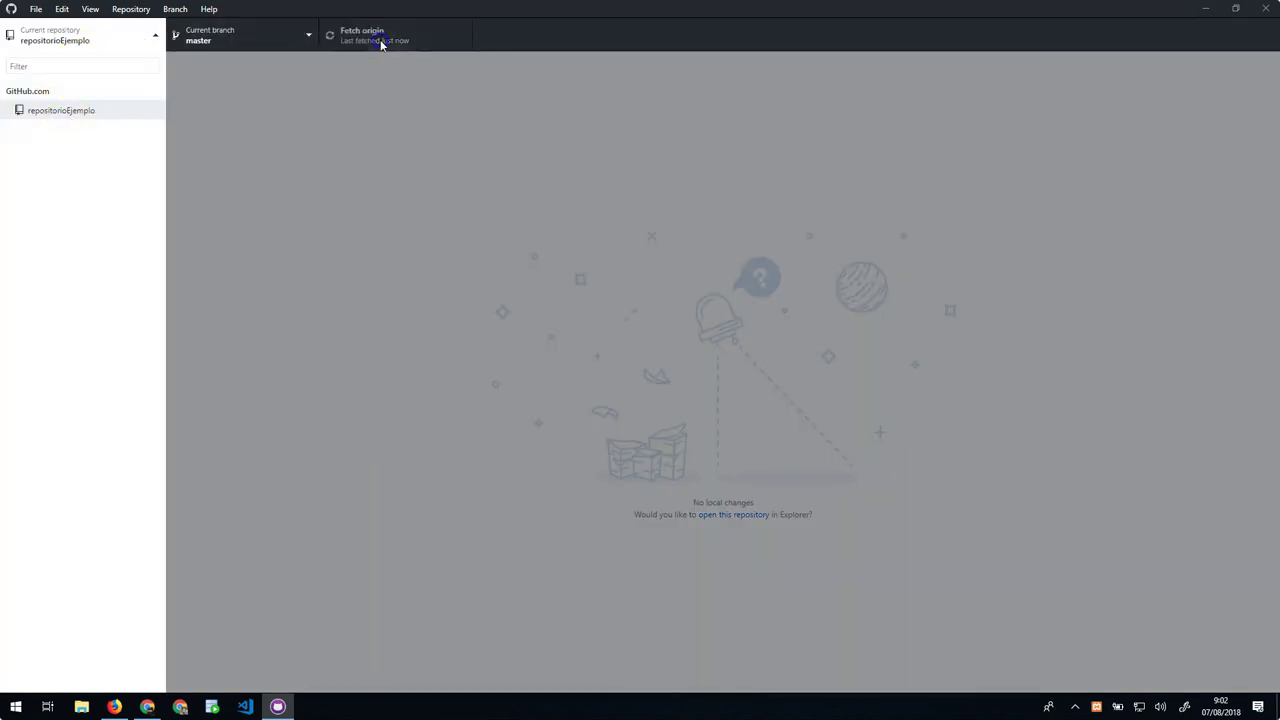
{"action": "left_click", "coordinate": [383, 129]}
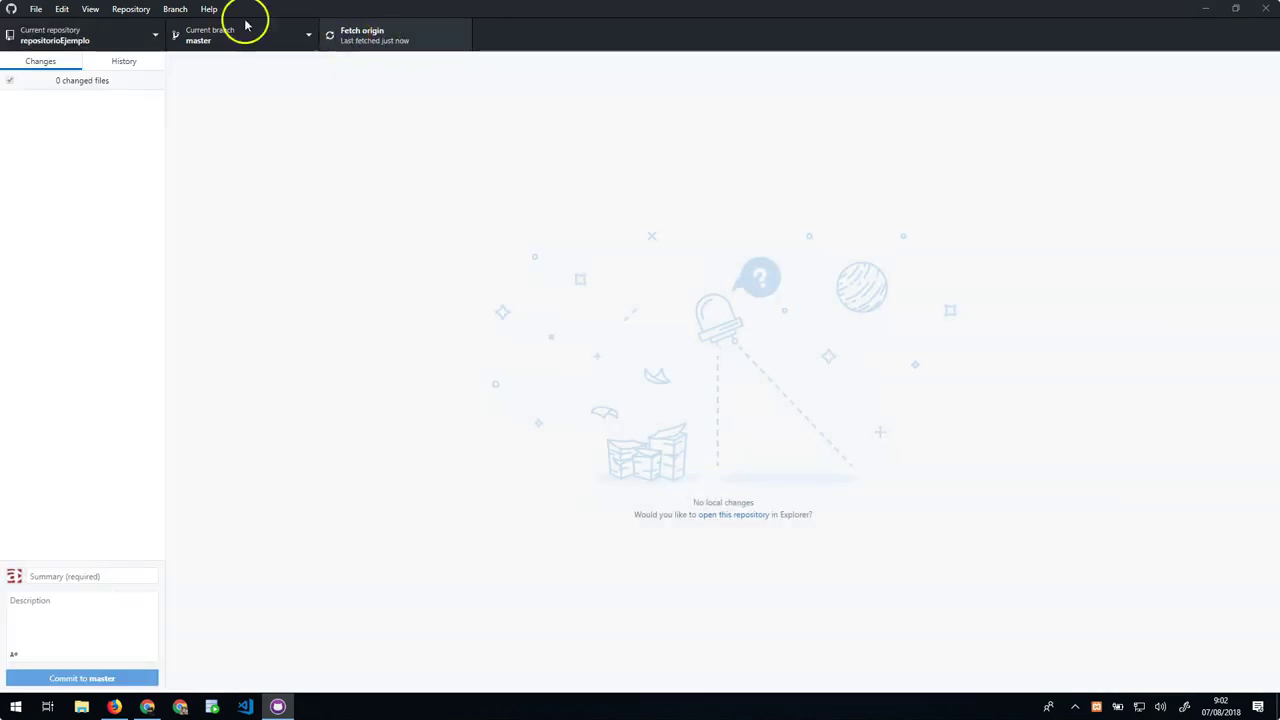
- Pull the remote changes into the local repositorioEjemplo
{"action": "left_click", "coordinate": [128, 10]}
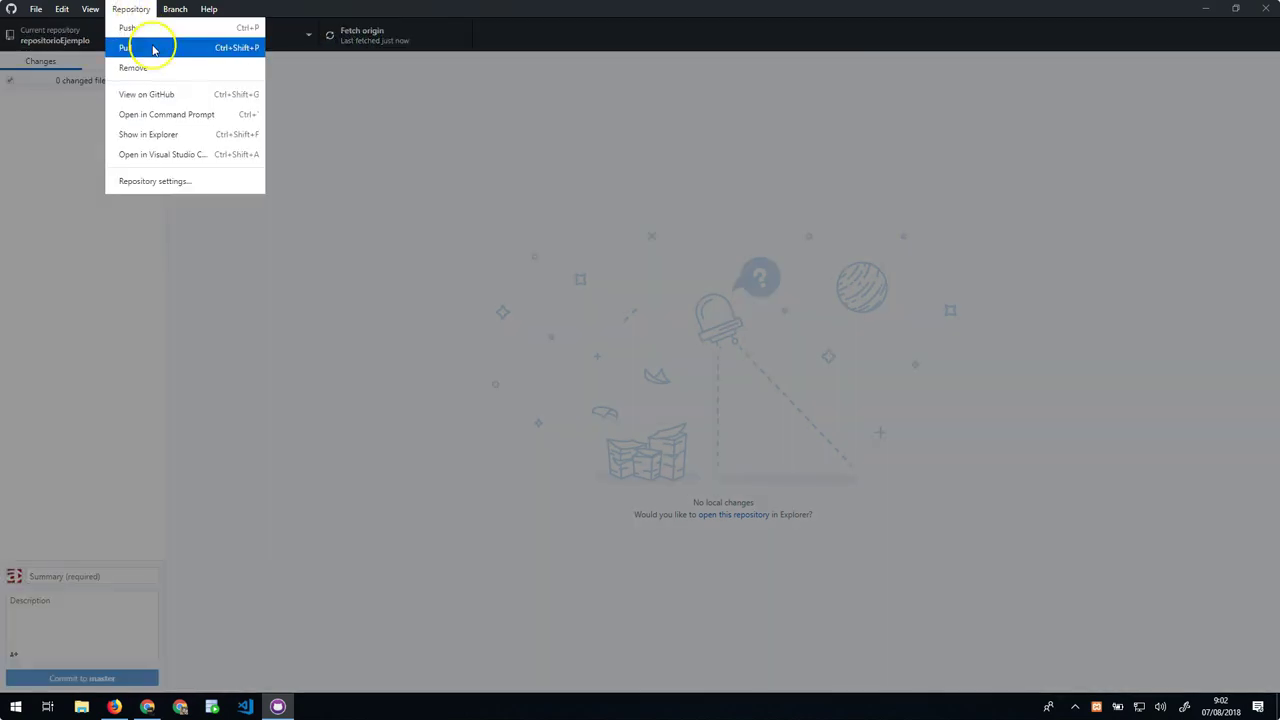
{"action": "left_click", "coordinate": [371, 60]}
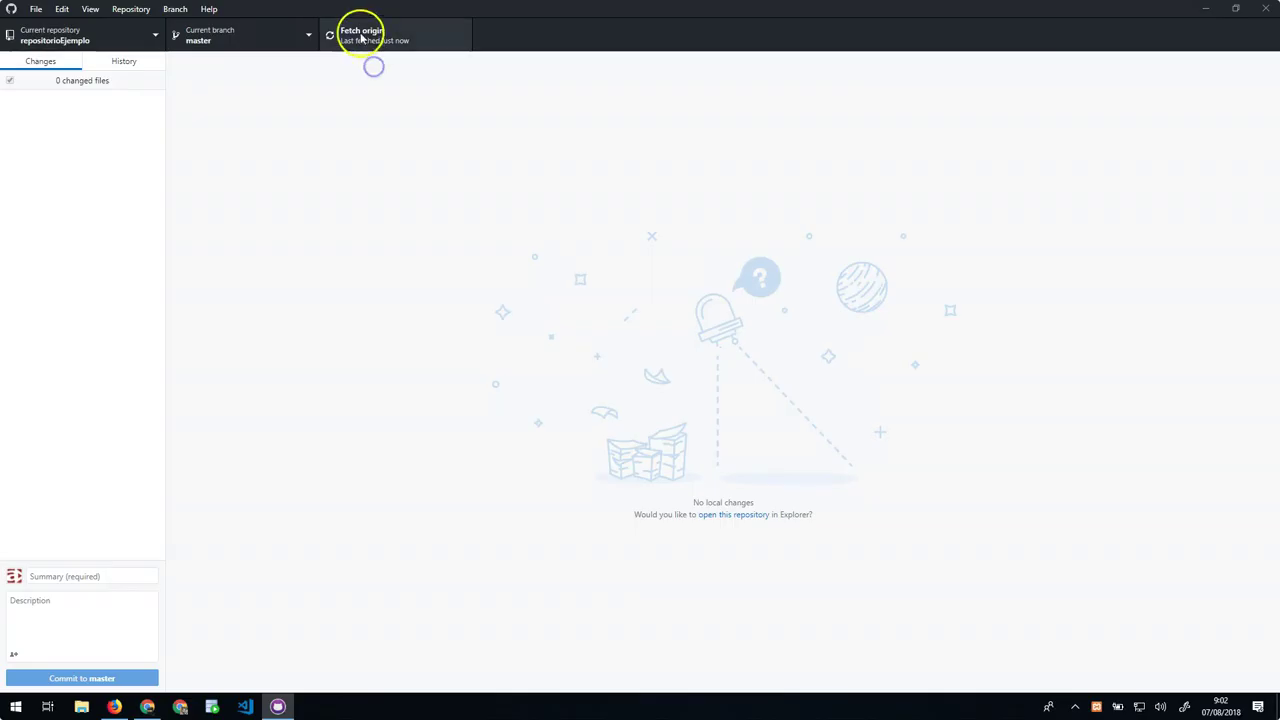
{"action": "left_click", "coordinate": [128, 9]}
{"action": "left_click", "coordinate": [137, 47]}
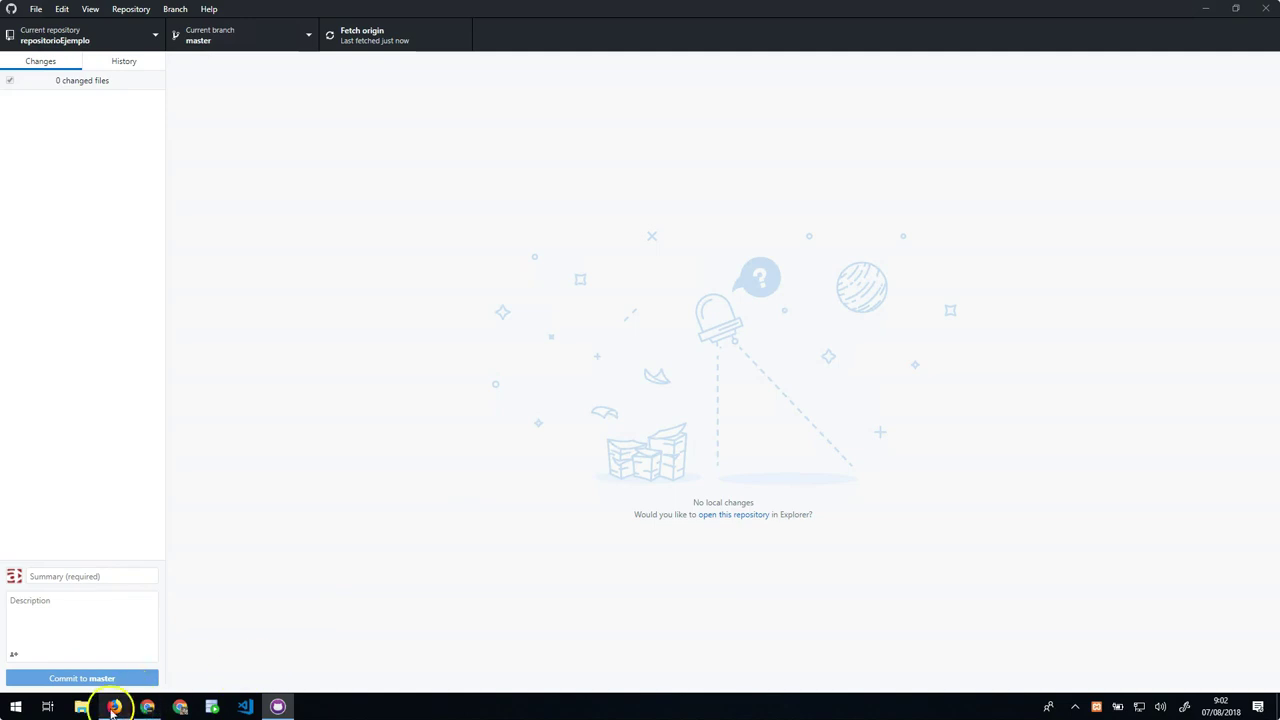
- Open the cloned repositorioEjemplo folder under Documentos\GitHub in File Explorer
{"action": "left_click", "coordinate": [72, 705]}
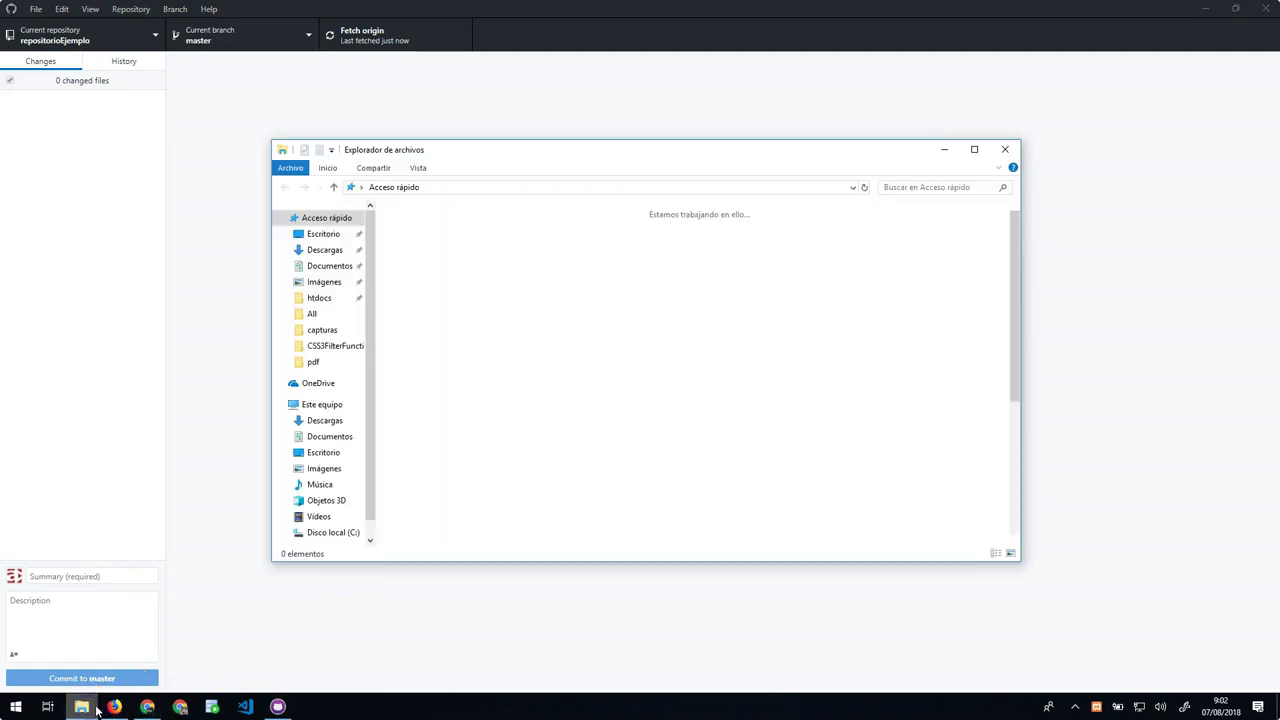
{"action": "left_click", "coordinate": [327, 267]}
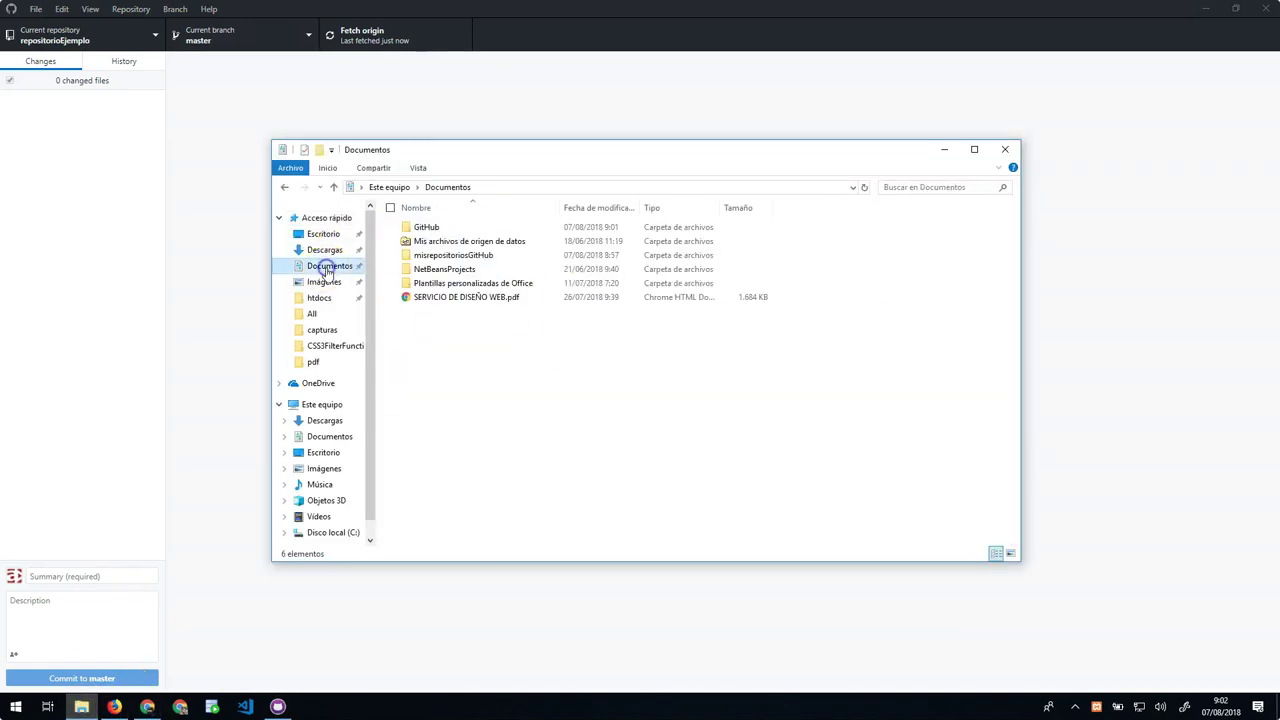
{"action": "double_click", "coordinate": [466, 227]}
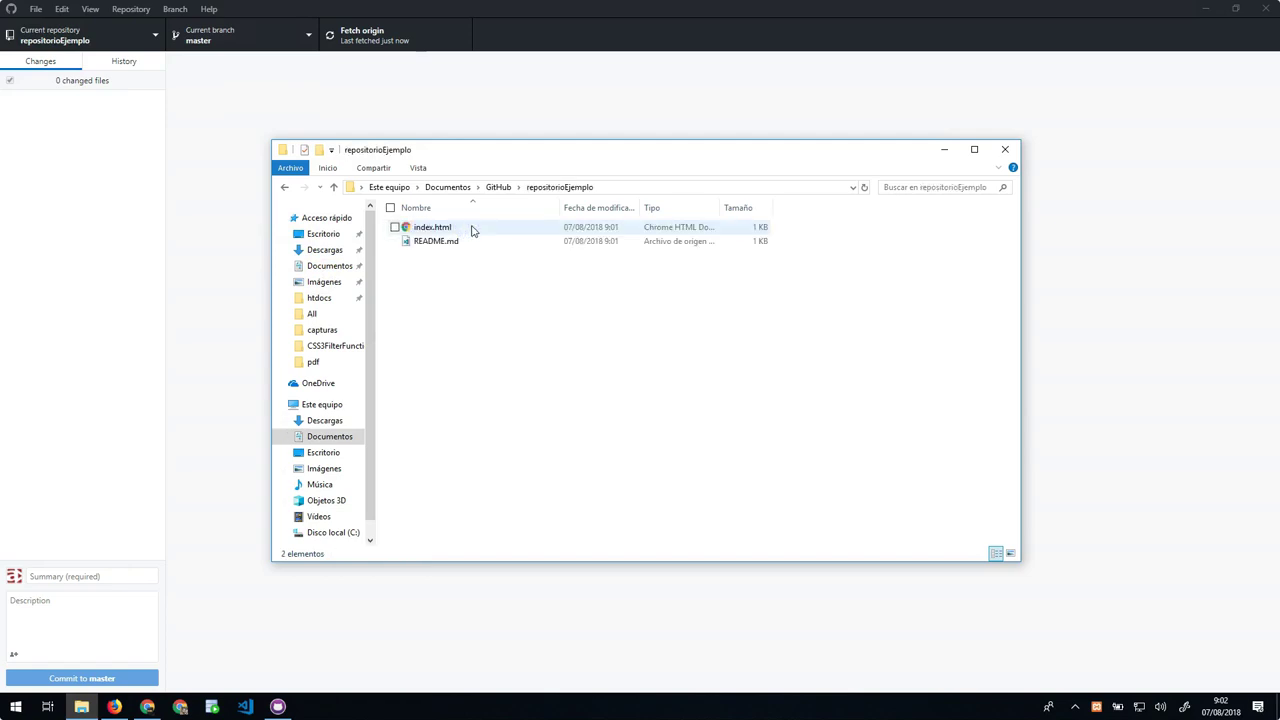
- Duplicate index.html in the same folder, rename the copy to fichero2.html and close File Explorer
{"action": "double_click", "coordinate": [477, 230]}
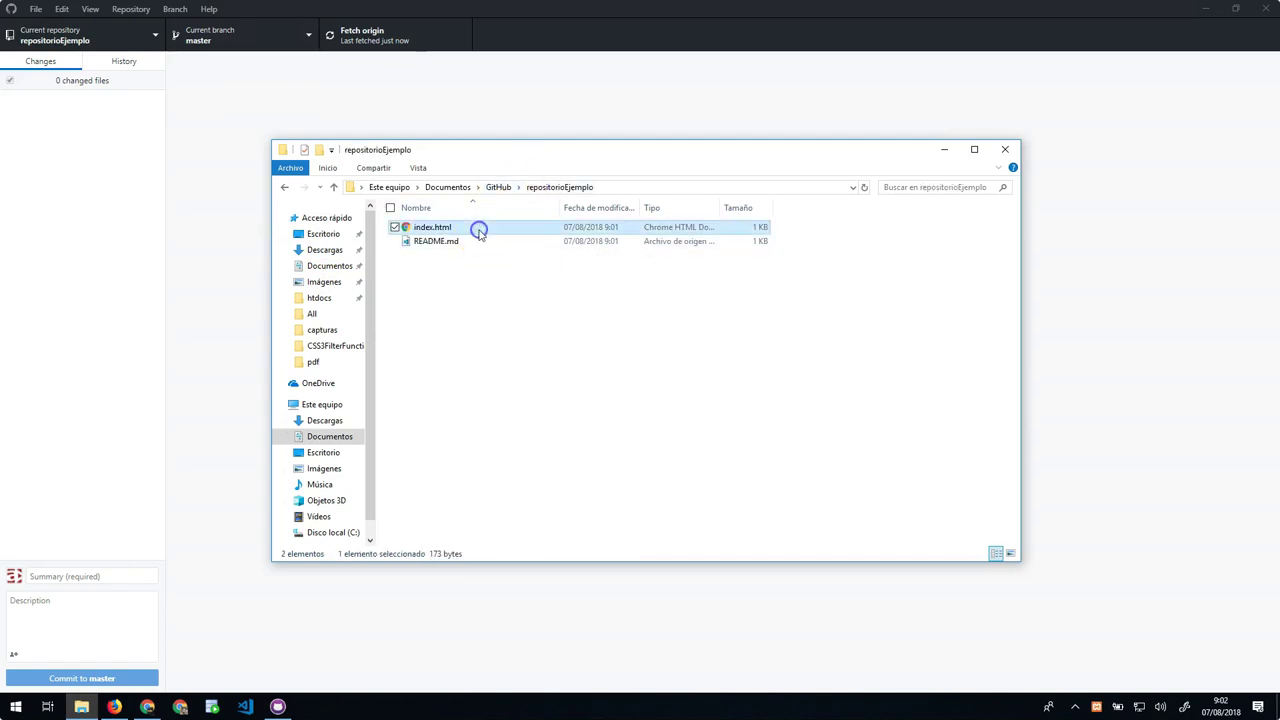
{"action": "left_click", "coordinate": [483, 310]}
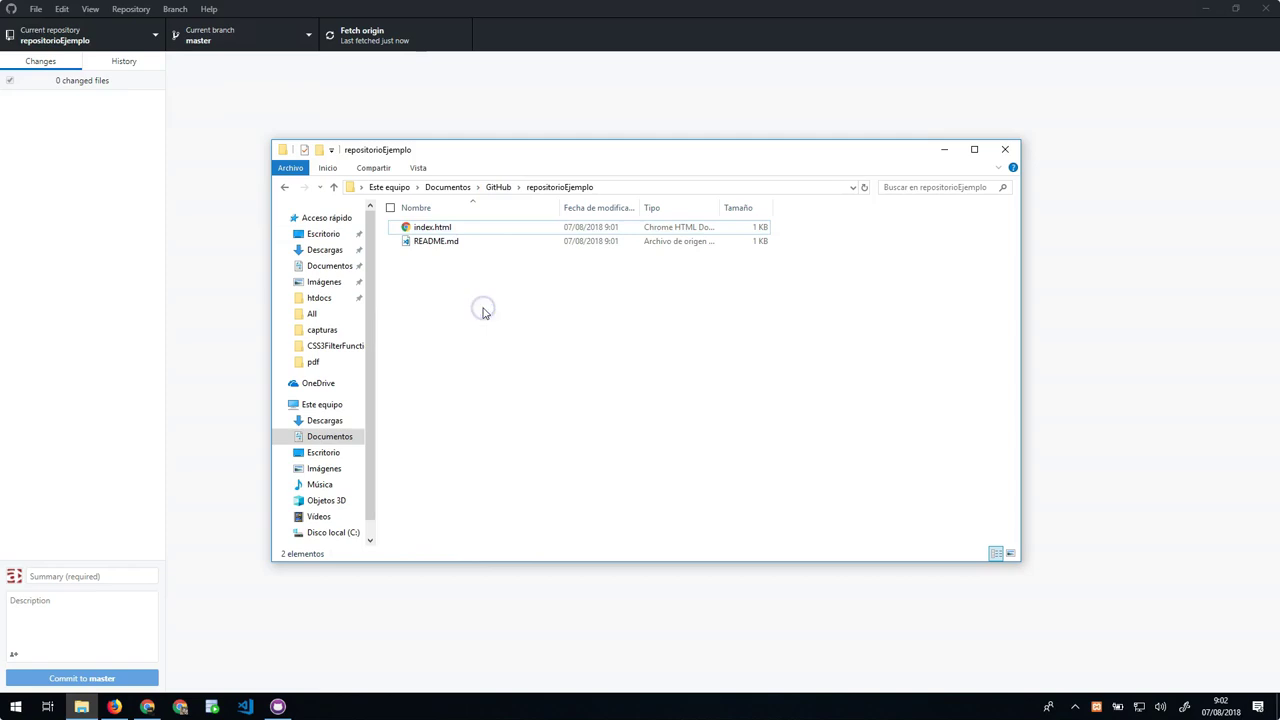
{"action": "key", "text": "ctrl+v"}
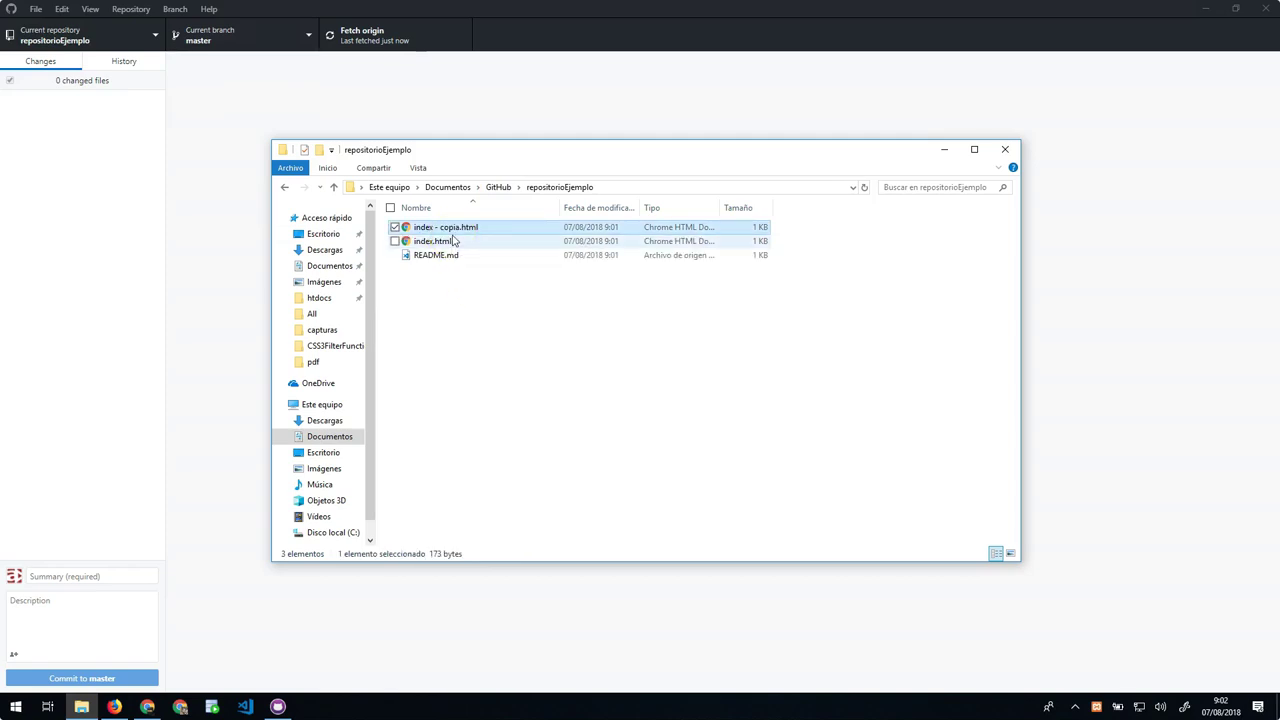
{"action": "key", "text": "F2"}
{"action": "type", "text": "fichero2"}
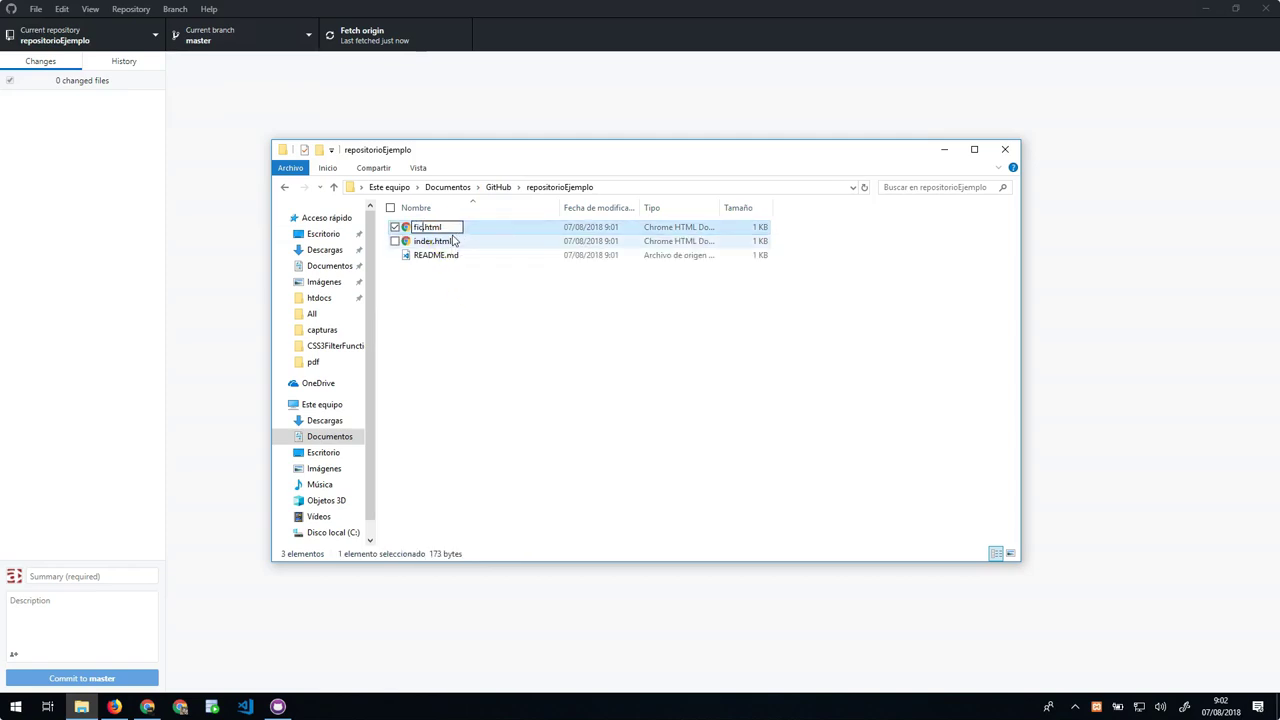
{"action": "key", "text": "Return"}
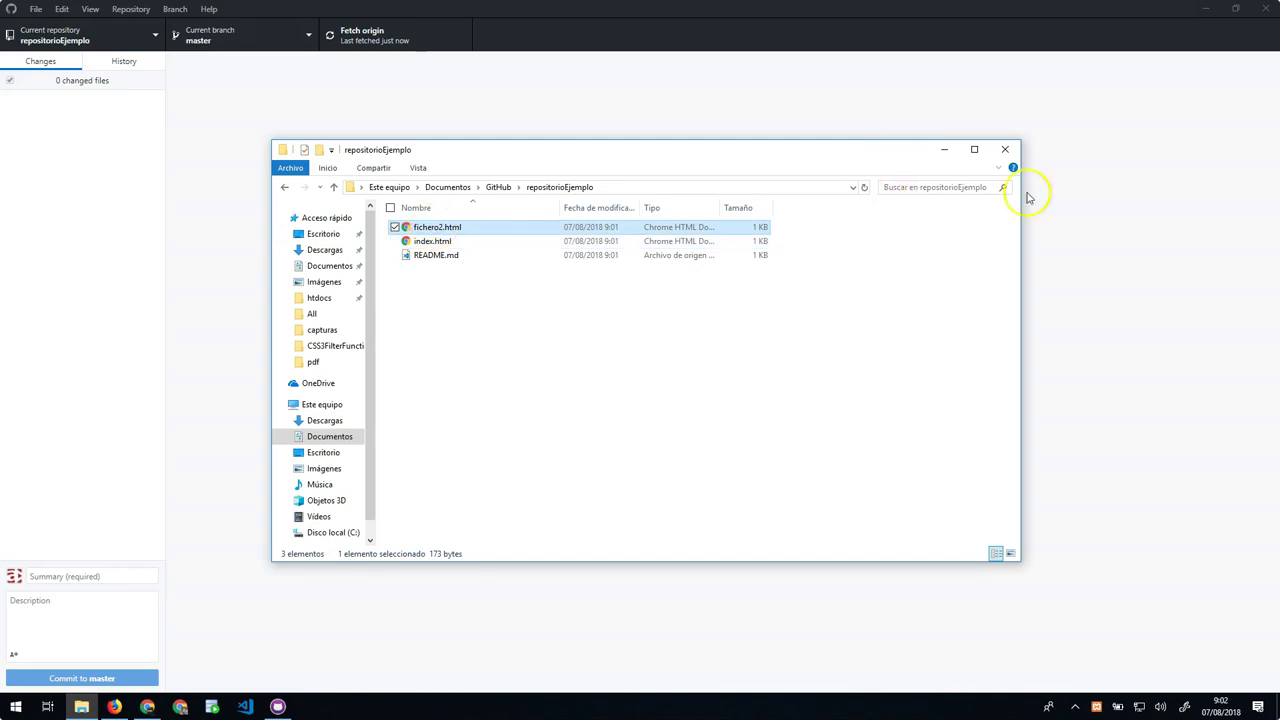
{"action": "left_click", "coordinate": [1005, 149]}
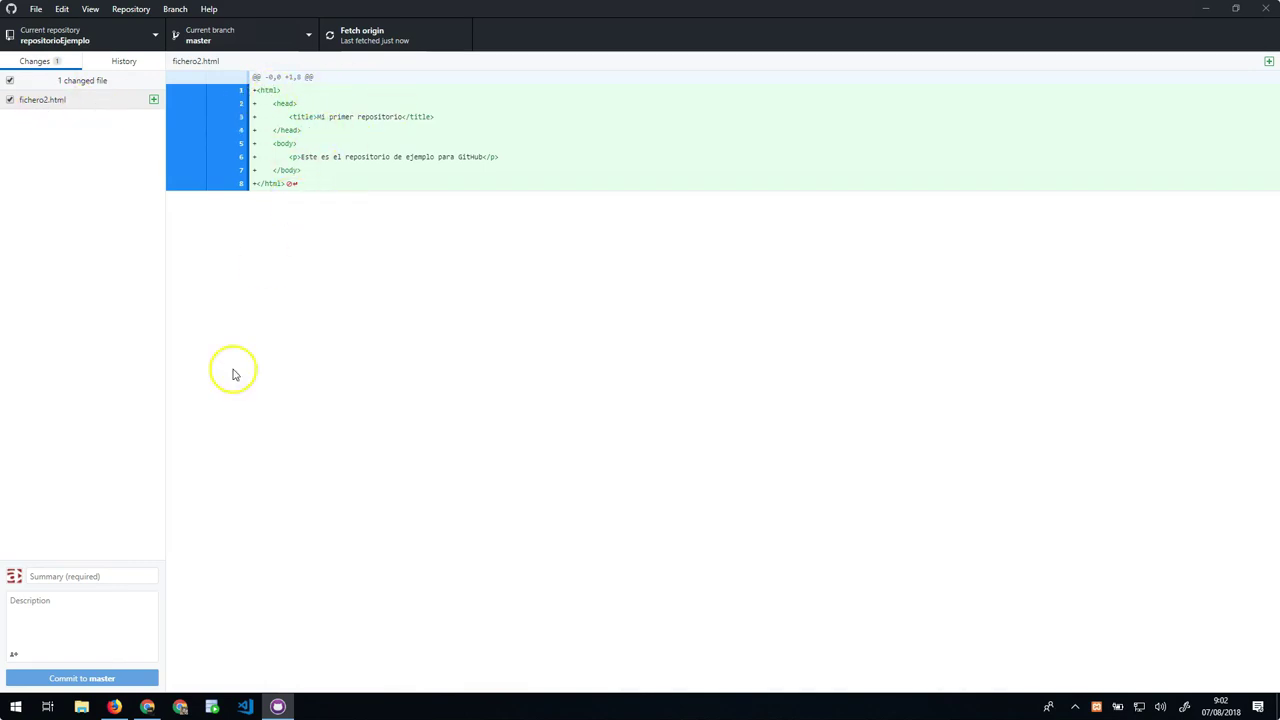
- Commit fichero2.html to master with summary "cambios2" and description "He añadido un nuevo fichero html", and push the commit to origin
{"action": "left_click", "coordinate": [87, 628]}
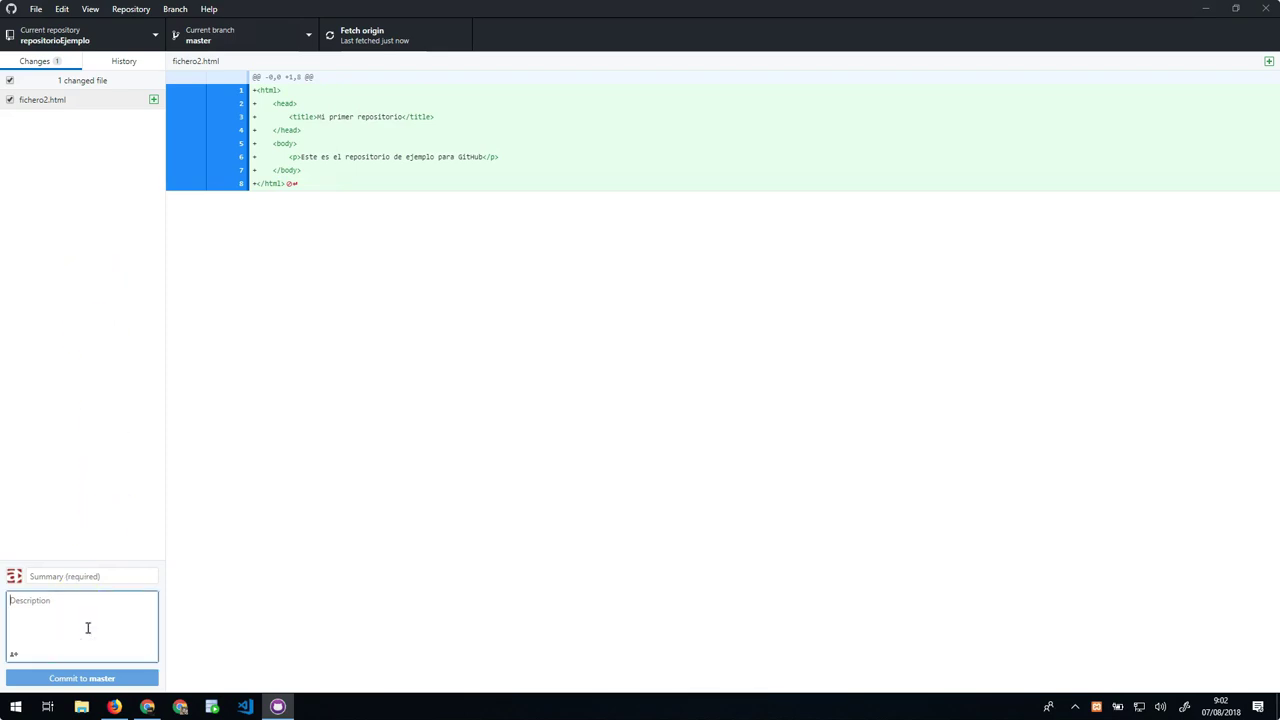
{"action": "type", "text": "He añadido un nuevo fichero html"}
{"action": "left_click", "coordinate": [84, 678]}
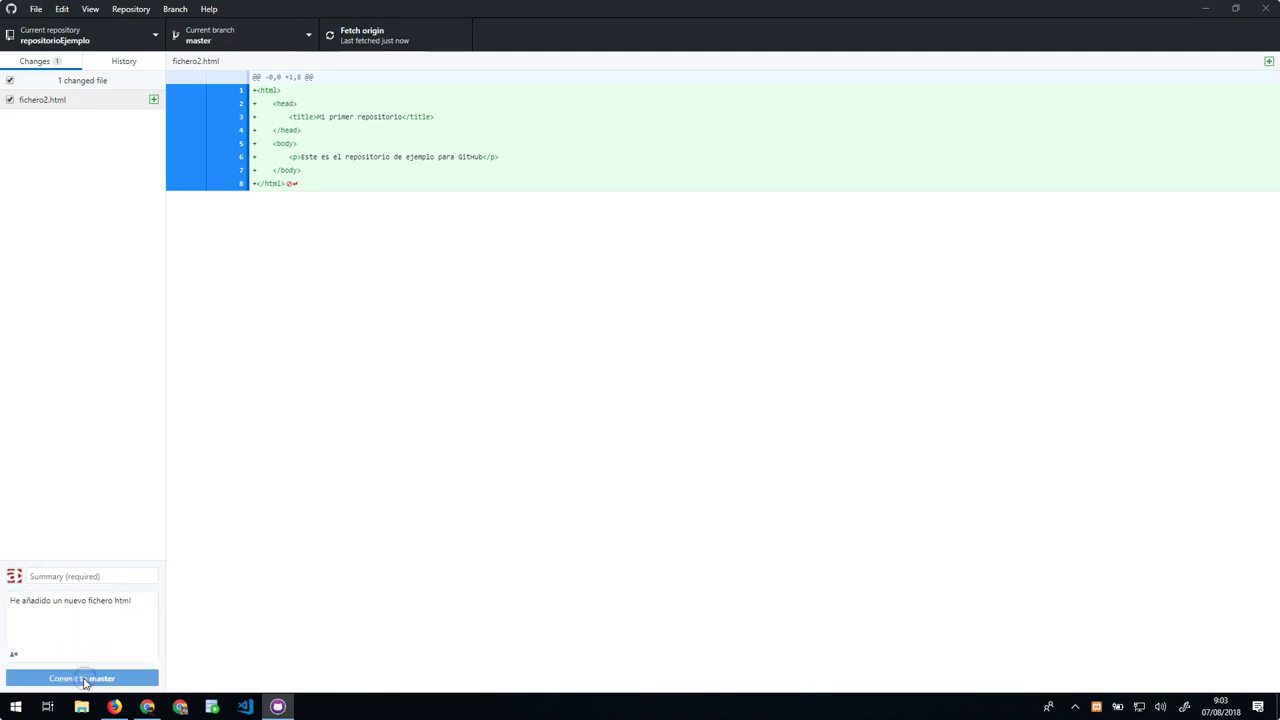
{"action": "left_click", "coordinate": [29, 650]}
{"action": "left_click", "coordinate": [79, 578]}
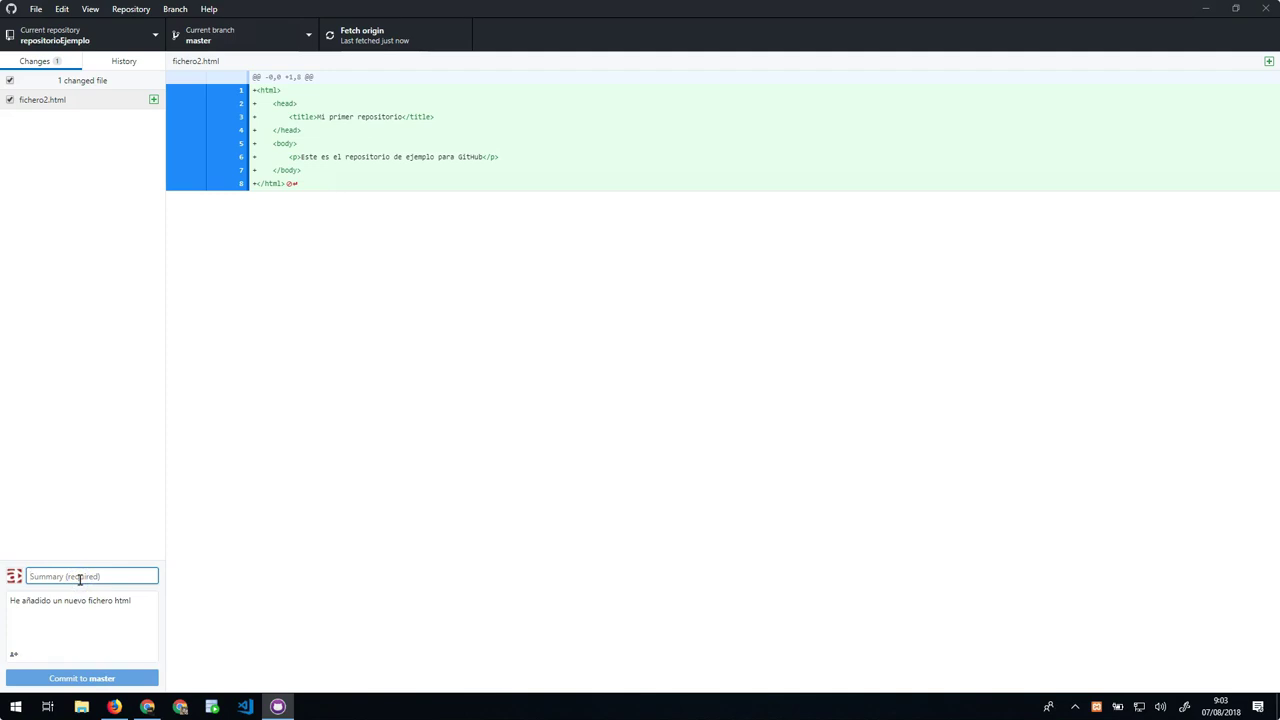
{"action": "type", "text": "cambio"}
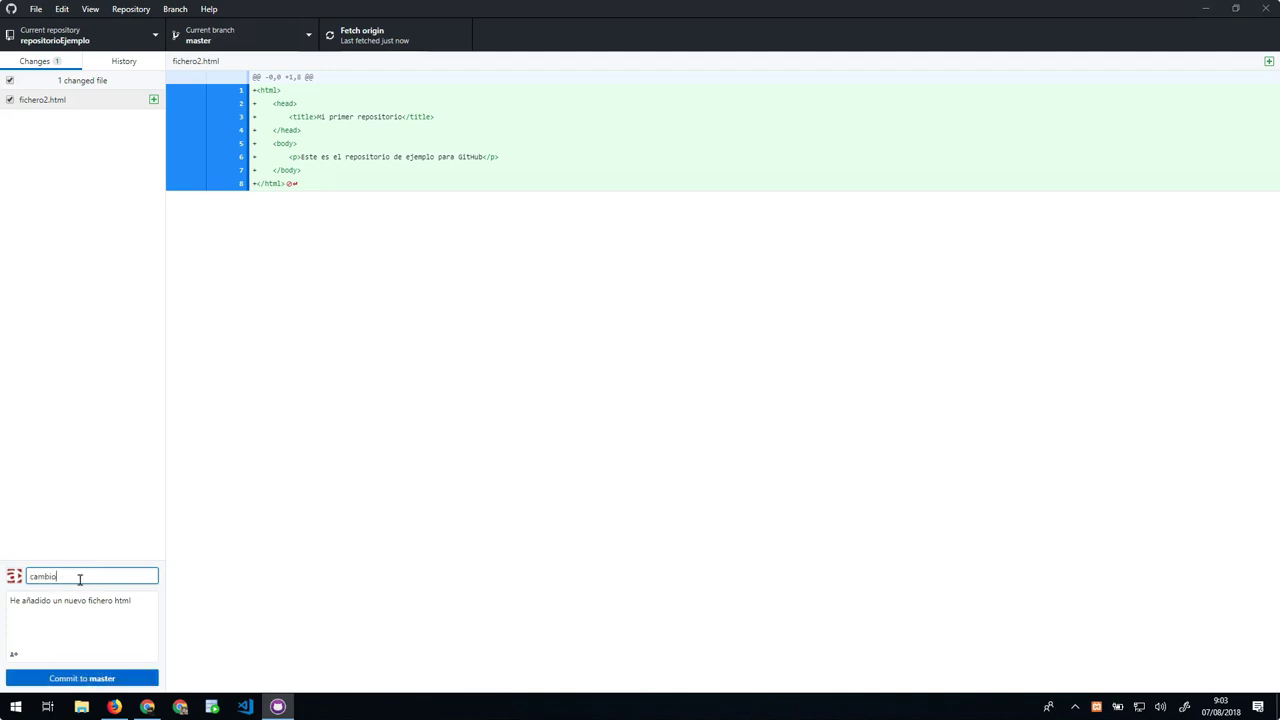
{"action": "type", "text": "s2"}
{"action": "left_click", "coordinate": [88, 676]}
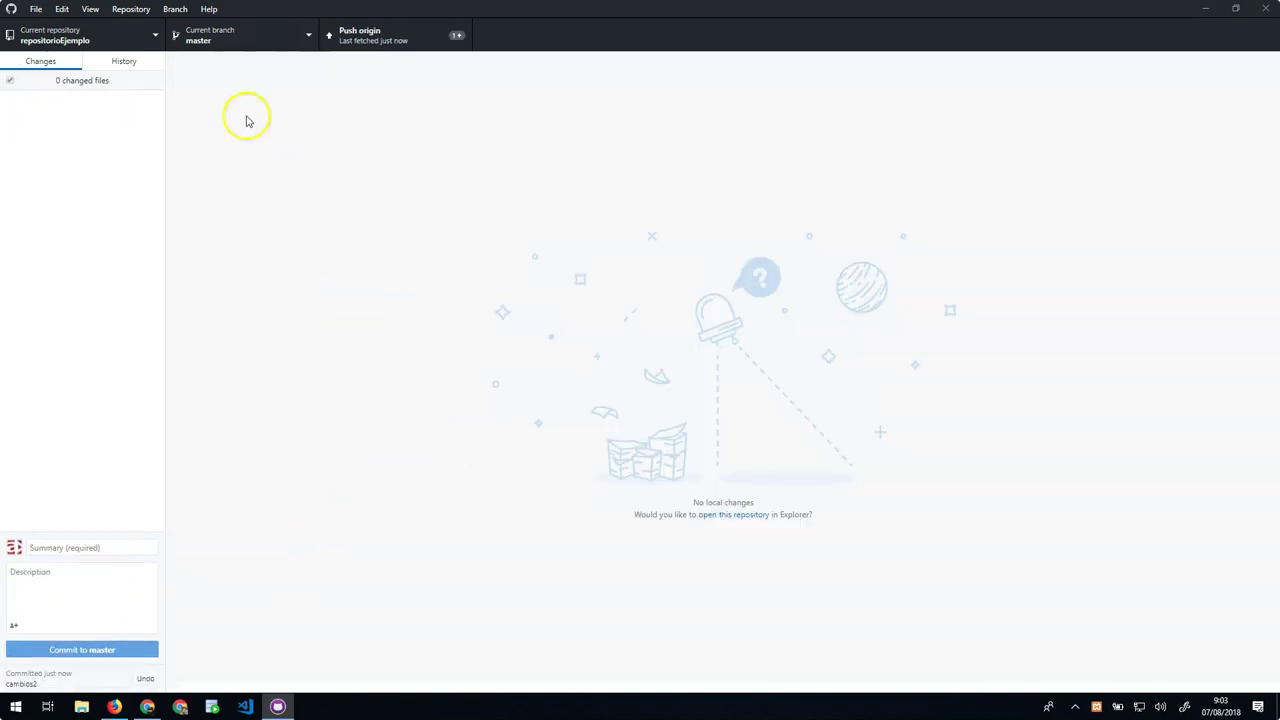
{"action": "left_click", "coordinate": [389, 40]}
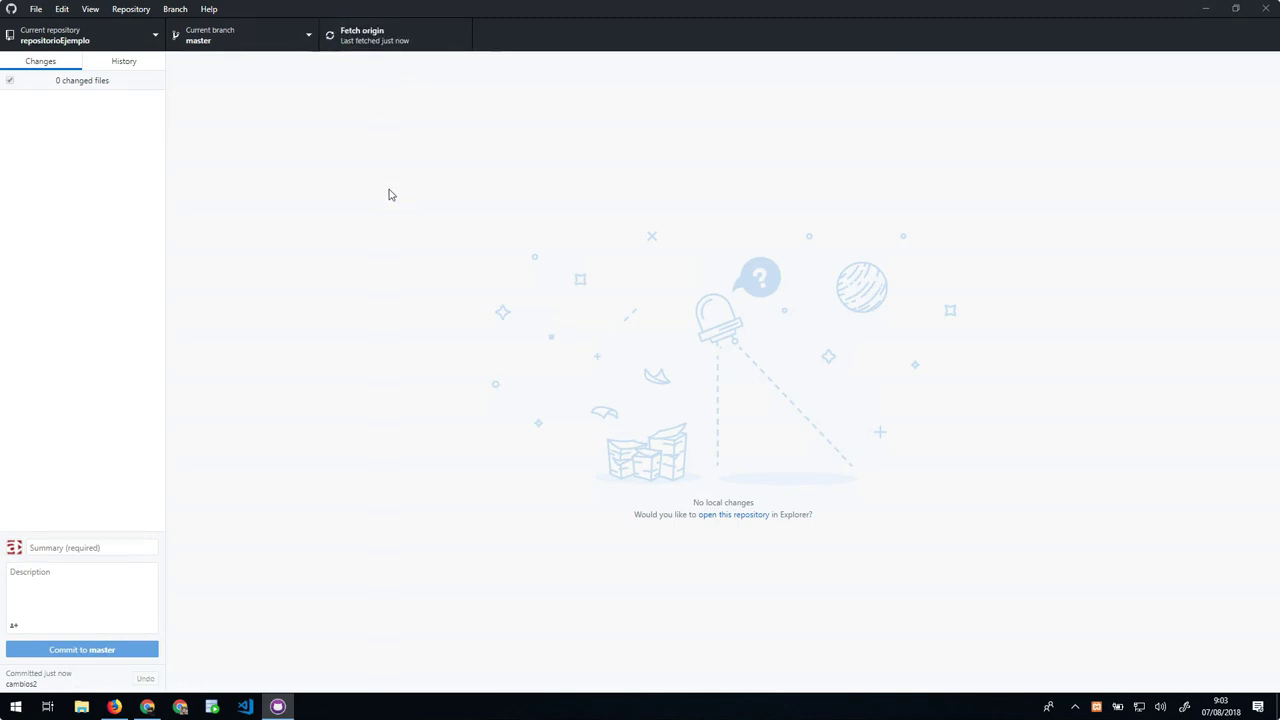
- Switch to Firefox, refresh the repositorioEjemplo page on GitHub and open its list of commits on master
{"action": "left_click", "coordinate": [115, 707]}
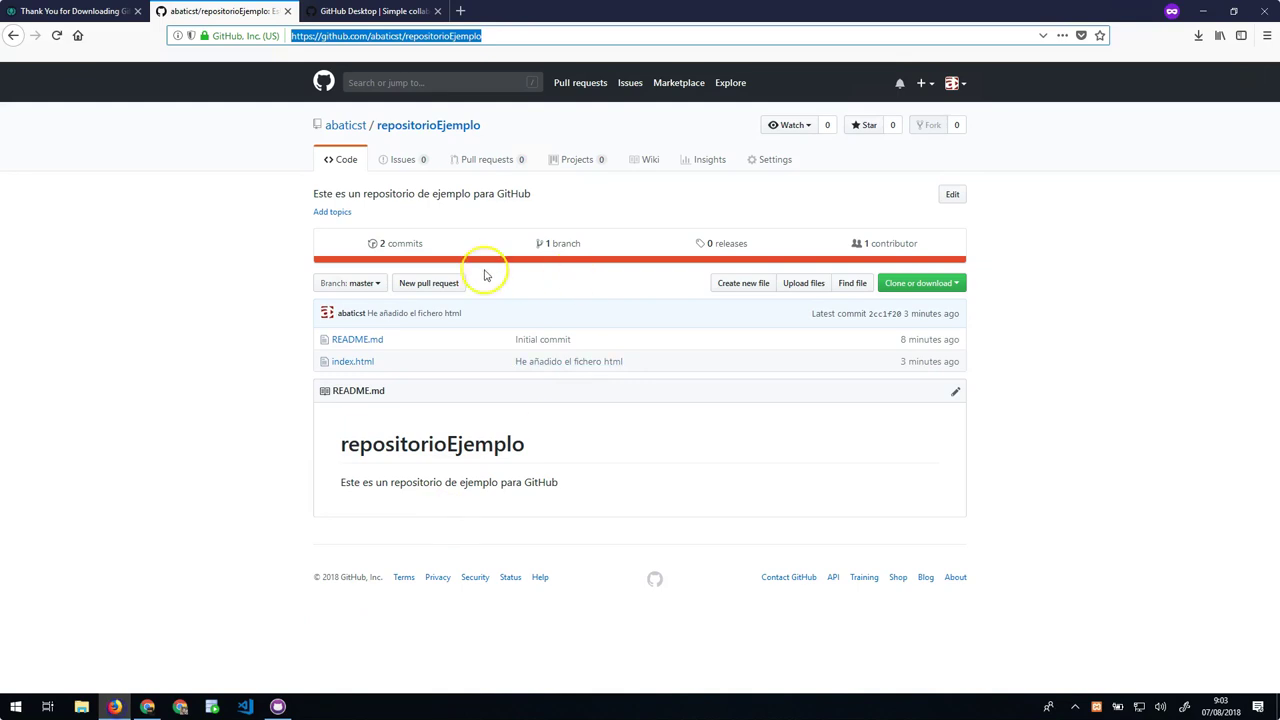
{"action": "left_click", "coordinate": [55, 35]}
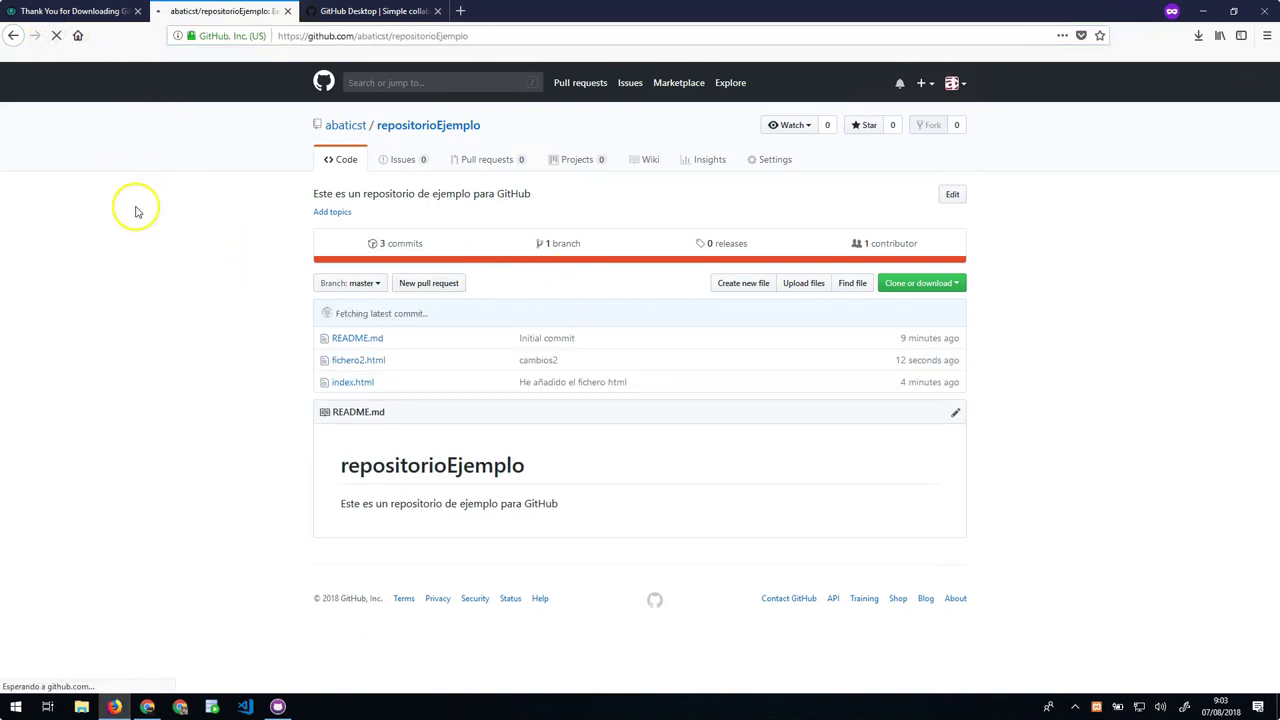
{"action": "left_click", "coordinate": [400, 246]}
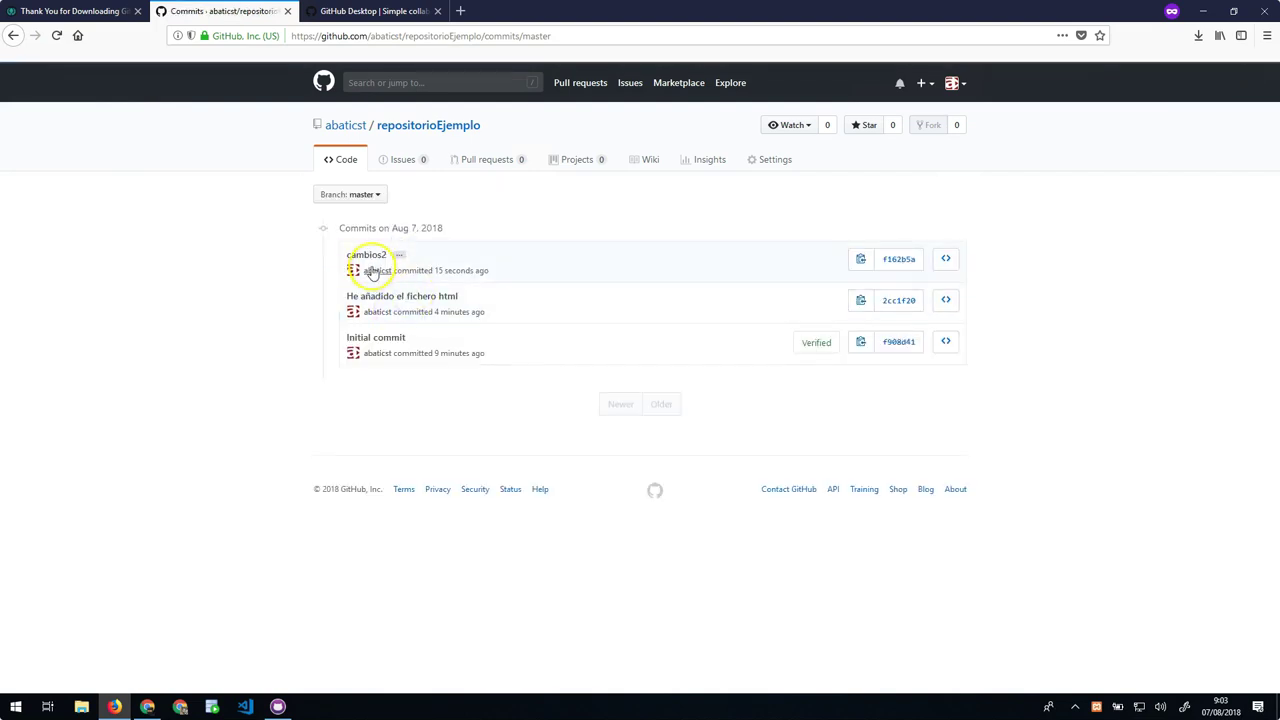